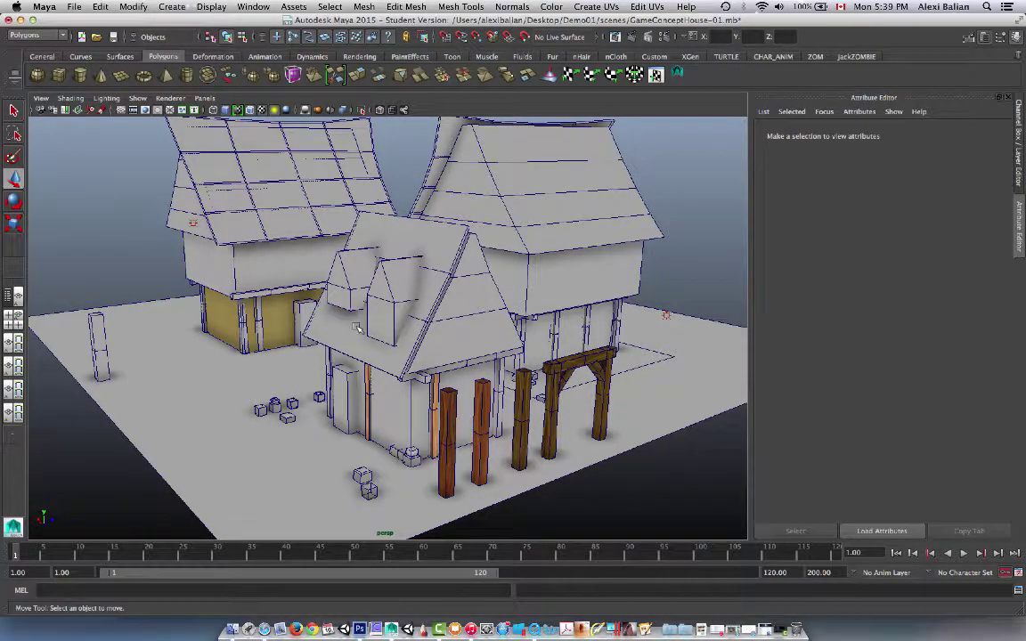
Display the Channel Box and check the object names of the textured wooden posts in front of the house.
key("ctrl+a")
left_click_drag(284, 386, 293, 378, "alt")
scroll(664, 297, "up", 5)
scroll(664, 298, "down", 5)
middle_click_drag(665, 343, 583, 310, "alt")
scroll(544, 326, "up", 5)
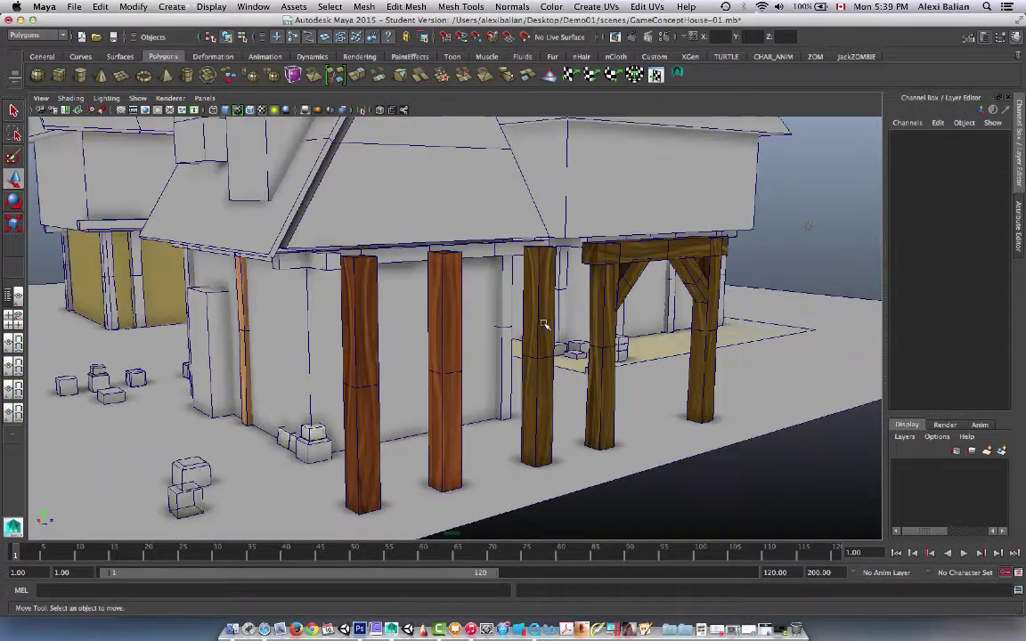
left_click_drag(543, 327, 165, 278, "alt")
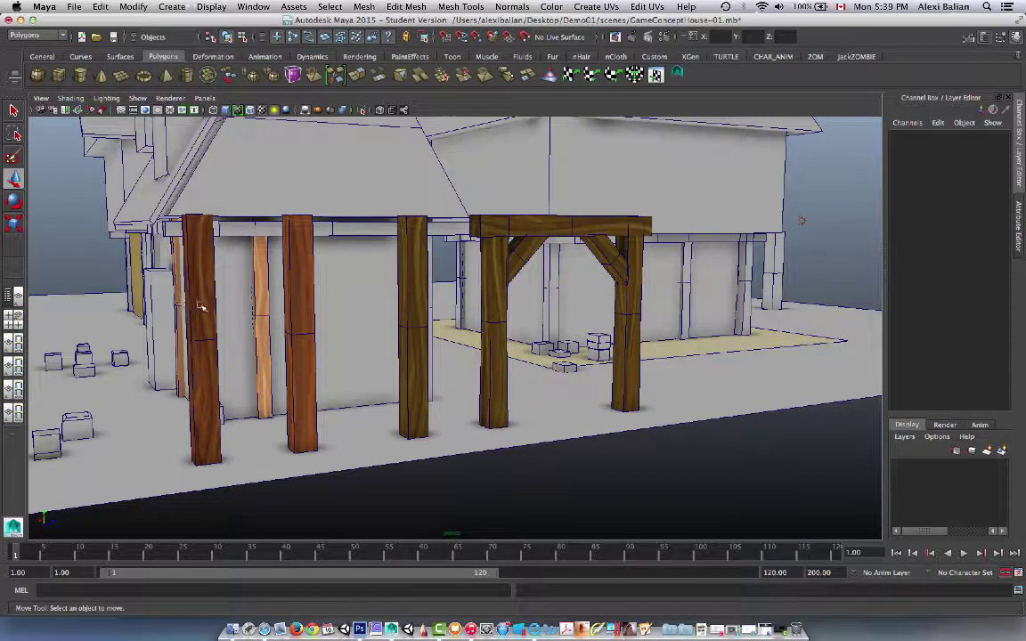
left_click(201, 307)
left_click(261, 276)
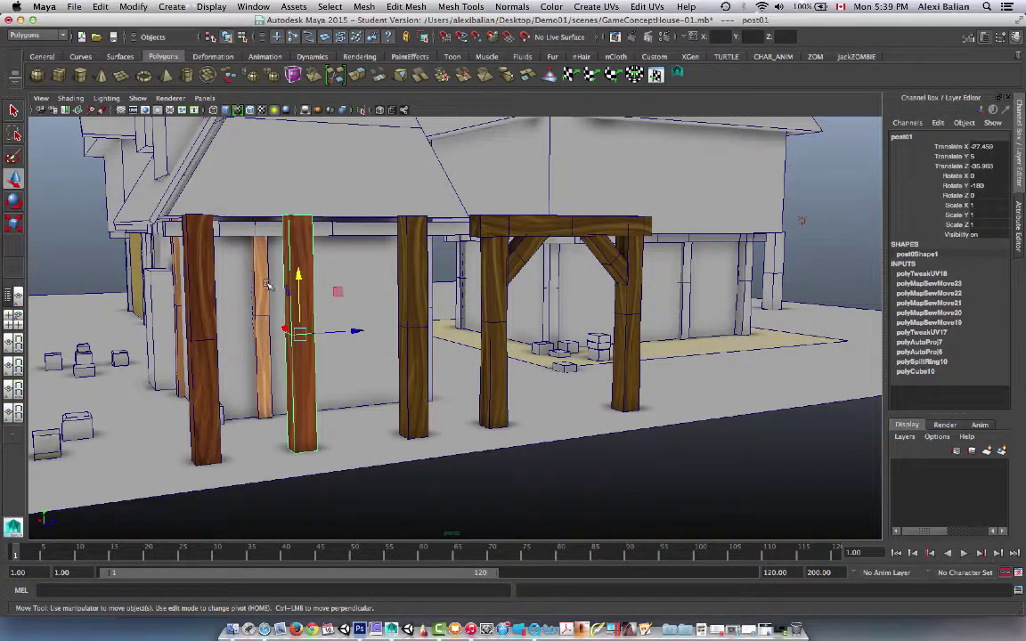
left_click(411, 286)
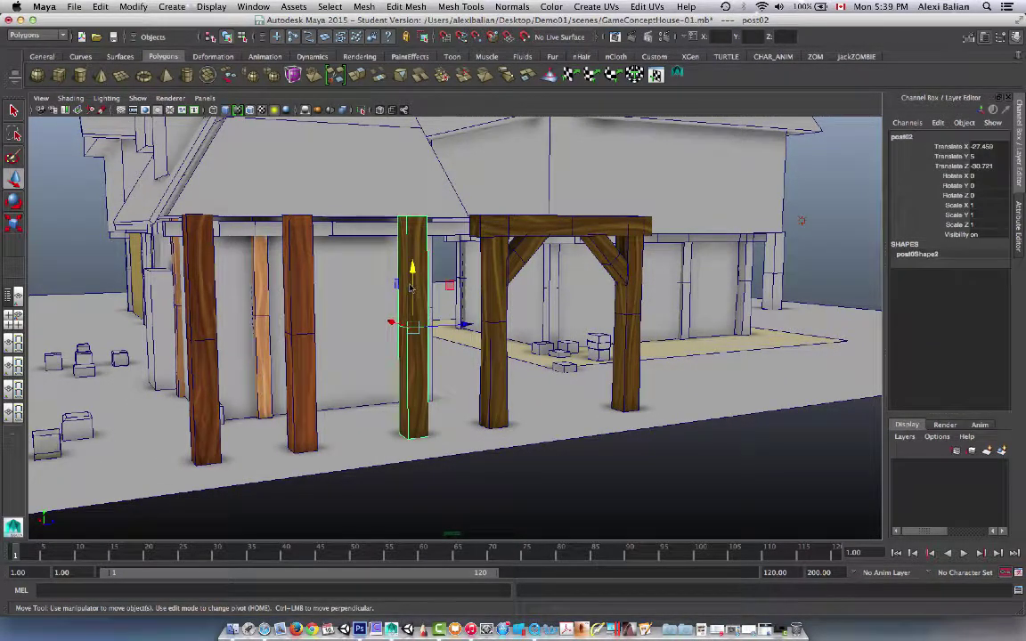
left_click(193, 312)
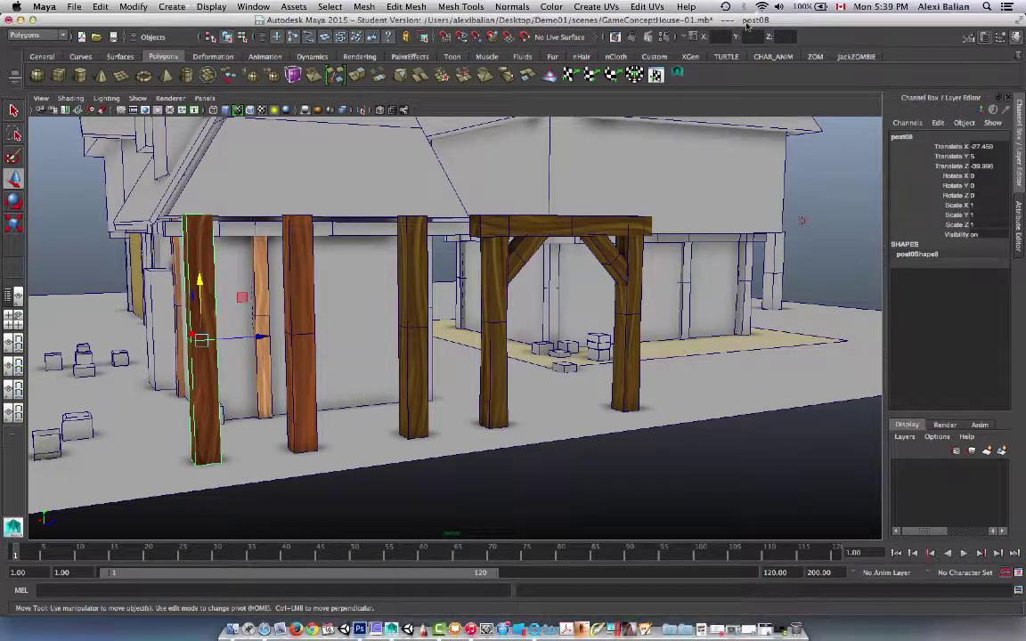
Save the scene as a new version named GameConceptHouse-02.mb.
key("super+shift+s")
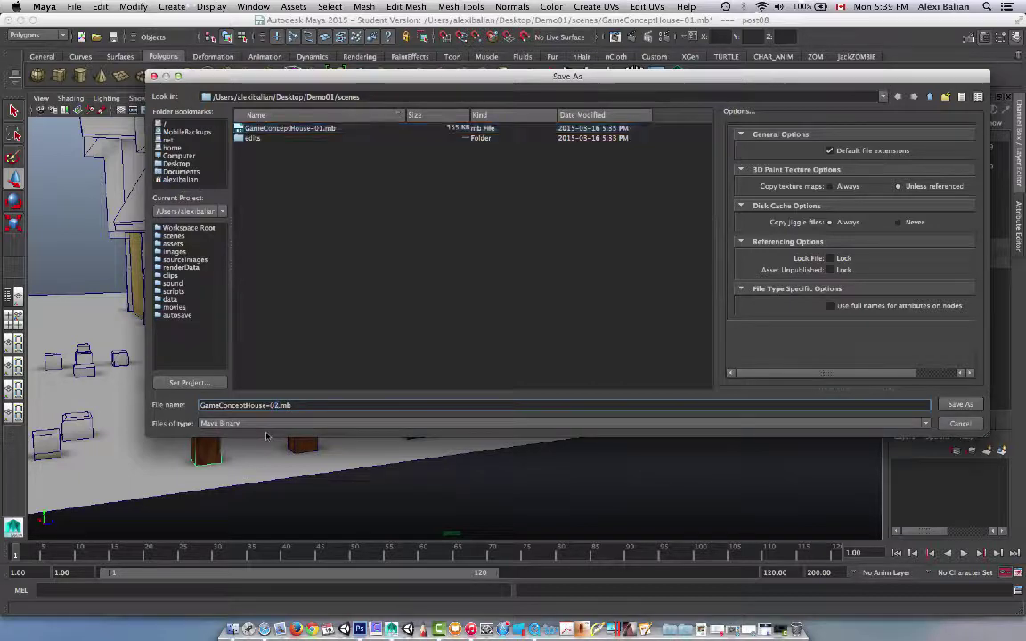
key("Return")
left_click(484, 340)
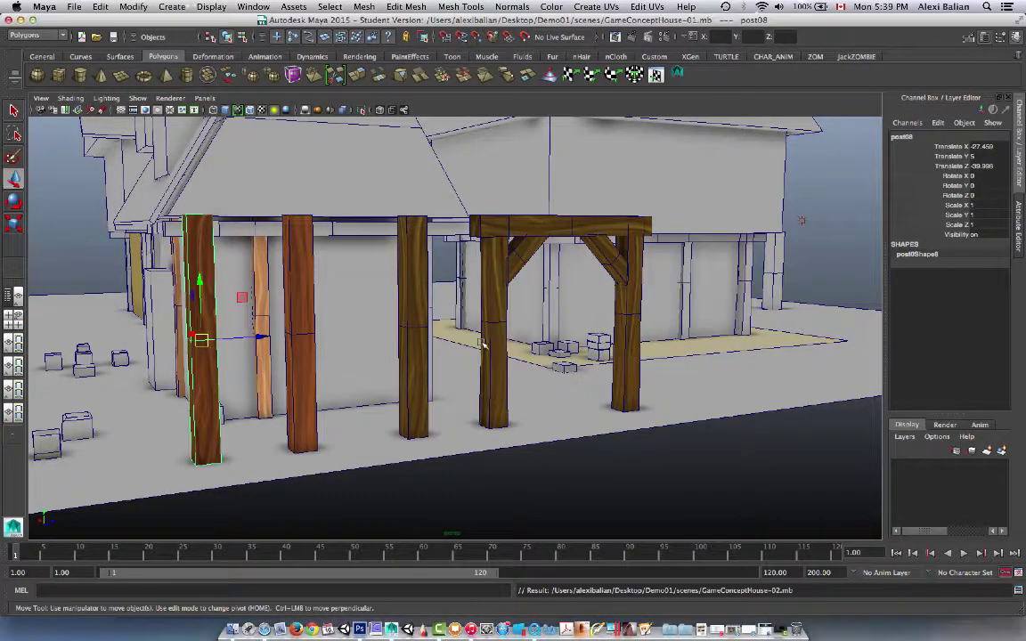
Examine the finished dark-wood archway with its top beam and diagonal braces.
left_click_drag(363, 372, 352, 323, "alt")
left_click(541, 237)
scroll(551, 245, "up", 5)
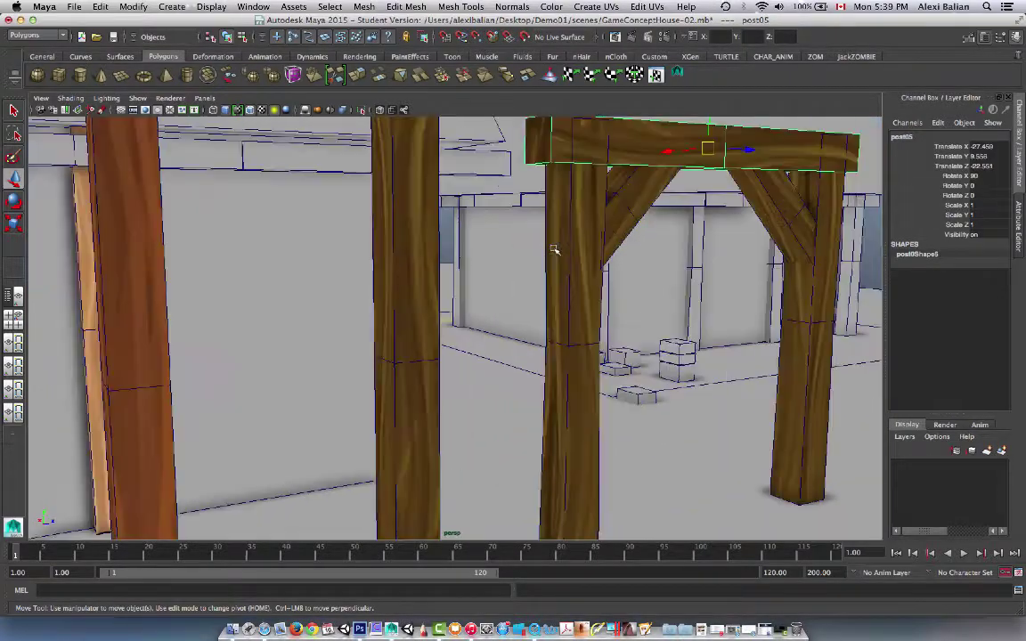
scroll(551, 246, "down", 3)
left_click_drag(551, 246, 577, 222, "alt")
right_click_drag(577, 221, 530, 234, "alt")
scroll(530, 232, "down", 4)
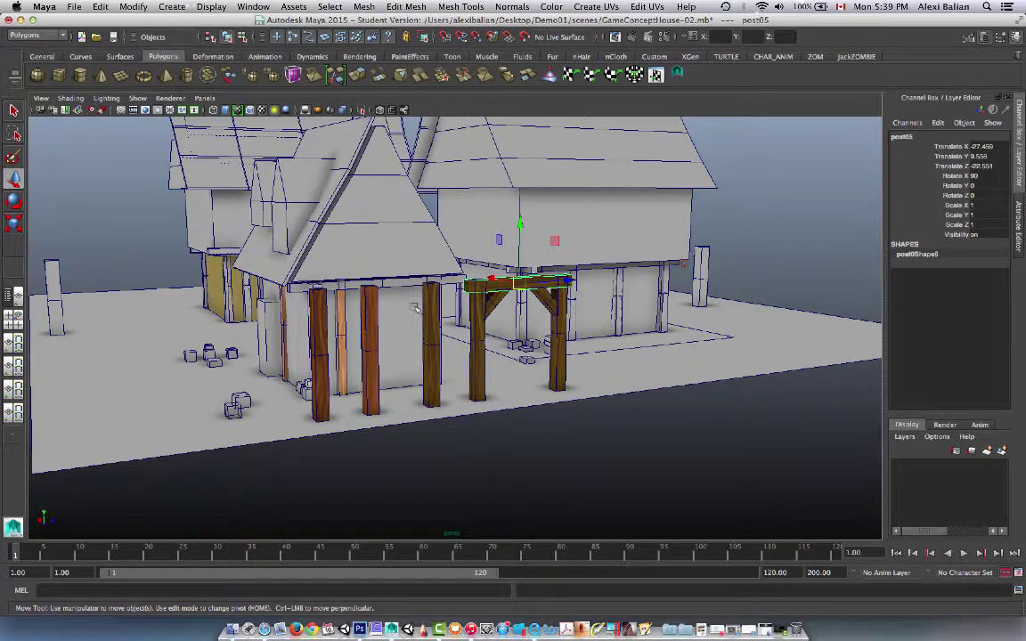
Duplicate the reddish end post and move the copy along Z past the dark-wood archway to about -7.78.
left_click_drag(415, 308, 422, 311, "alt")
left_click(366, 329)
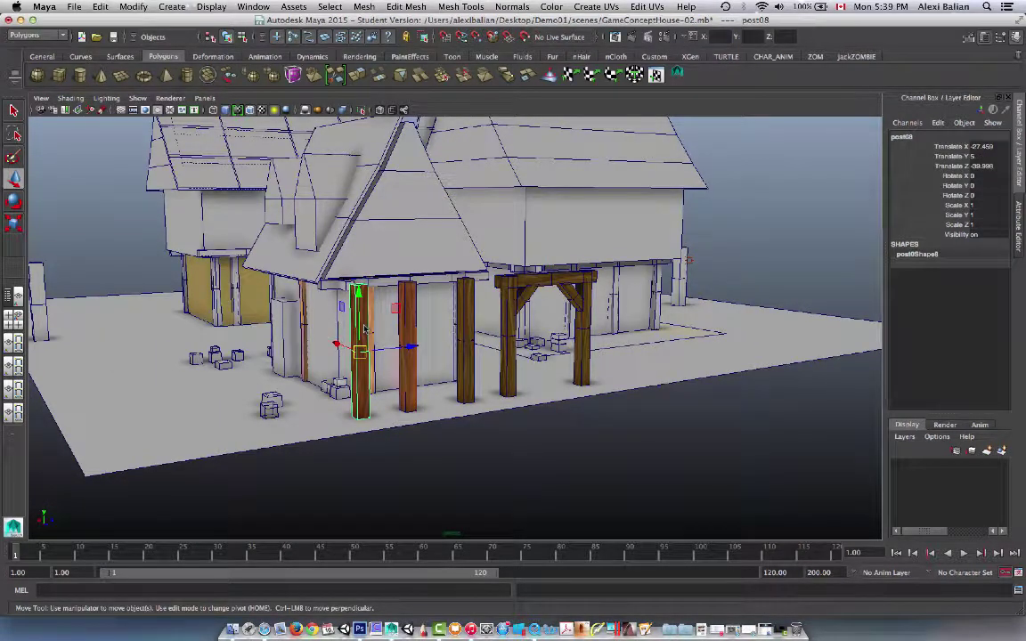
key("super+d")
scroll(365, 302, "up", 3)
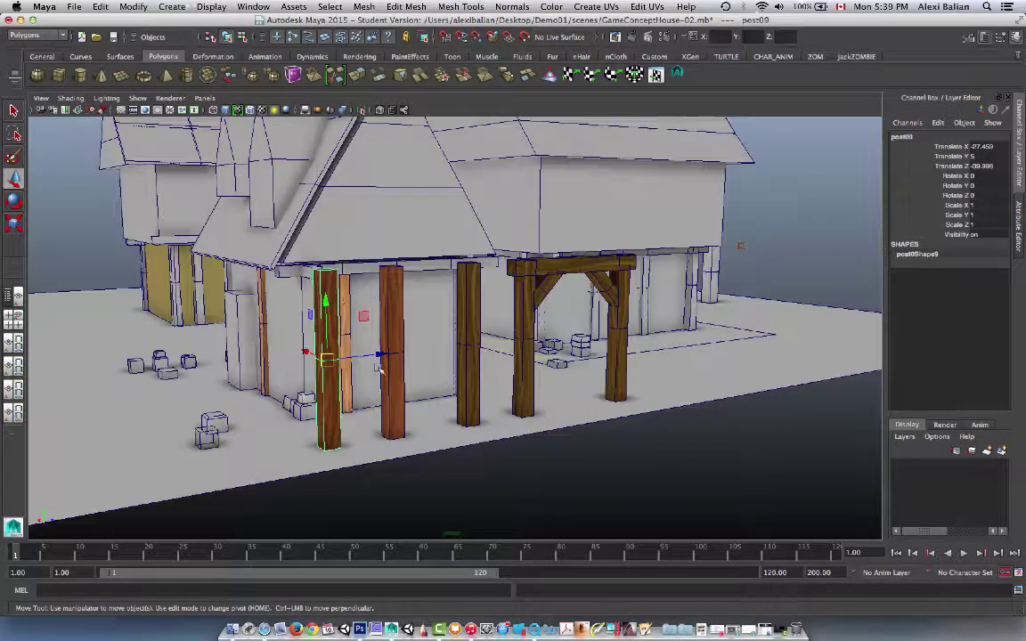
left_click_drag(360, 356, 741, 346)
Duplicate the relocated reddish post and move the copy along Z to about -1.34 as the second upright.
middle_click_drag(698, 306, 540, 326, "alt")
mouse_move(540, 326)
left_mouse_down("alt")
mouse_move(525, 325)
mouse_move(545, 332)
mouse_move(538, 341)
left_mouse_up("alt")
scroll(527, 321, "up", 6)
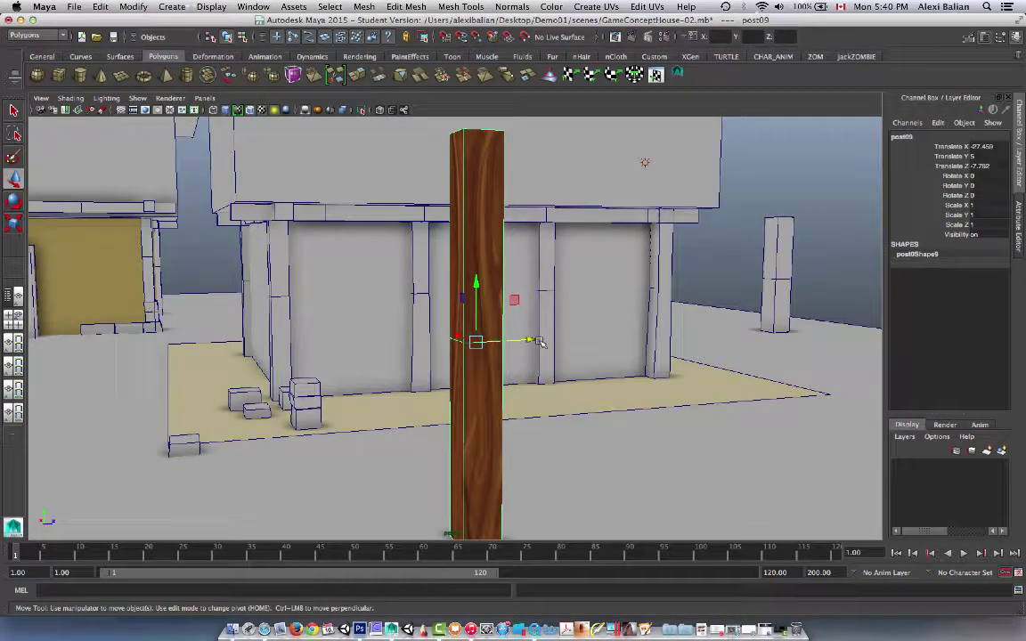
key("ctrl+d")
left_click_drag(531, 341, 741, 363)
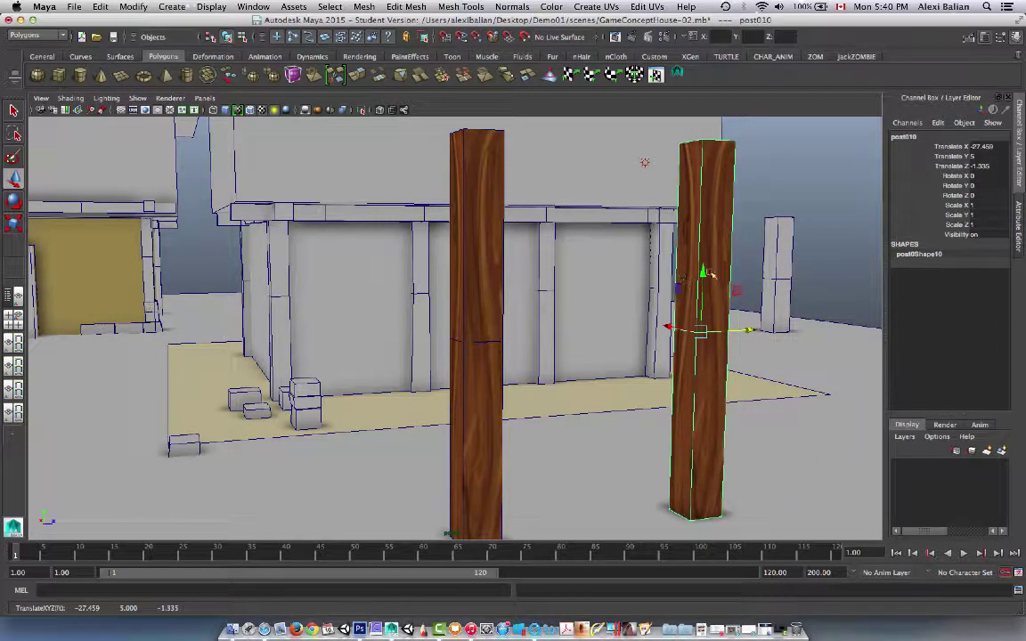
left_click(474, 145)
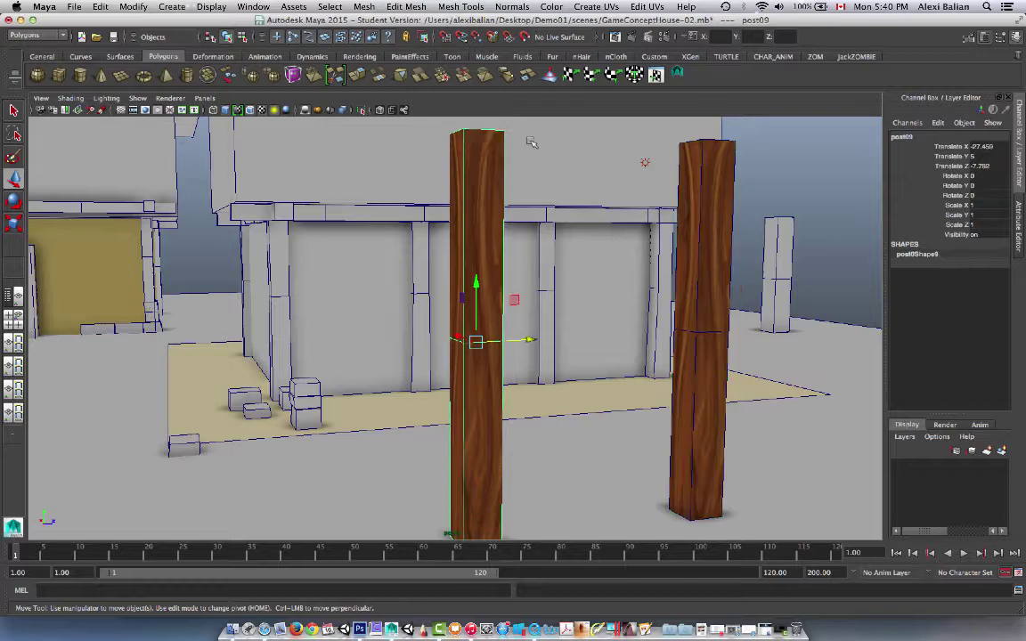
Rotate the second upright post to 90 degrees in Y so that a different wood face shows.
left_click(708, 208)
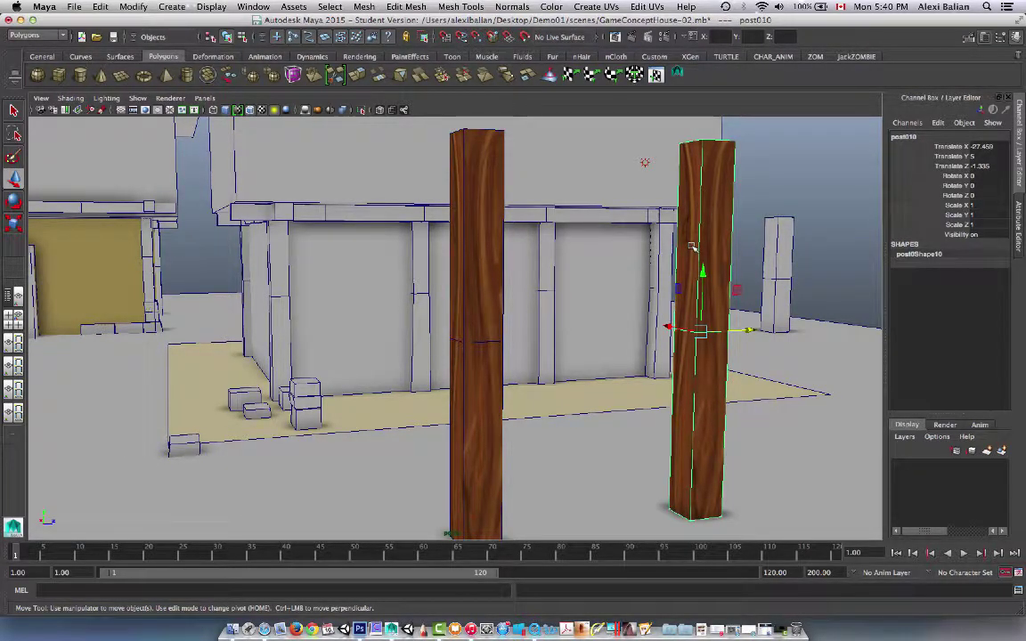
key("e")
left_click_drag(681, 337, 759, 324)
left_click(994, 185)
type("9")
key("Return")
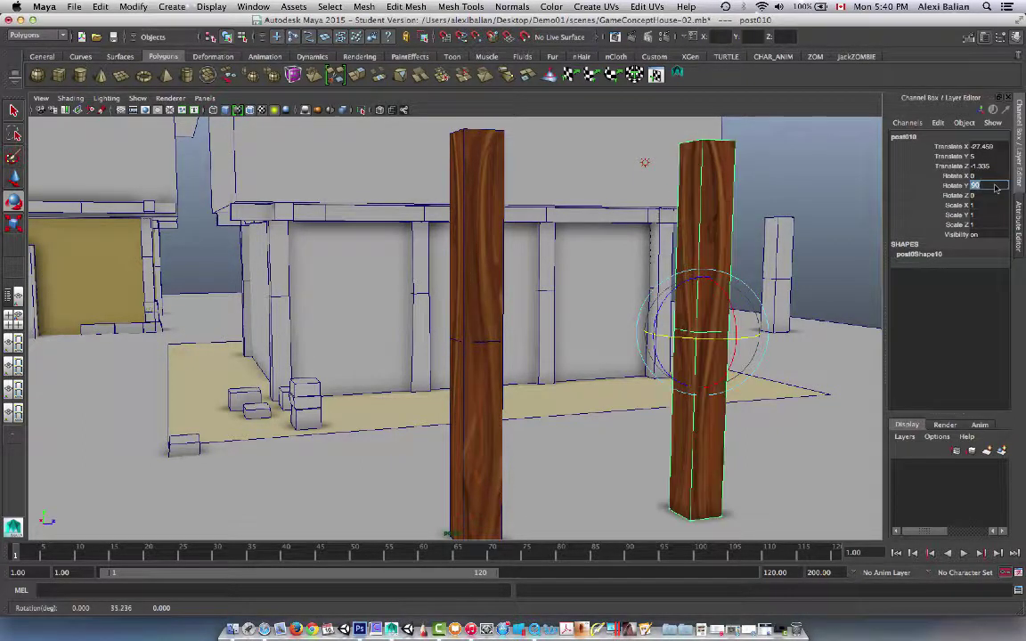
left_click(773, 181)
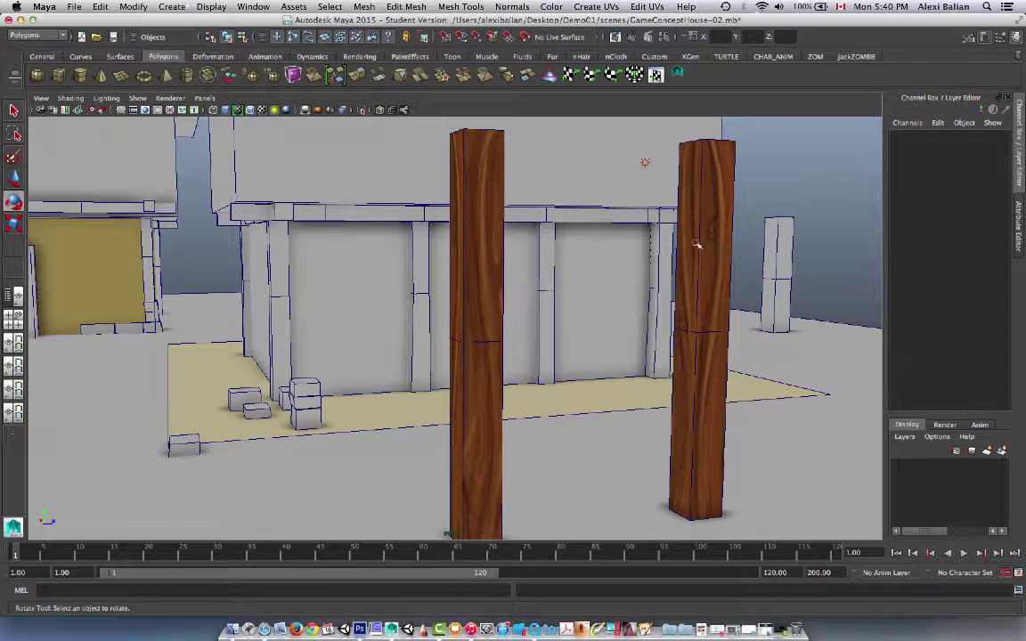
Compare the wood grain on the two new upright posts and look over the whole row of posts.
left_click_drag(687, 248, 586, 245, "alt")
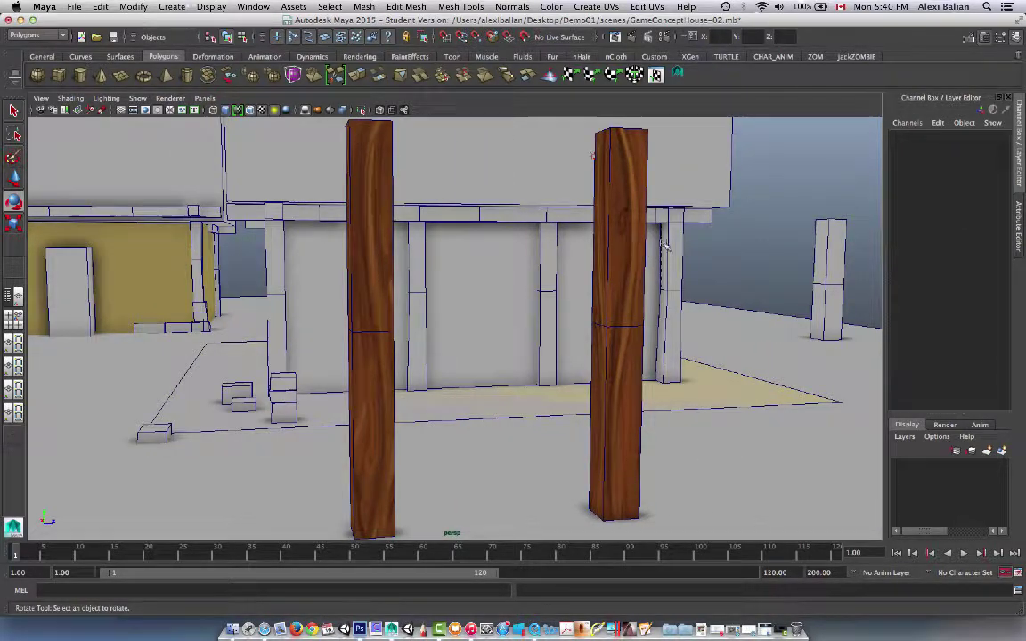
scroll(648, 247, "up", 3)
scroll(648, 249, "down", 3)
left_click_drag(648, 250, 577, 267, "alt")
middle_click_drag(579, 267, 662, 281, "alt")
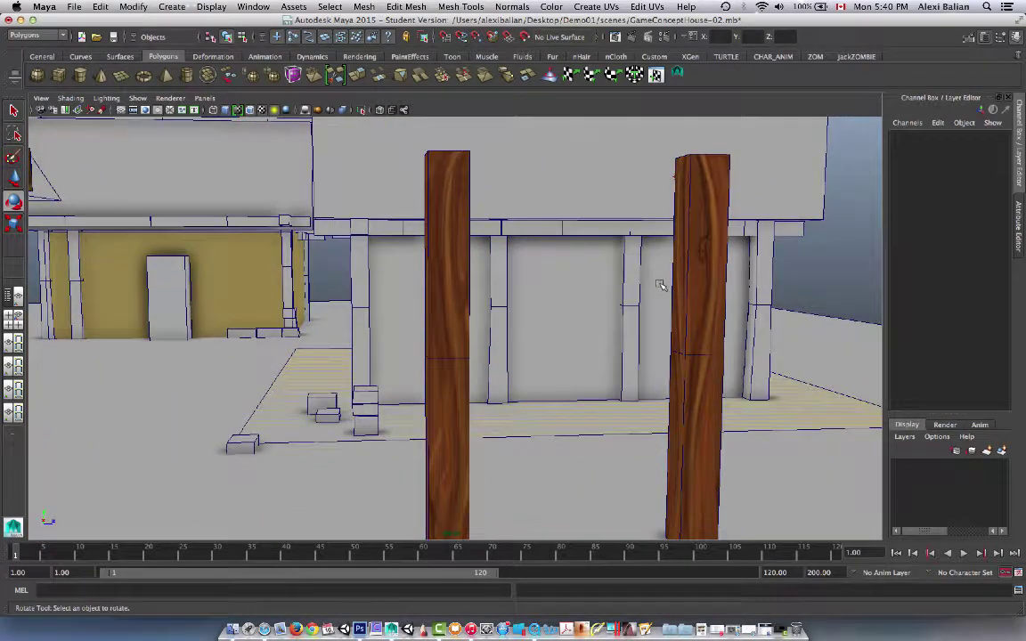
key("e")
scroll(449, 207, "down", 4)
left_click_drag(405, 188, 360, 213, "alt")
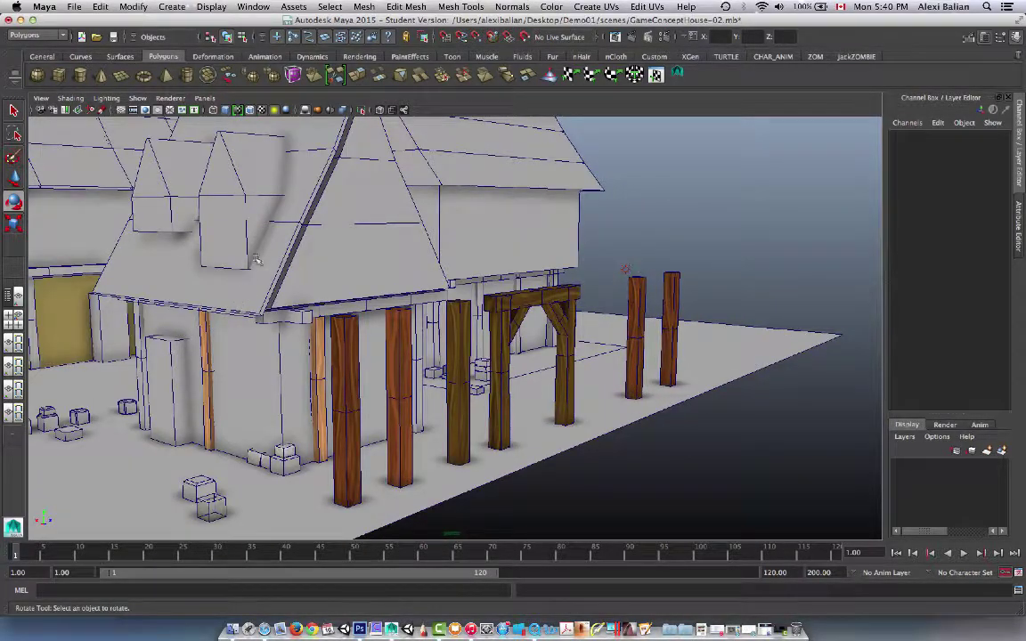
Duplicate the first of the two new uprights and raise the copy to about 7.47 in Y.
left_click_drag(662, 295, 617, 293, "alt")
scroll(613, 288, "up", 4)
left_click(586, 273)
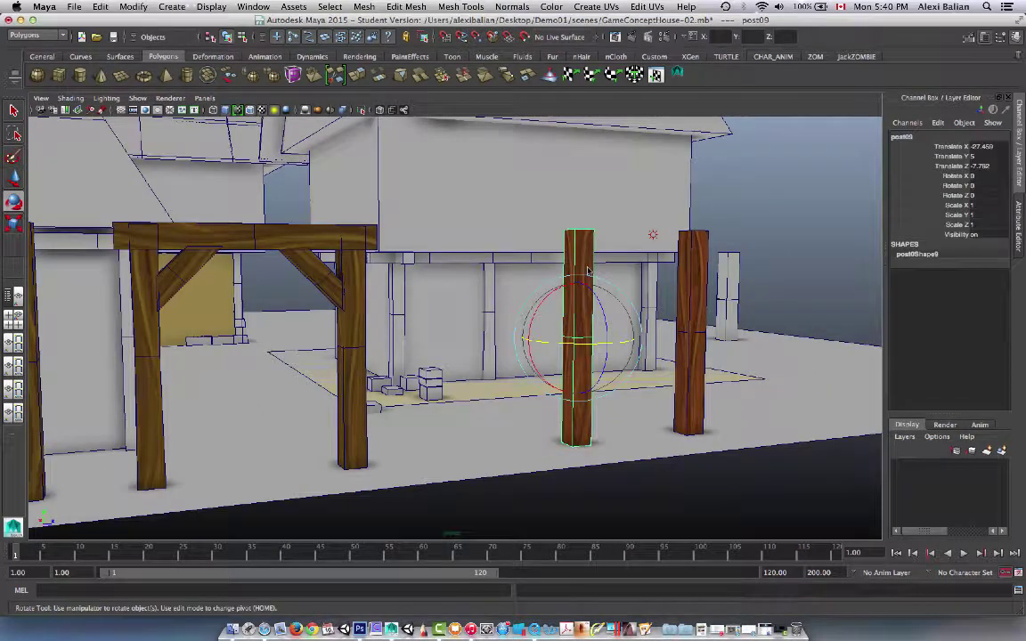
key("ctrl+d")
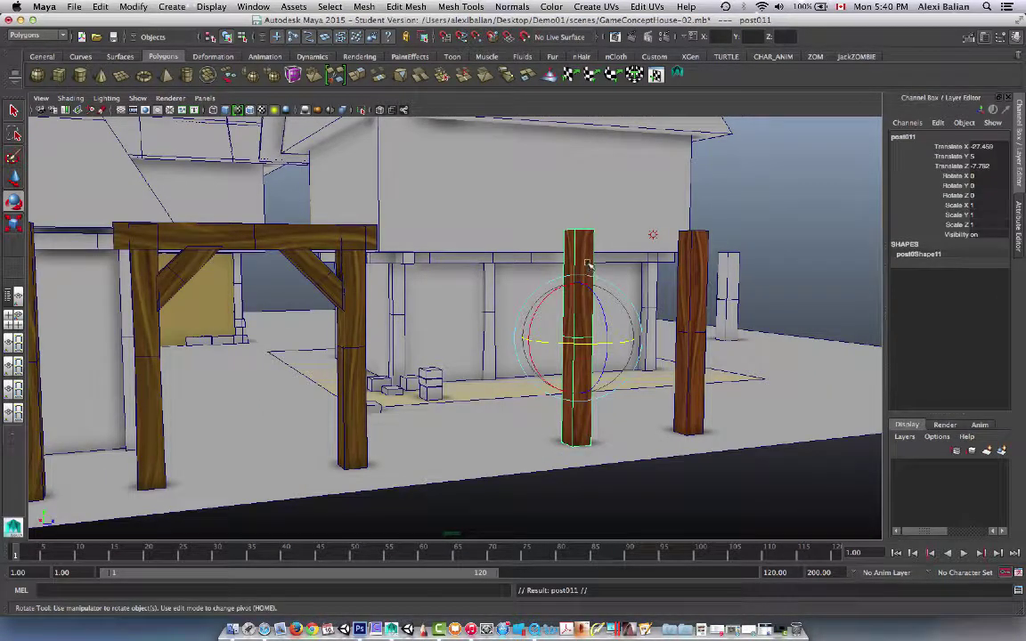
key("w")
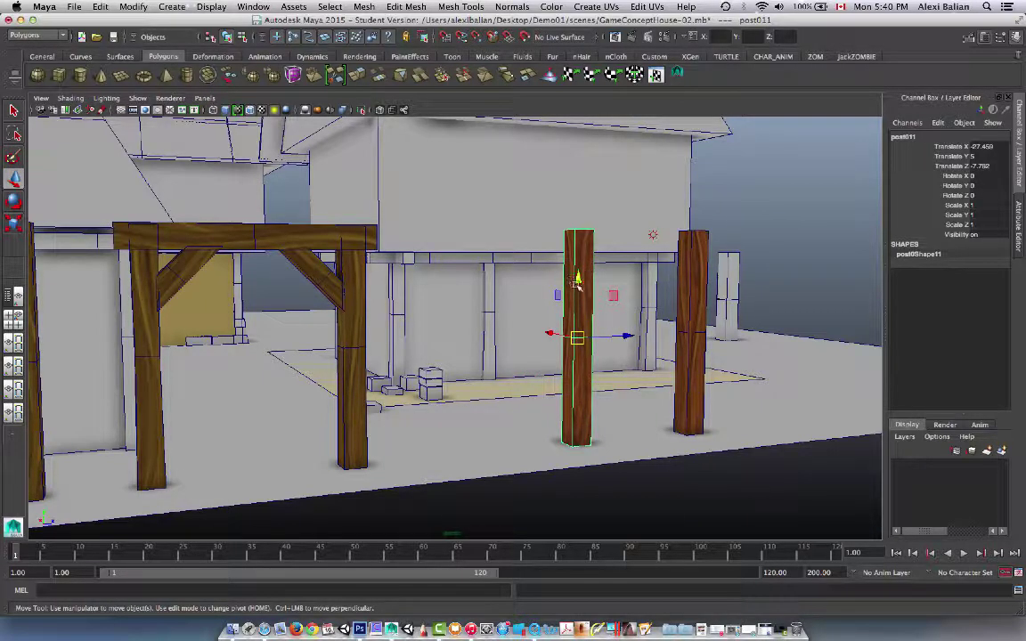
left_click_drag(574, 278, 567, 203)
Lay the raised post copy horizontal by setting its Rotate X to 90.
key("e")
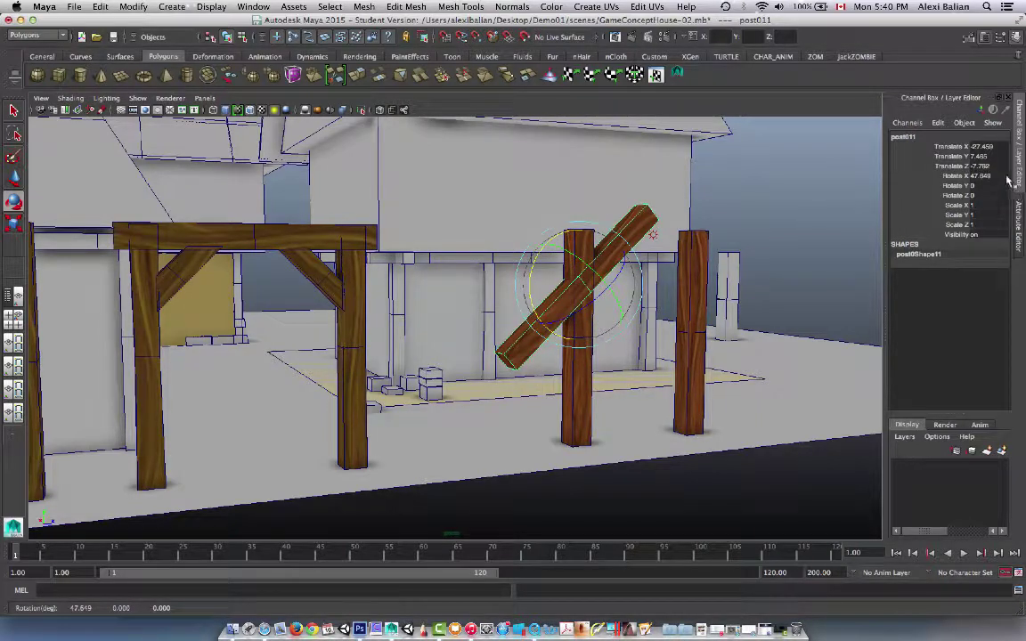
left_click(1007, 177)
type("90")
key("Return")
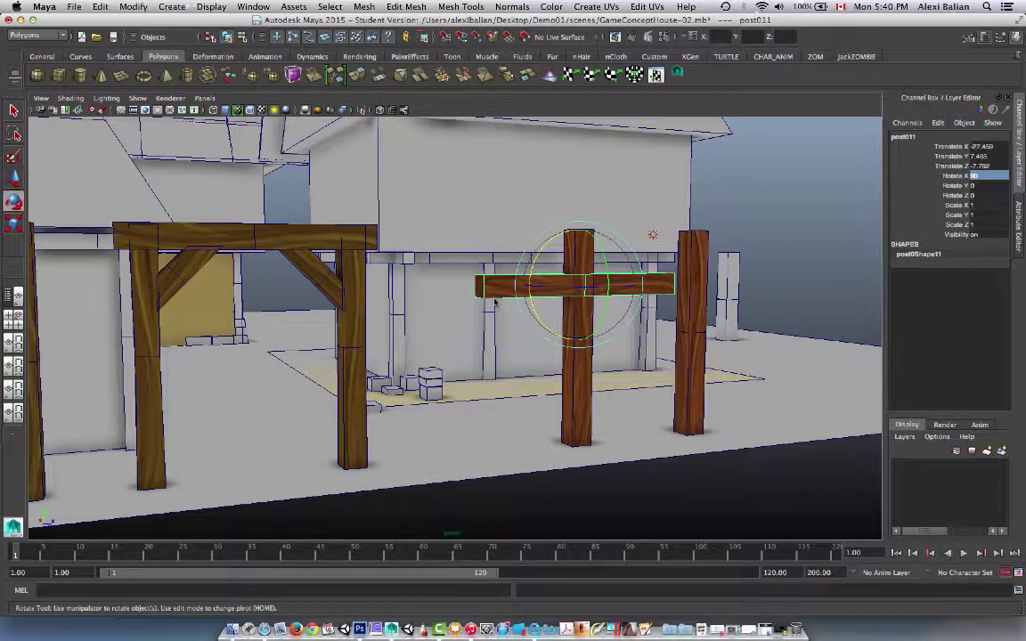
left_click(815, 297)
Move the horizontal beam to about -4.51 in Z and 9.54 in Y so it rests across both uprights.
left_click(552, 295)
key("w")
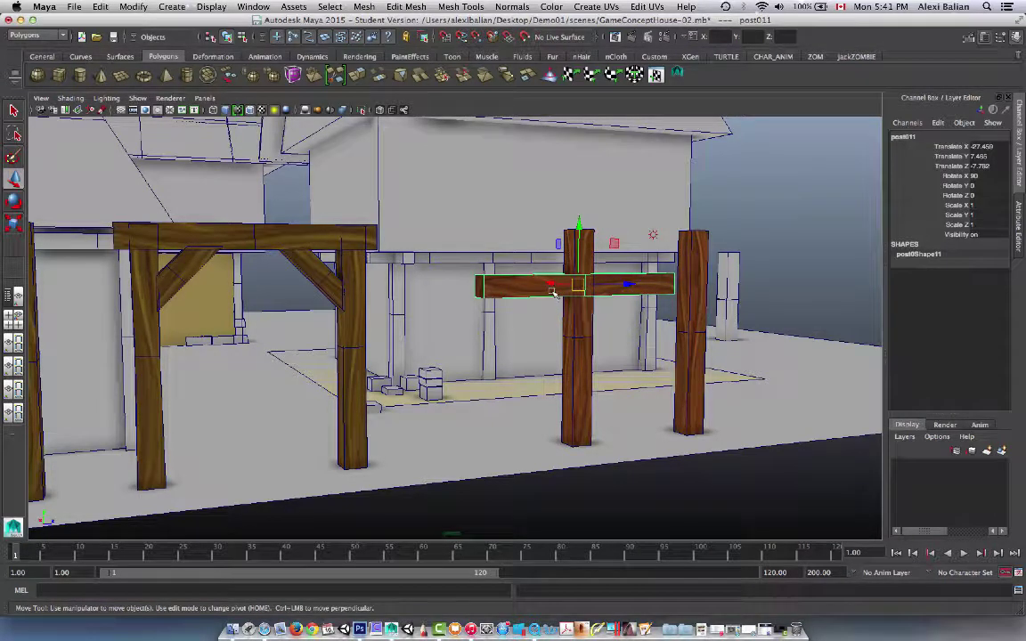
left_click_drag(607, 286, 669, 290)
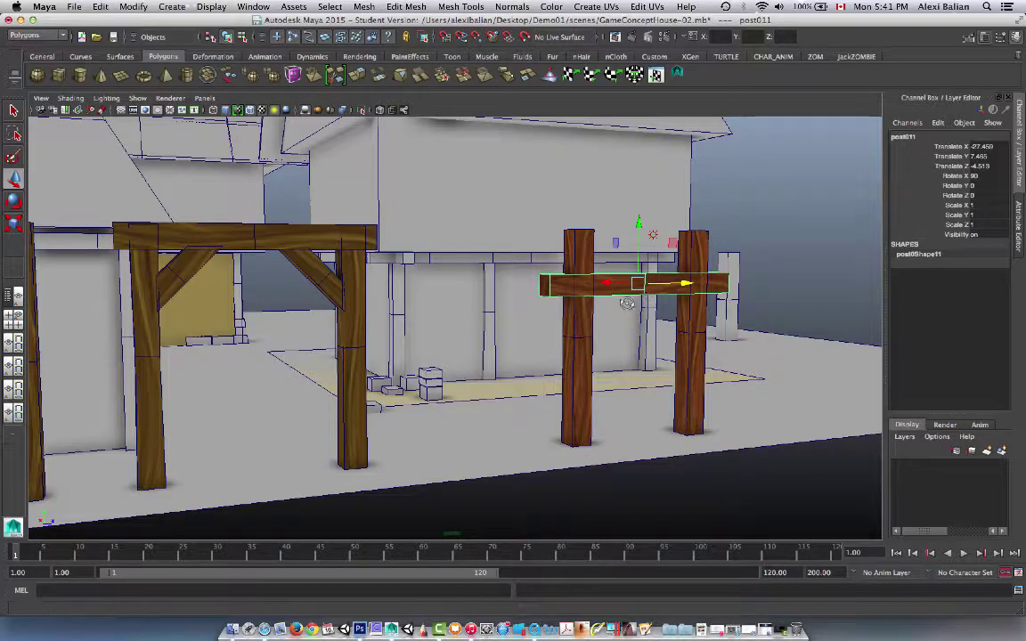
left_click_drag(670, 291, 595, 286, "alt")
scroll(594, 285, "up", 5)
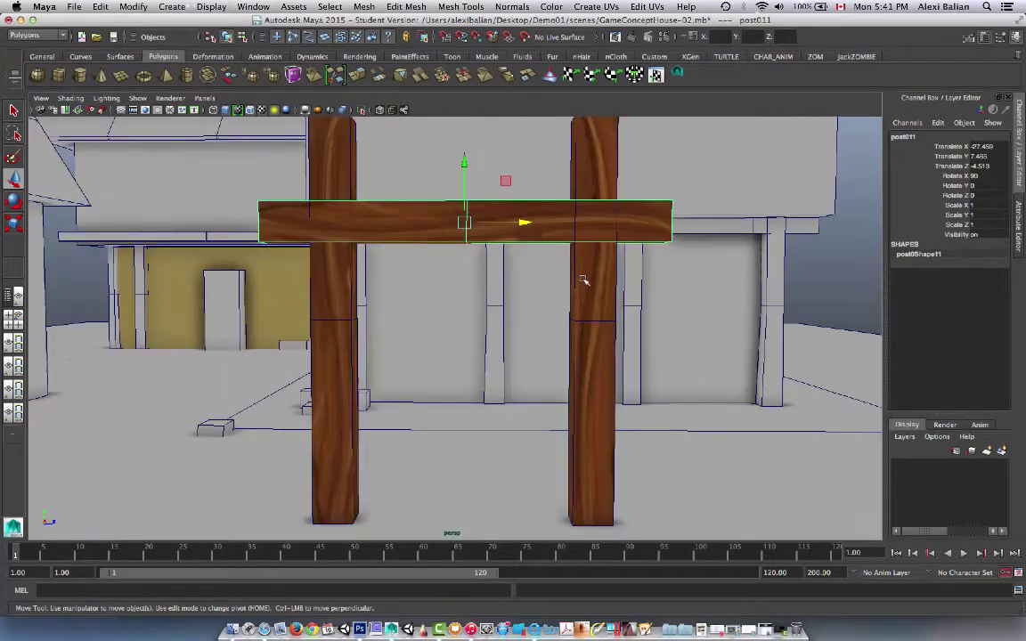
middle_click_drag(488, 228, 494, 268, "alt")
left_click_drag(470, 249, 461, 167)
Duplicate the horizontal beam and set the copy's Rotate X to 45 to make a diagonal brace.
scroll(414, 200, "down", 3)
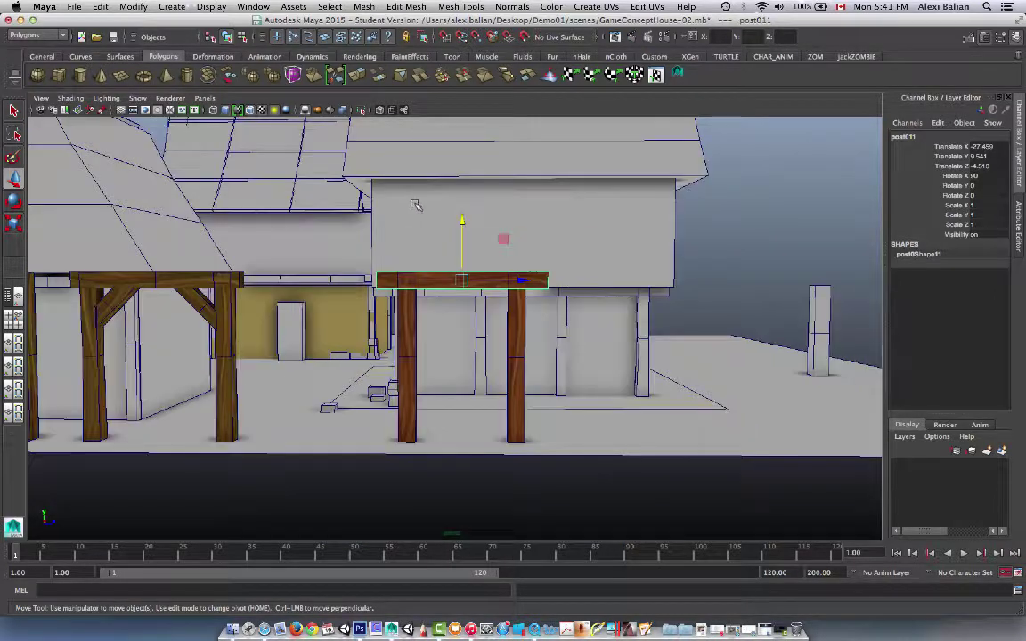
middle_click_drag(414, 256, 448, 232, "alt")
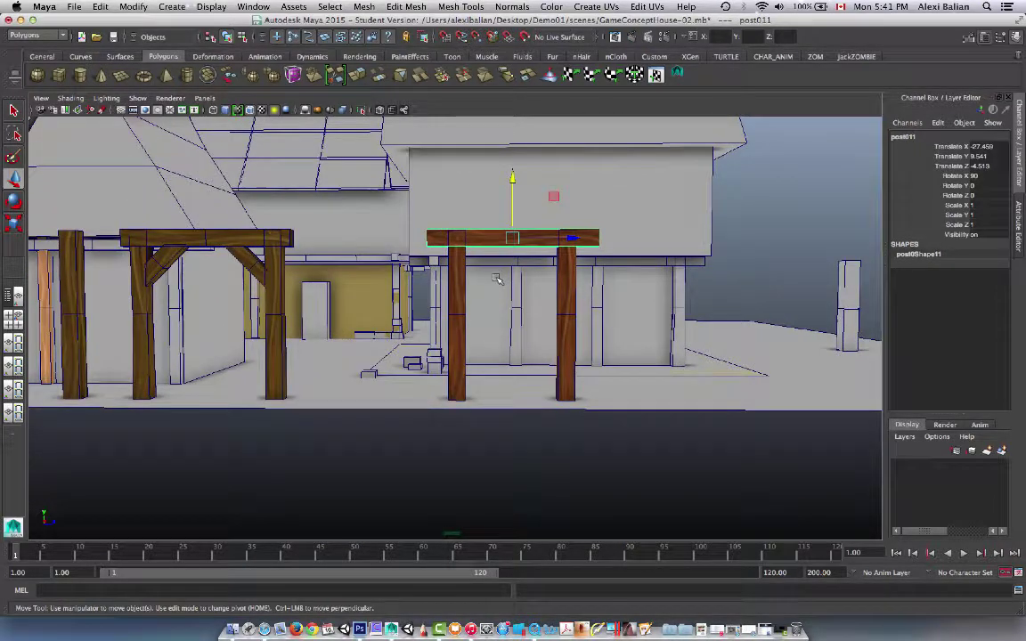
key("ctrl+d")
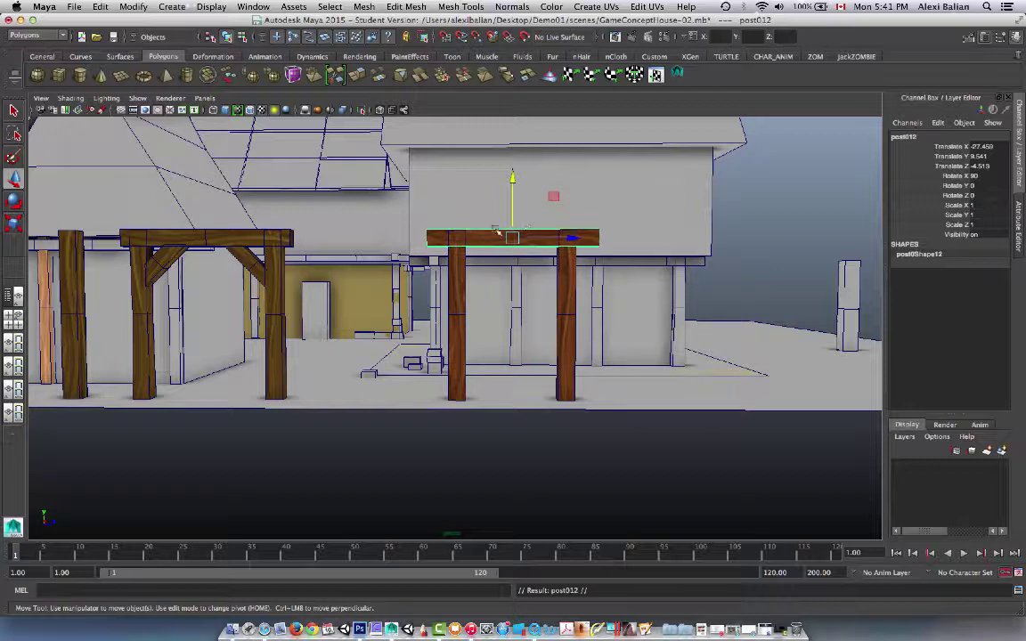
key("e")
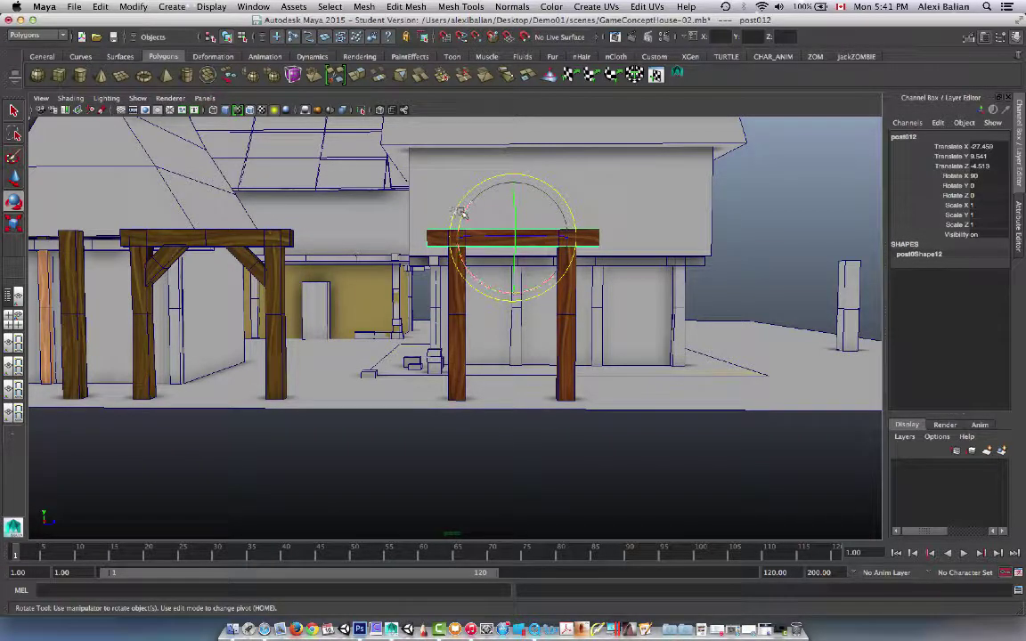
left_click_drag(451, 210, 454, 256)
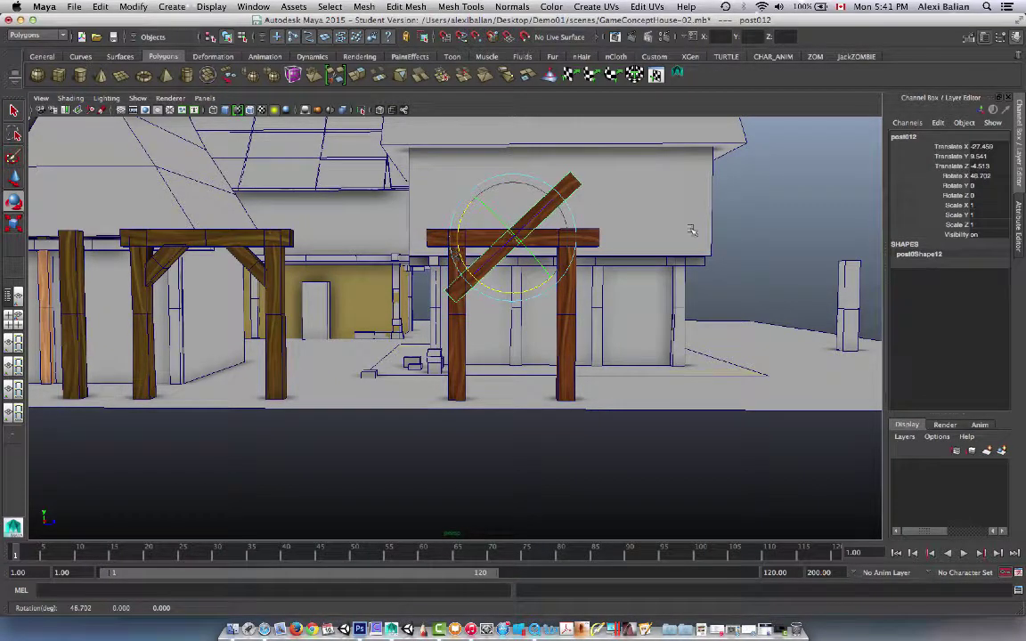
left_click(995, 177)
type("45")
key("Return")
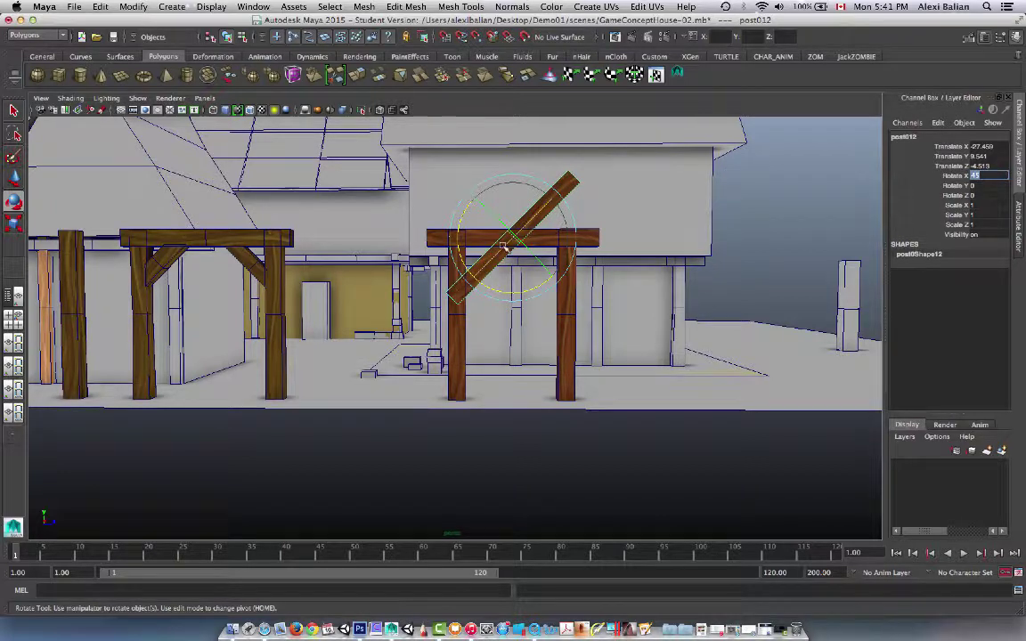
key("w")
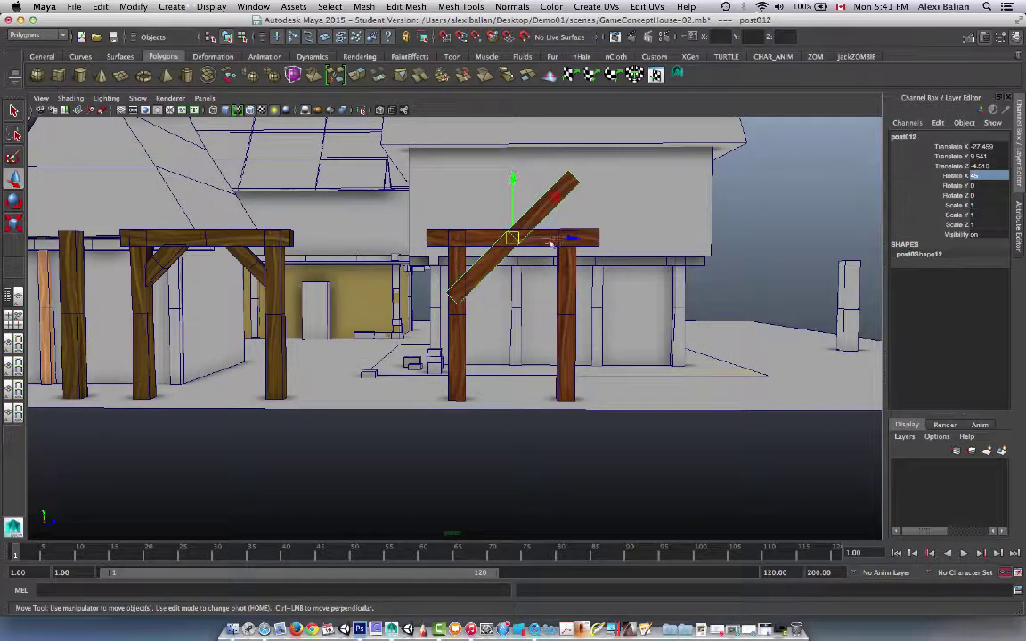
left_click_drag(522, 251, 519, 250)
left_click(554, 196)
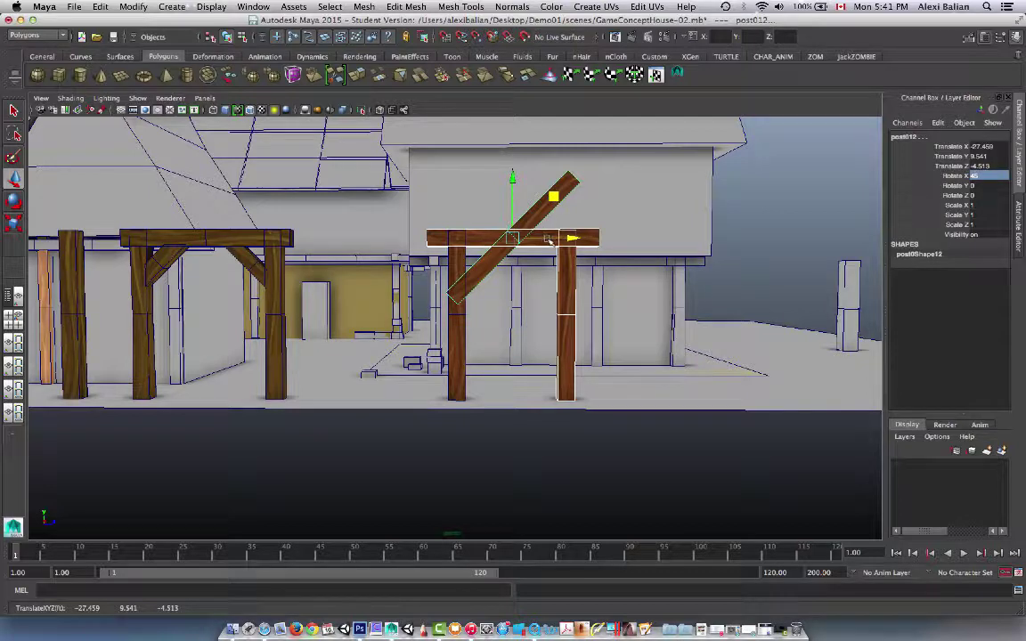
left_click_drag(556, 234, 554, 239)
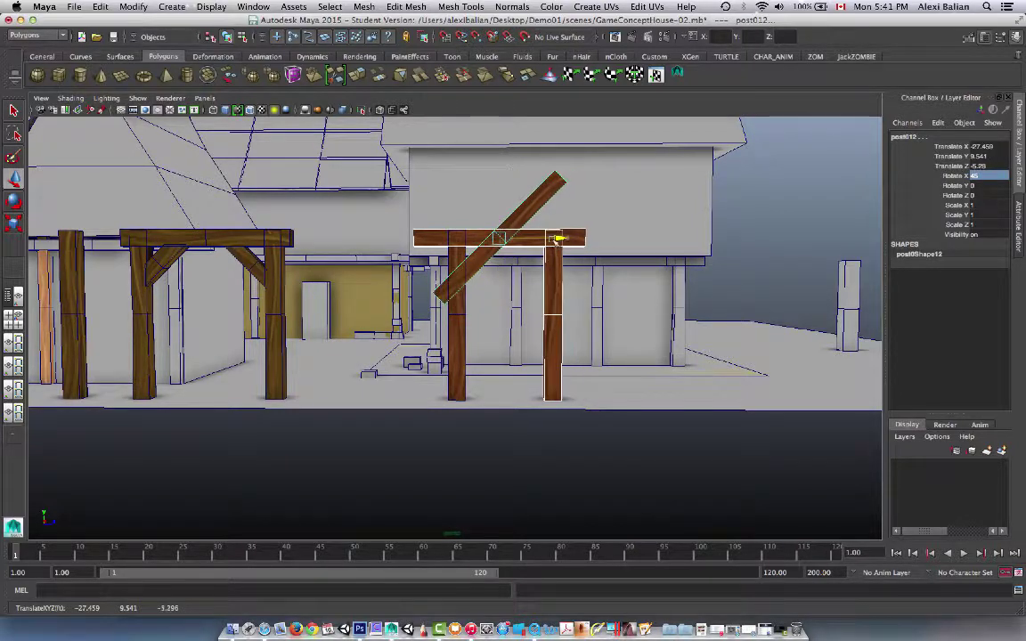
key("z")
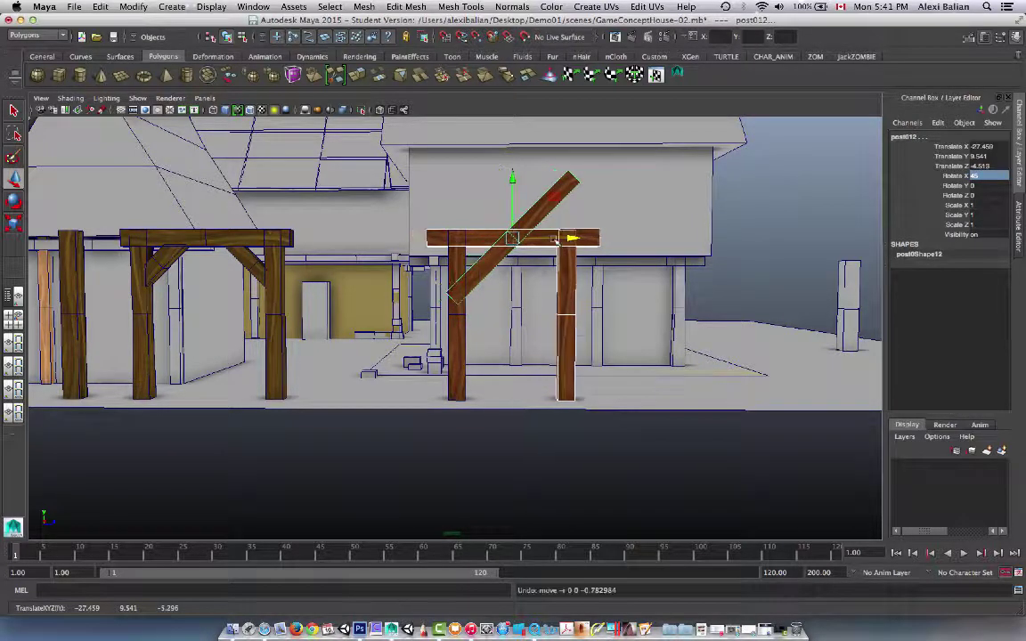
Move only the diagonal brace to about -6.01 in Z and 8.55 in Y, across the first upright.
left_click(808, 175)
left_click(548, 207)
scroll(570, 212, "up", 5)
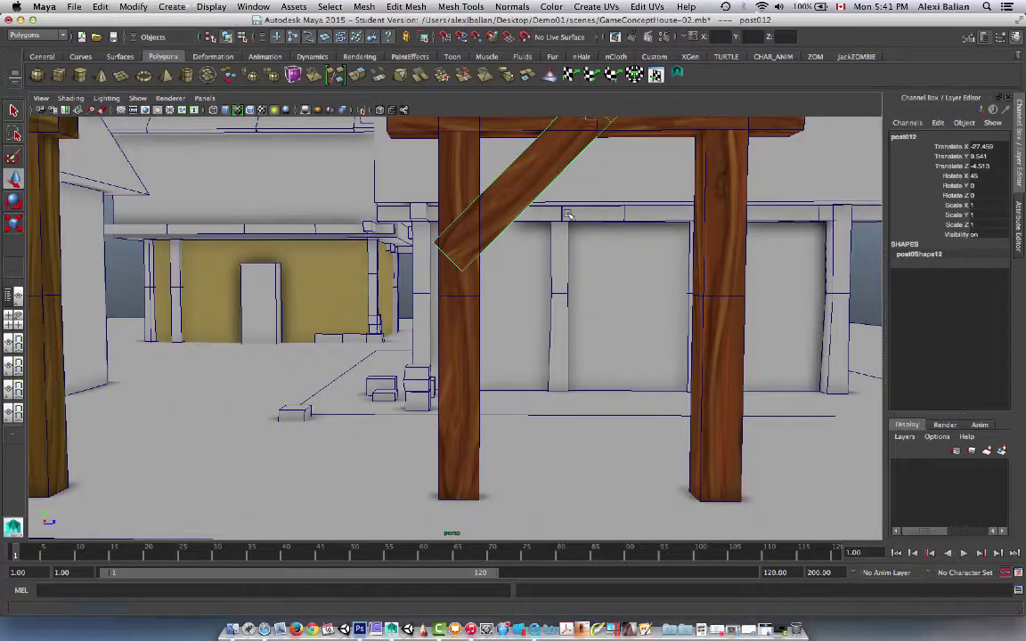
middle_click_drag(570, 212, 570, 275, "alt")
left_click_drag(580, 280, 529, 278)
mouse_move(489, 222)
left_mouse_down()
mouse_move(493, 254)
mouse_move(493, 244)
left_mouse_up()
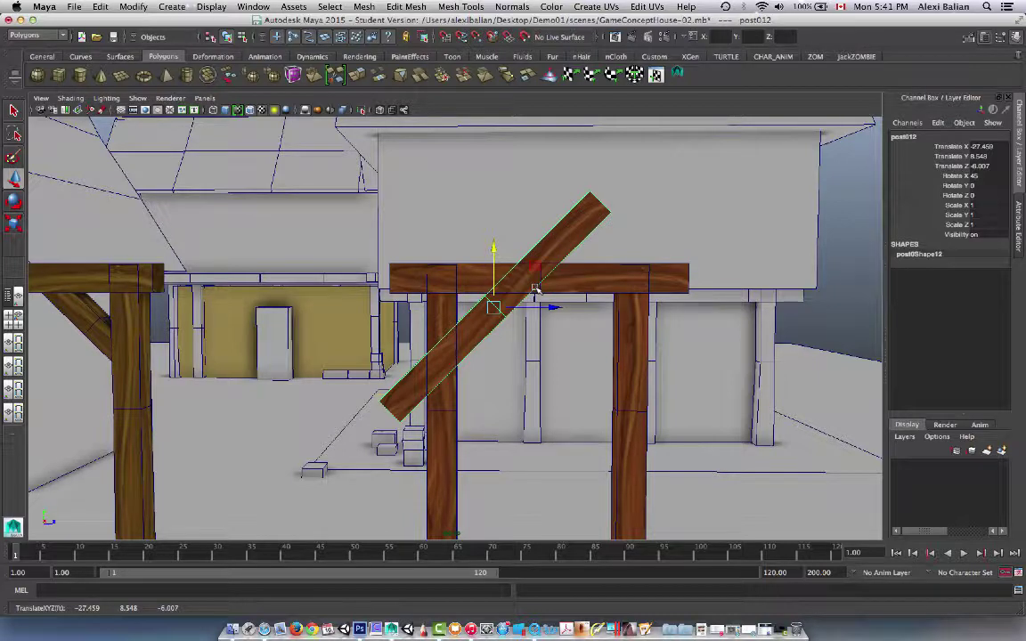
left_click(597, 279)
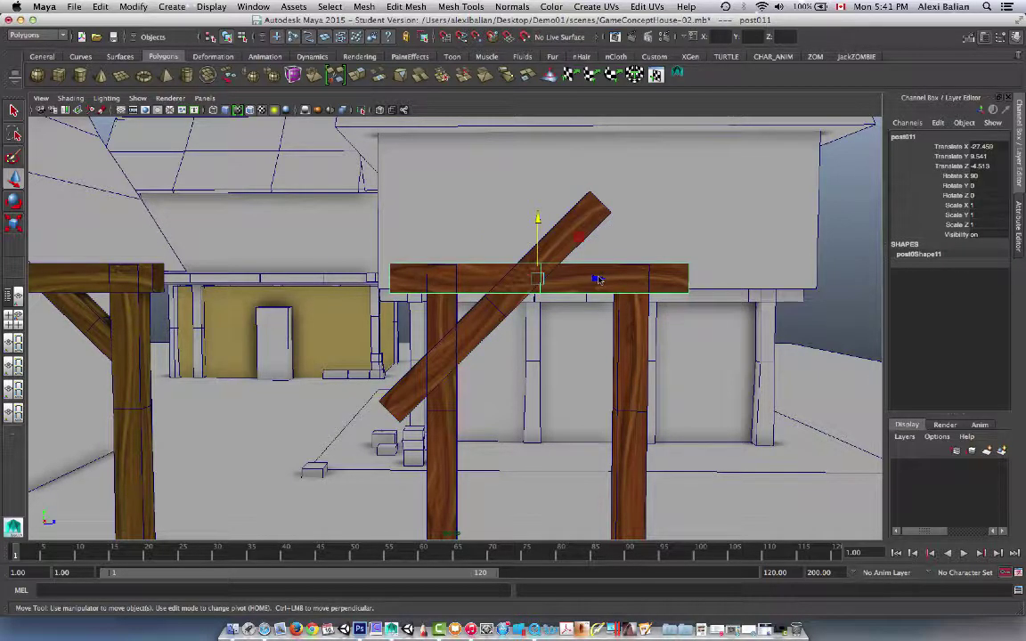
key("ctrl+d")
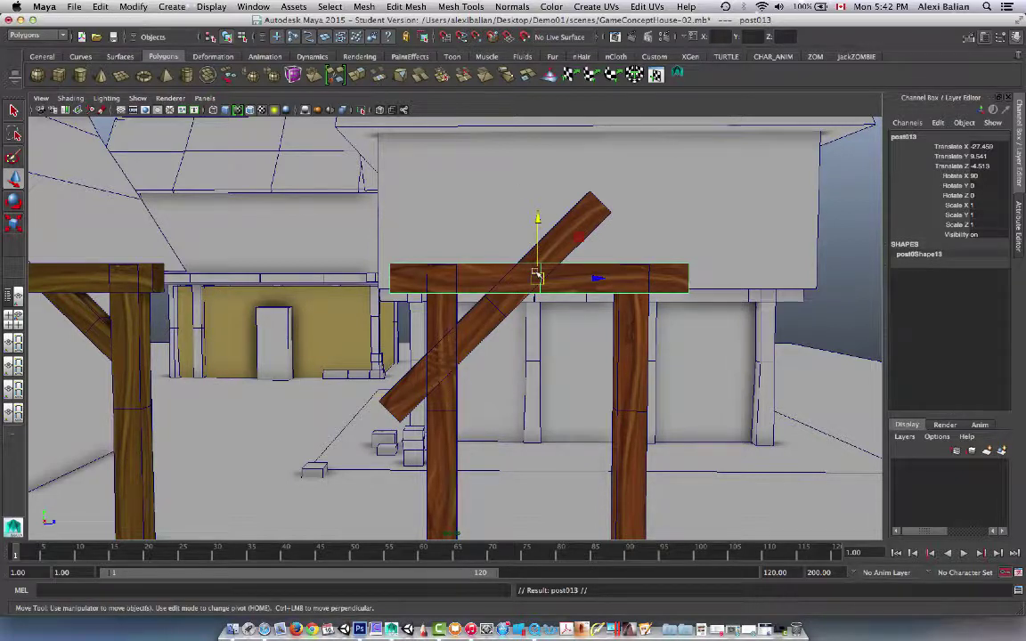
key("e")
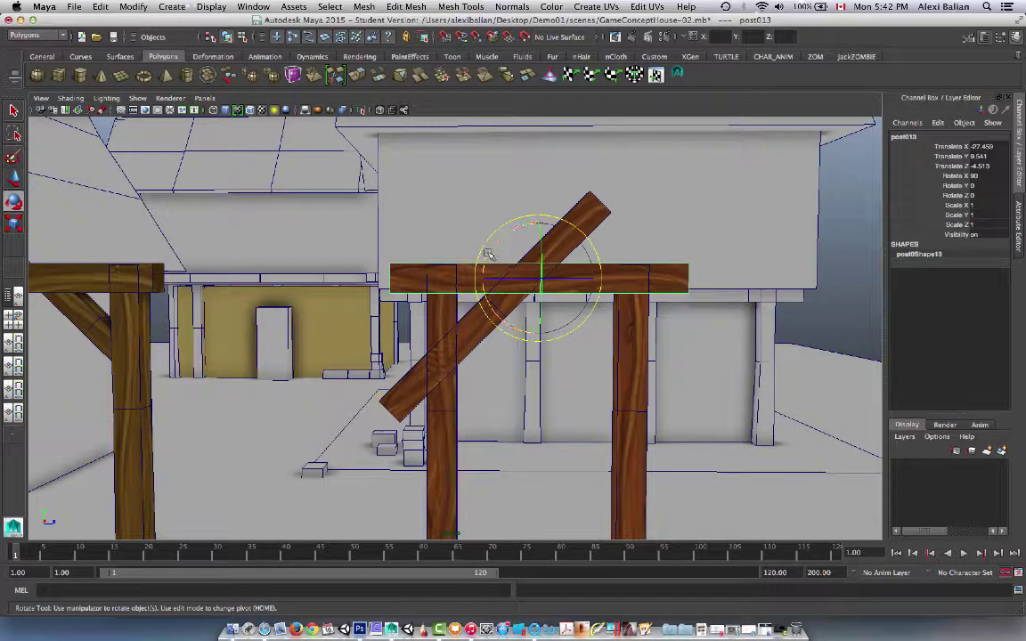
left_click_drag(488, 255, 461, 221)
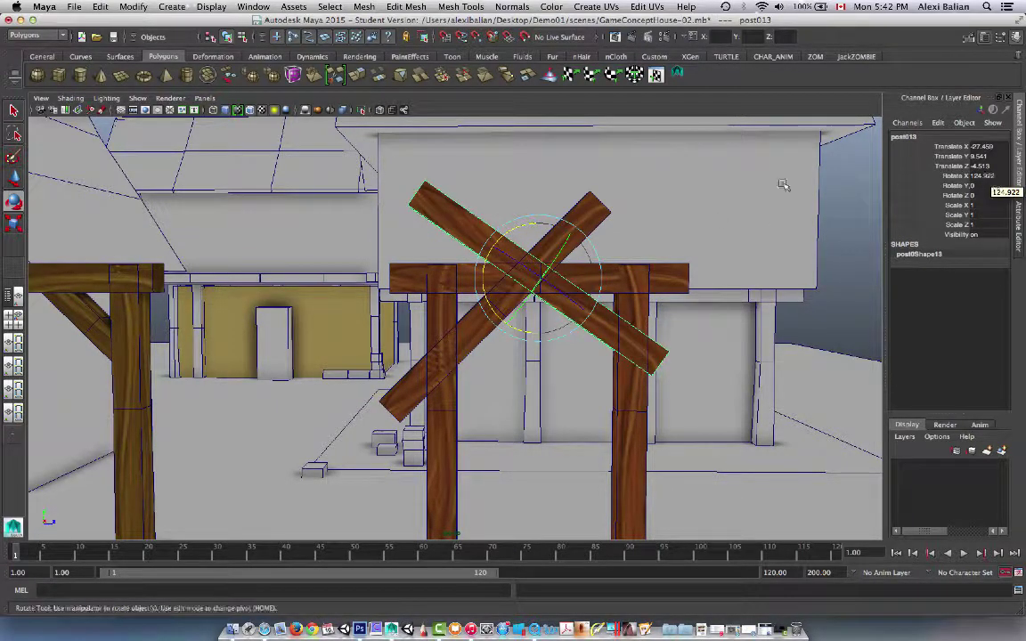
left_click_drag(523, 229, 527, 224)
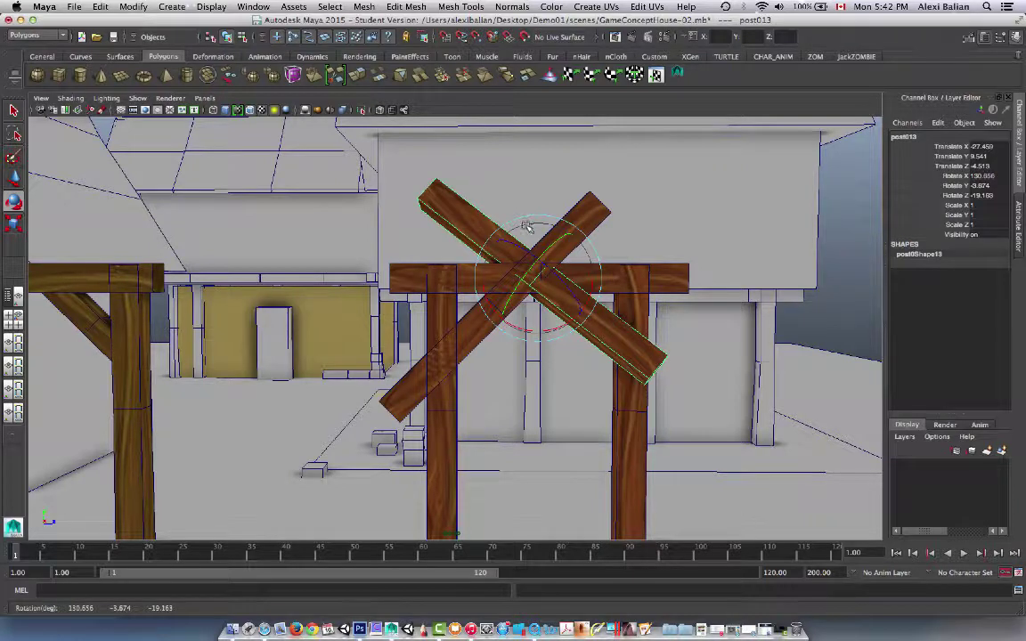
key("ctrl+z")
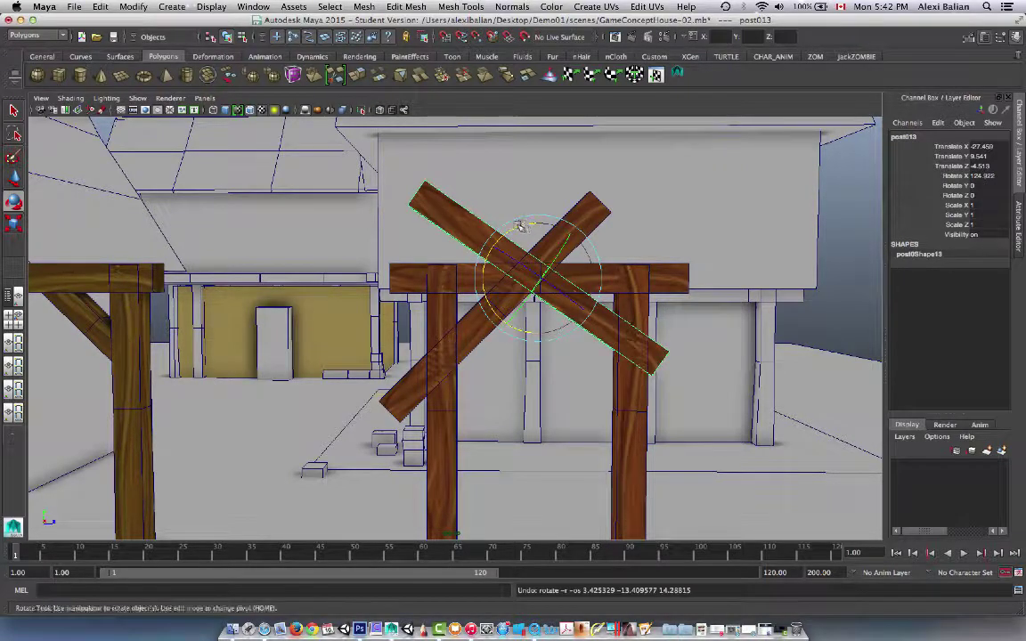
left_click_drag(519, 227, 523, 227)
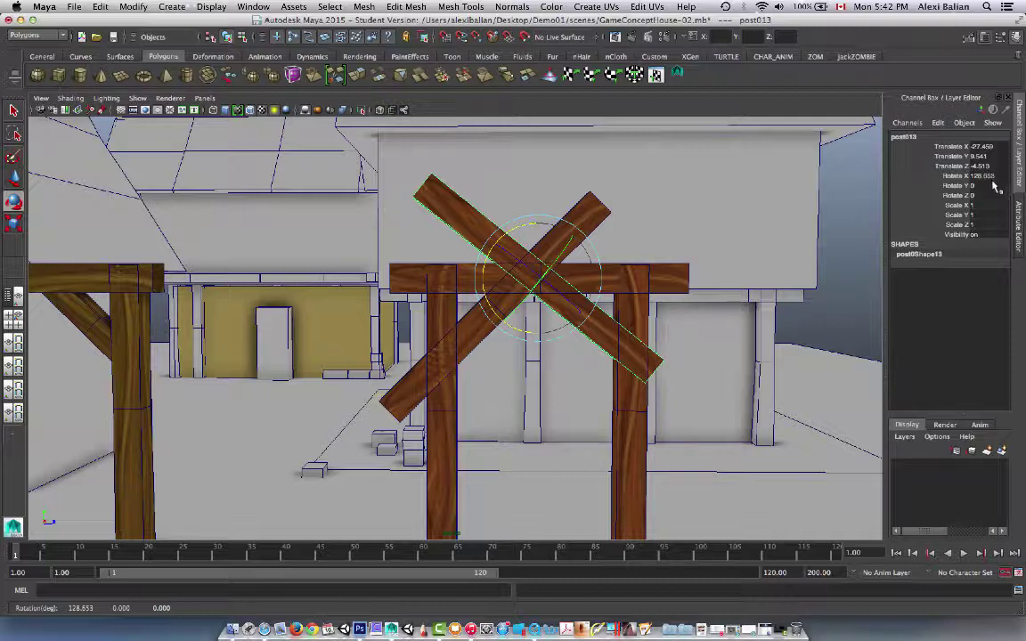
key("Delete")
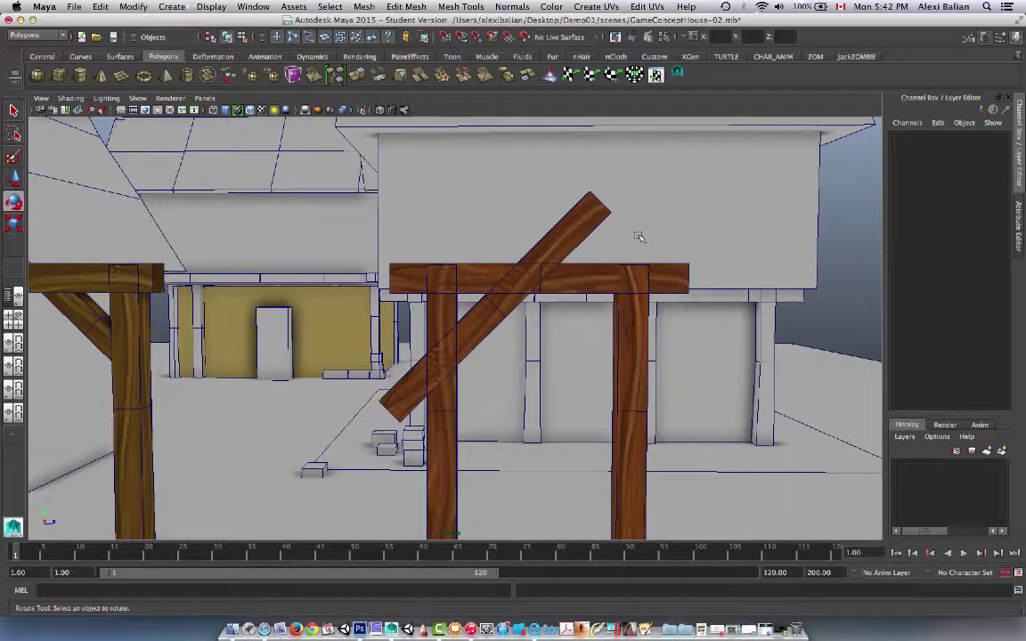
left_click(579, 236)
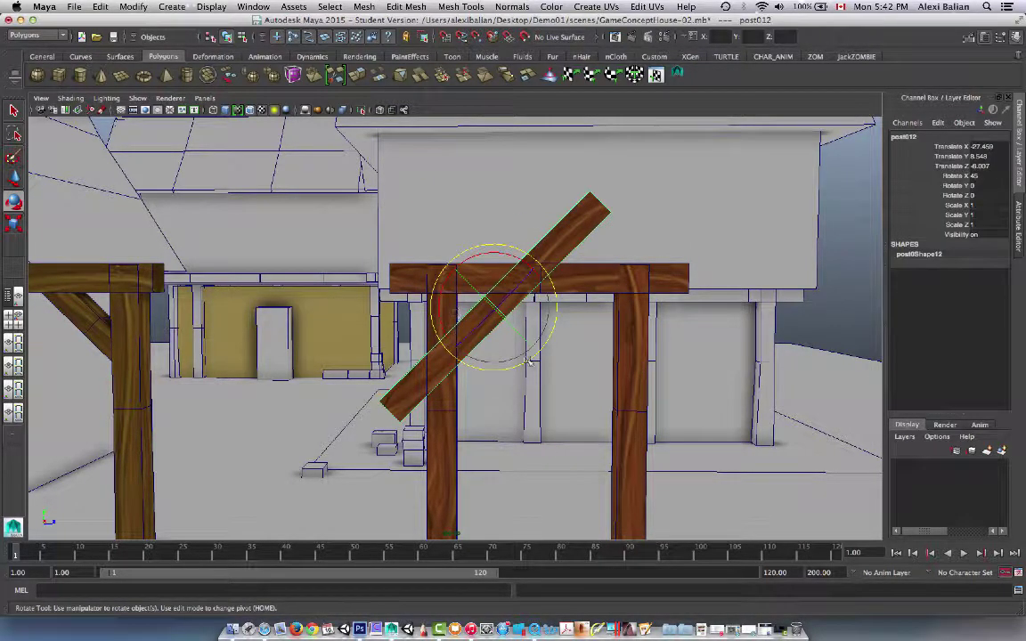
left_click(588, 281)
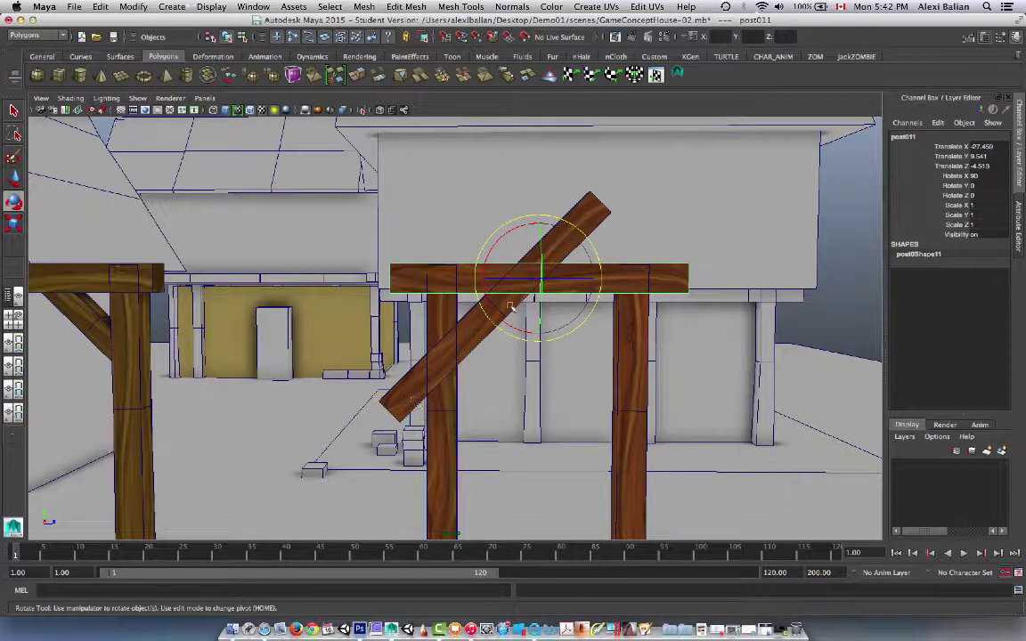
Duplicate the second upright of the new archway and raise the copy to about 8.06 in Y.
left_click_drag(488, 356, 488, 339, "alt")
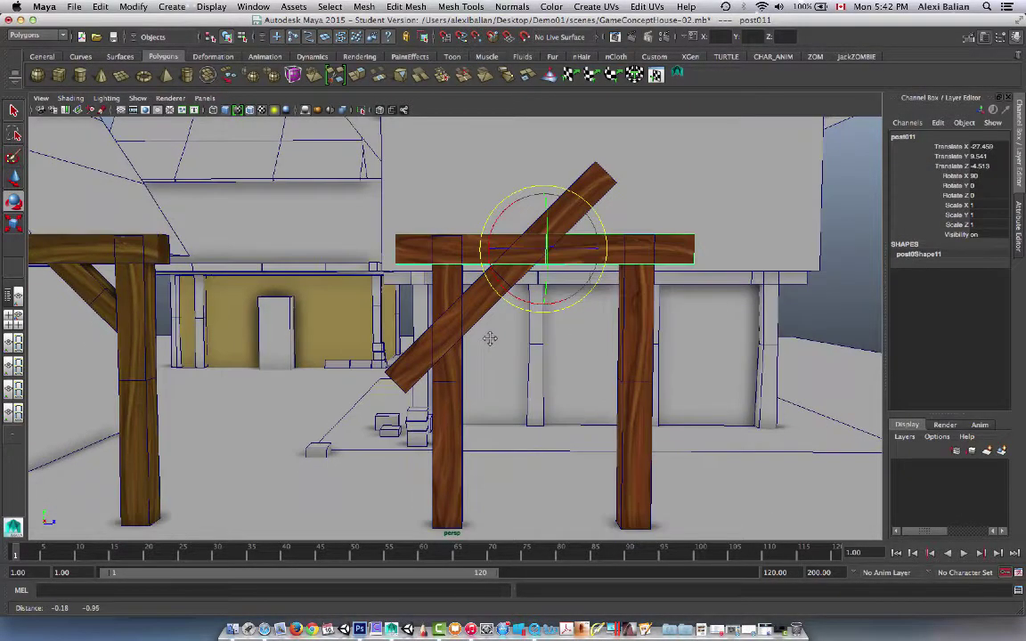
left_click(647, 343)
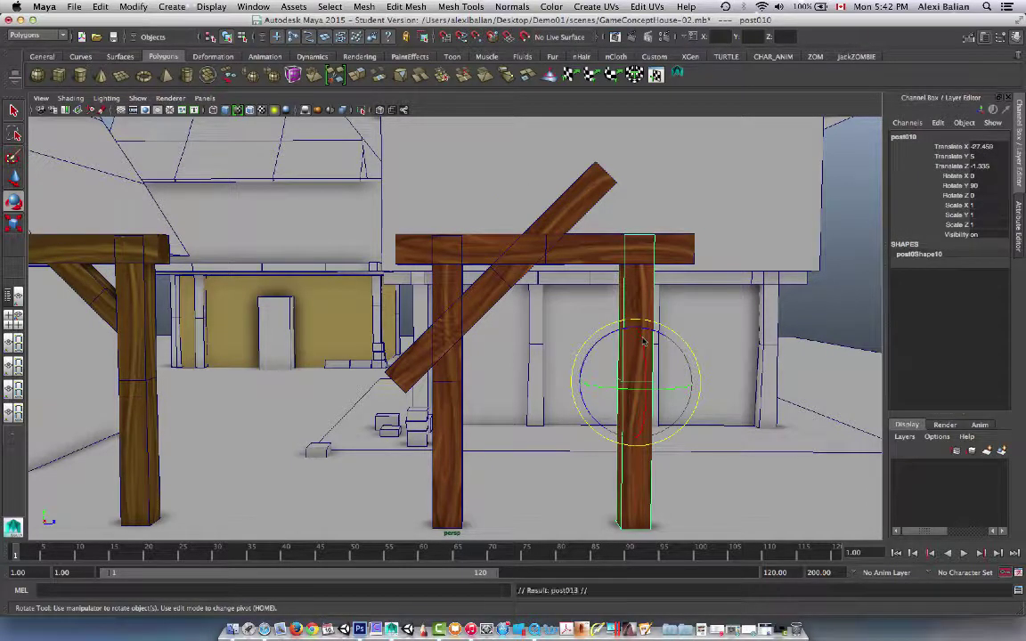
key("w")
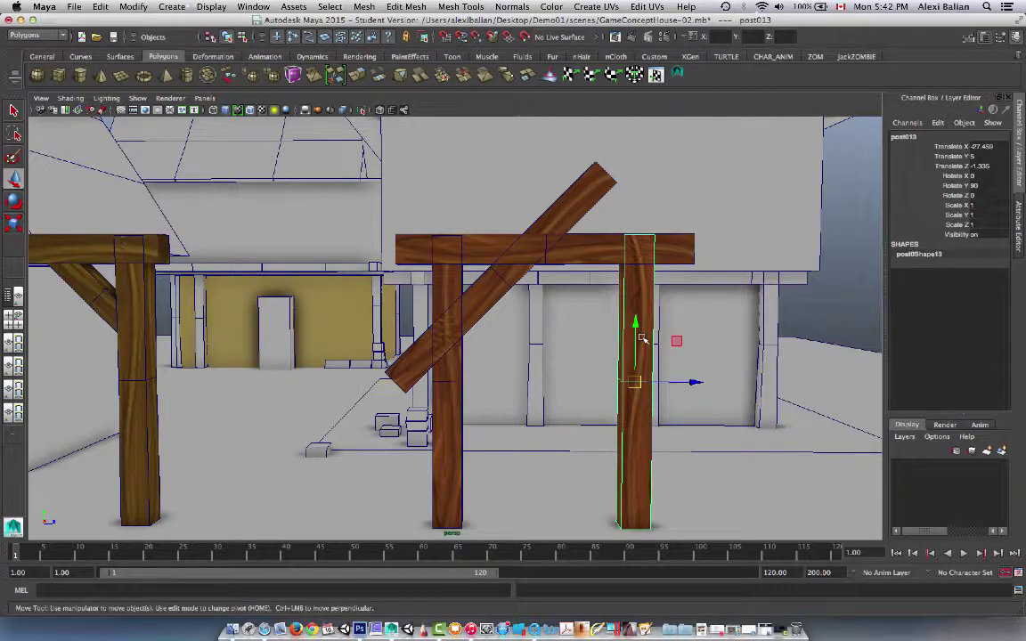
left_click_drag(635, 329, 628, 237)
Tilt the raised post copy into an opposite diagonal brace with Rotate Y at 45, and move it to about -2.66 in Z.
key("e")
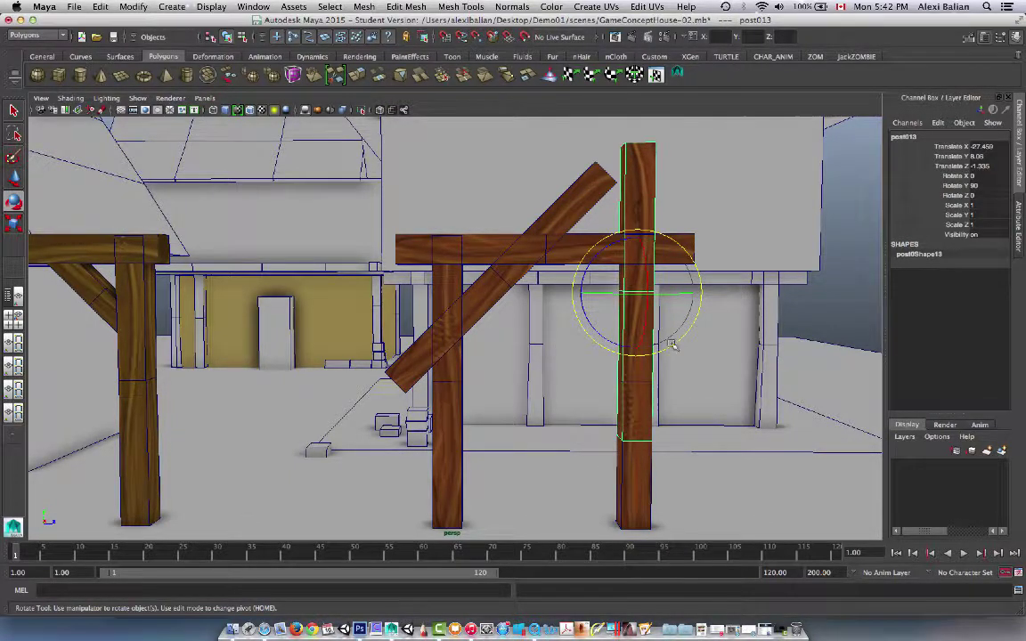
left_click_drag(596, 255, 575, 292)
double_click(983, 185)
type("45")
key("Return")
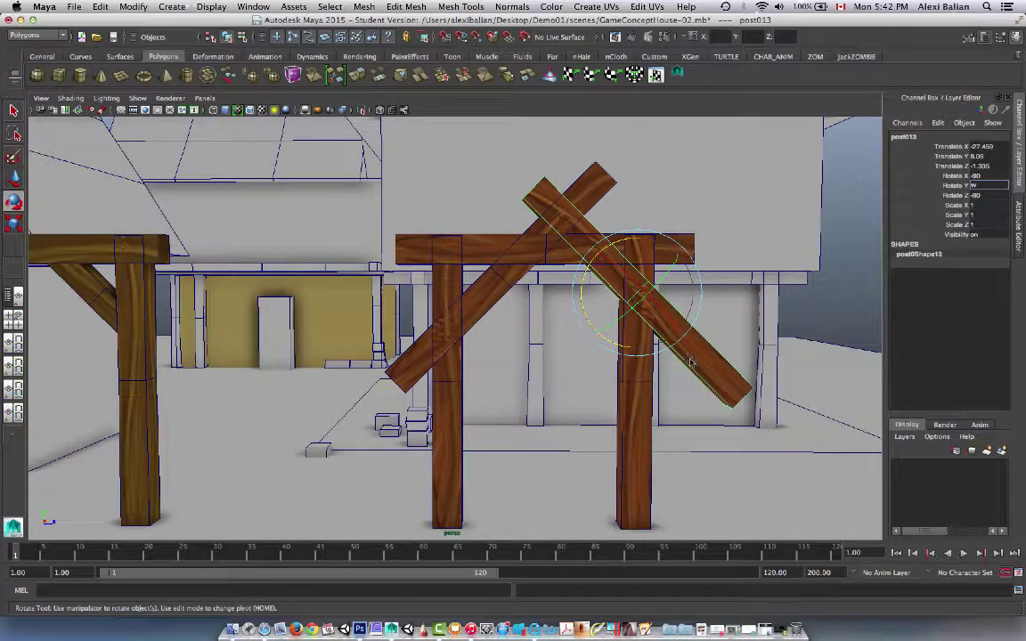
key("w")
left_click_drag(688, 292, 651, 304)
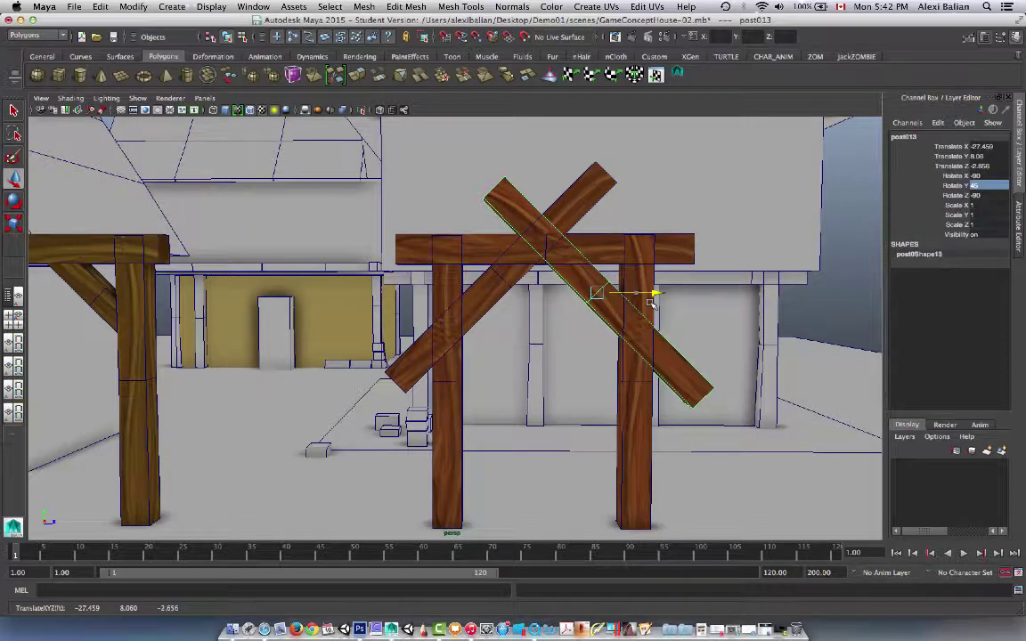
Scale the second diagonal brace uniformly, setting Scale X, Y and Z to 0.8.
scroll(668, 312, "up", 3)
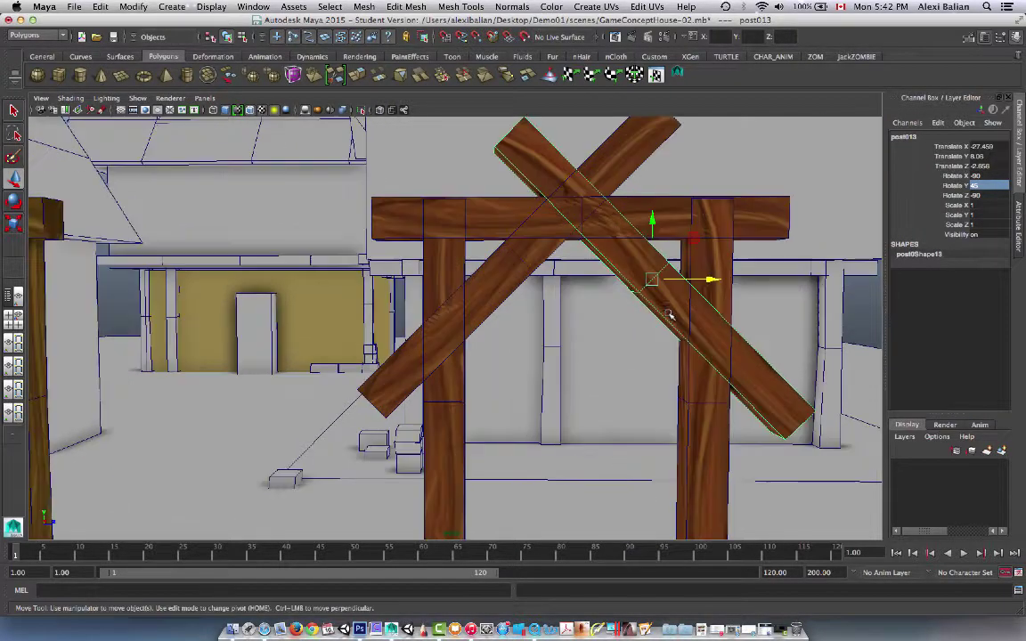
left_click_drag(629, 352, 620, 356, "alt")
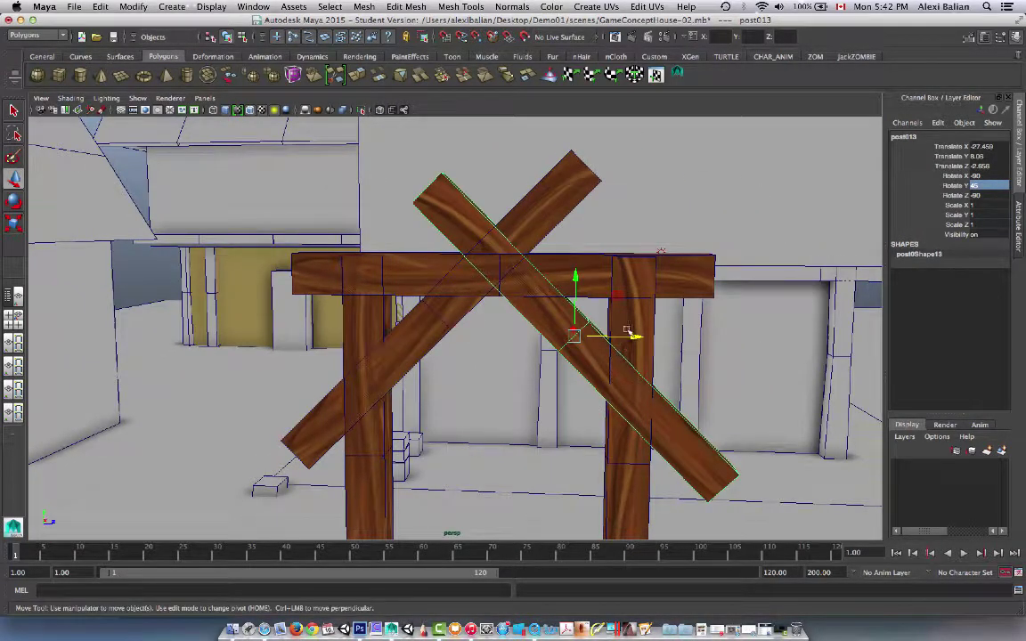
middle_click_drag(541, 267, 617, 230, "alt")
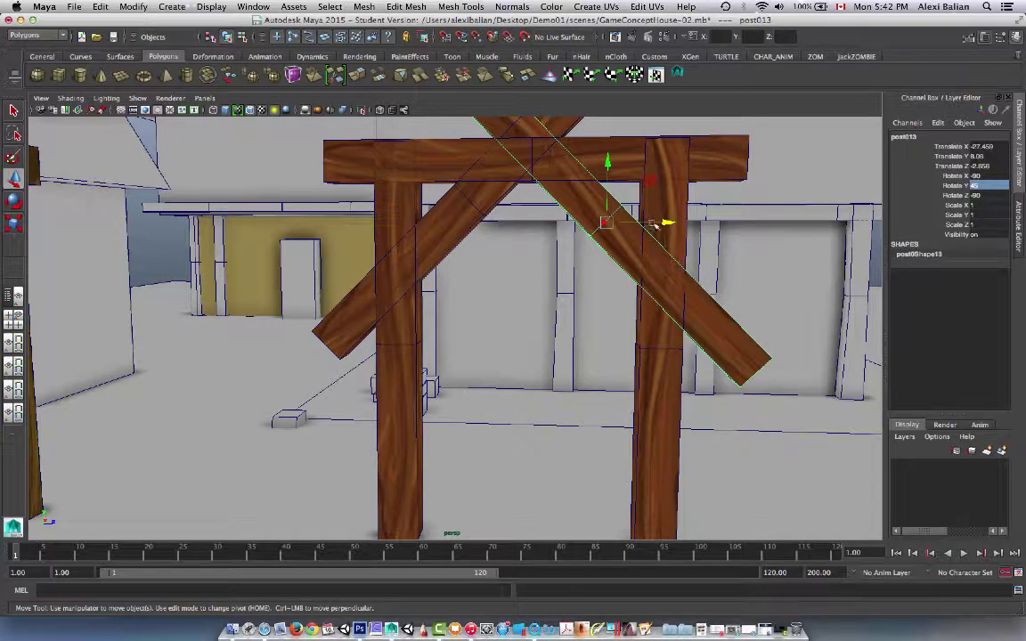
right_click_drag(642, 225, 570, 233, "alt")
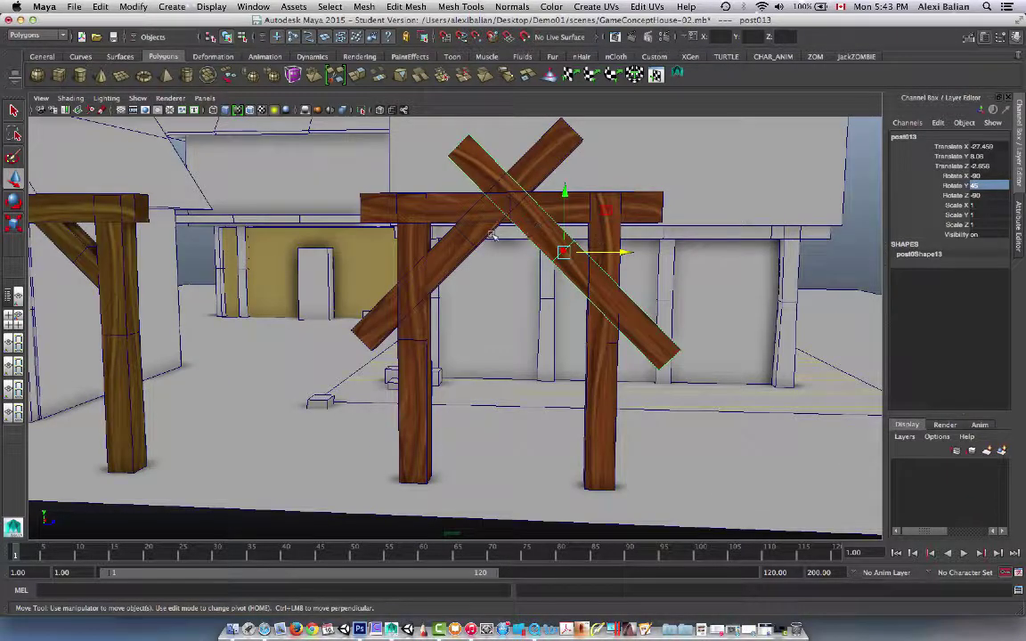
key("r")
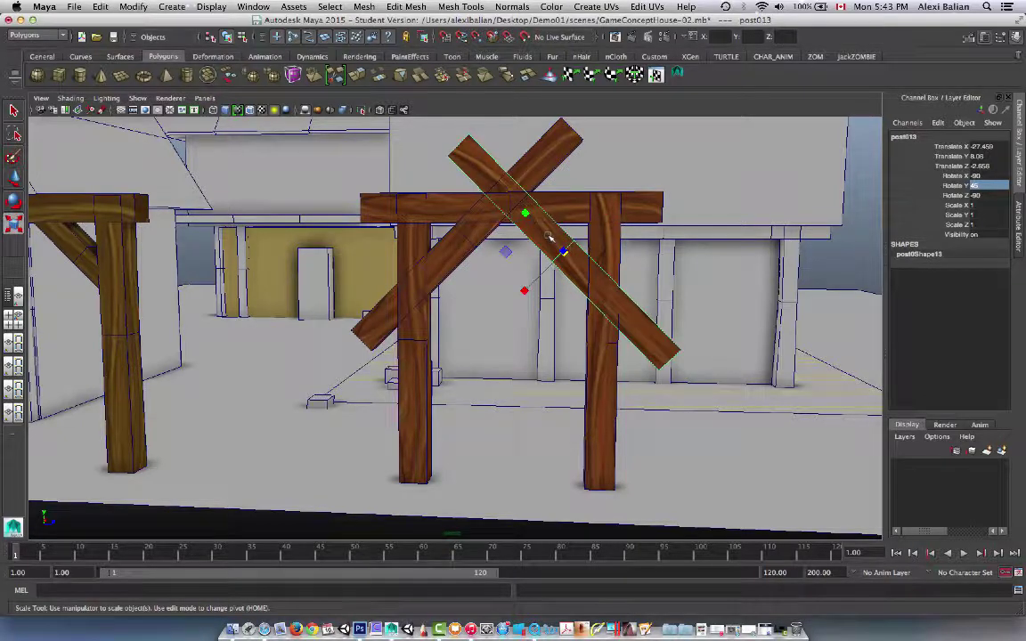
left_click_drag(549, 258, 573, 313, "alt")
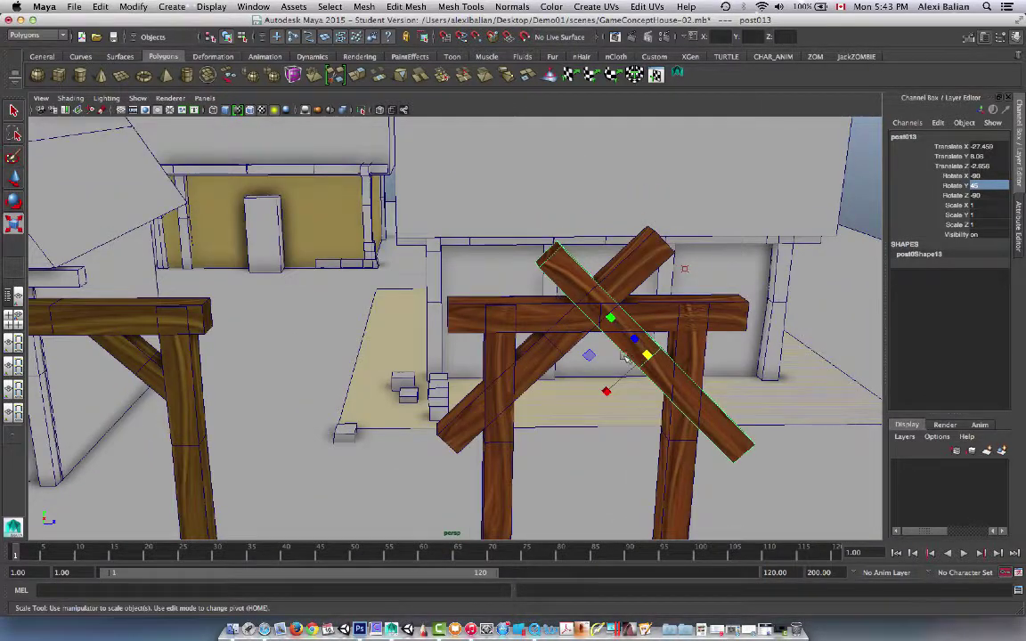
left_click_drag(623, 358, 643, 360, "alt")
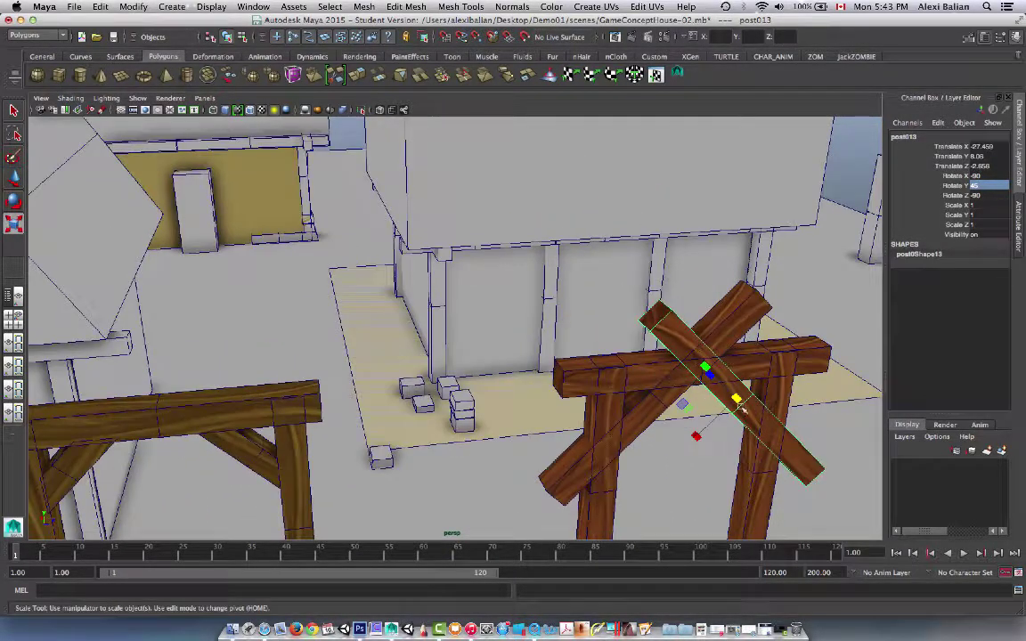
left_click_drag(743, 407, 712, 381)
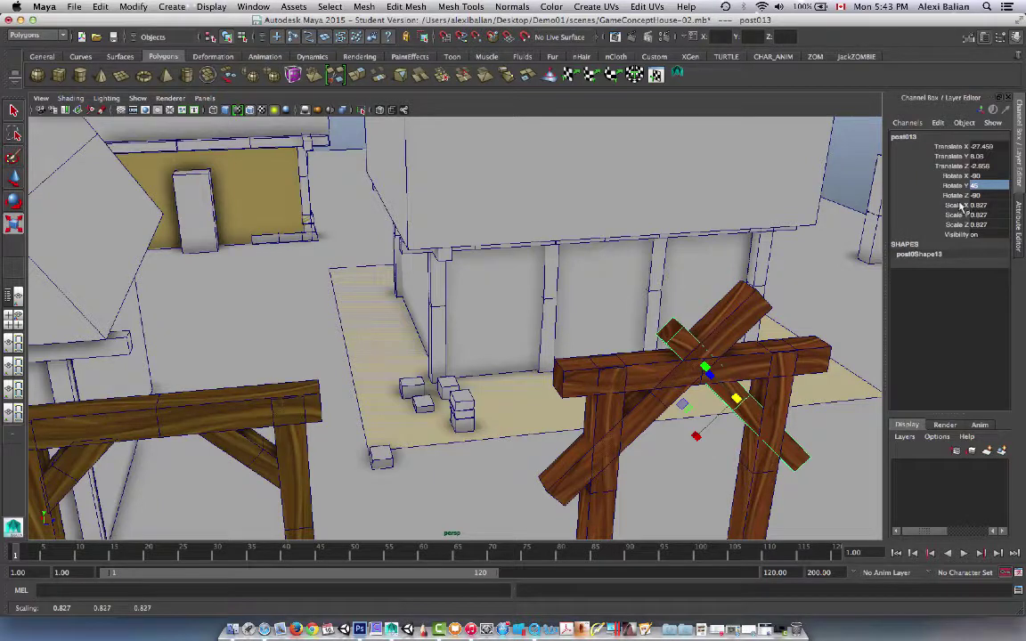
left_click_drag(962, 206, 979, 224)
type("0.8")
key("Return")
Scale the first diagonal brace uniformly, setting its Scale X, Y and Z to 0.78.
left_click(626, 426)
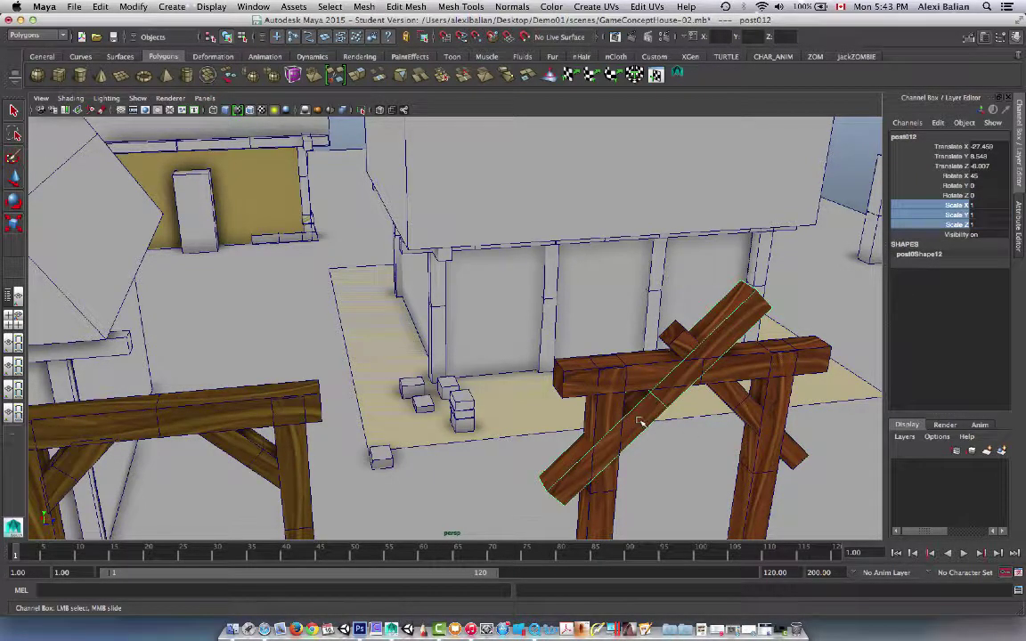
key("r")
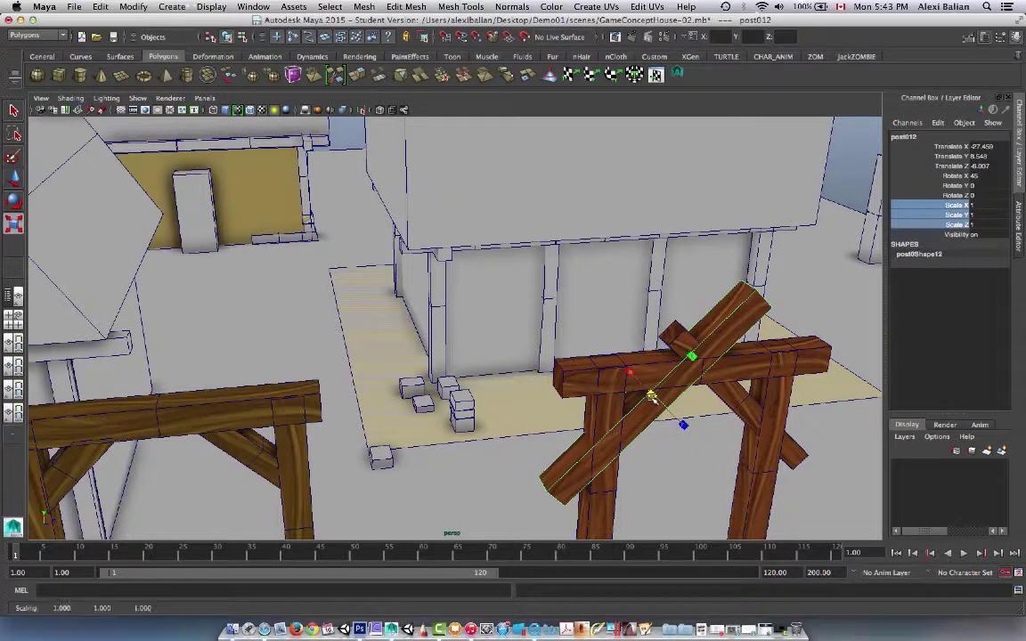
left_click_drag(651, 398, 834, 284)
left_click_drag(977, 206, 983, 224)
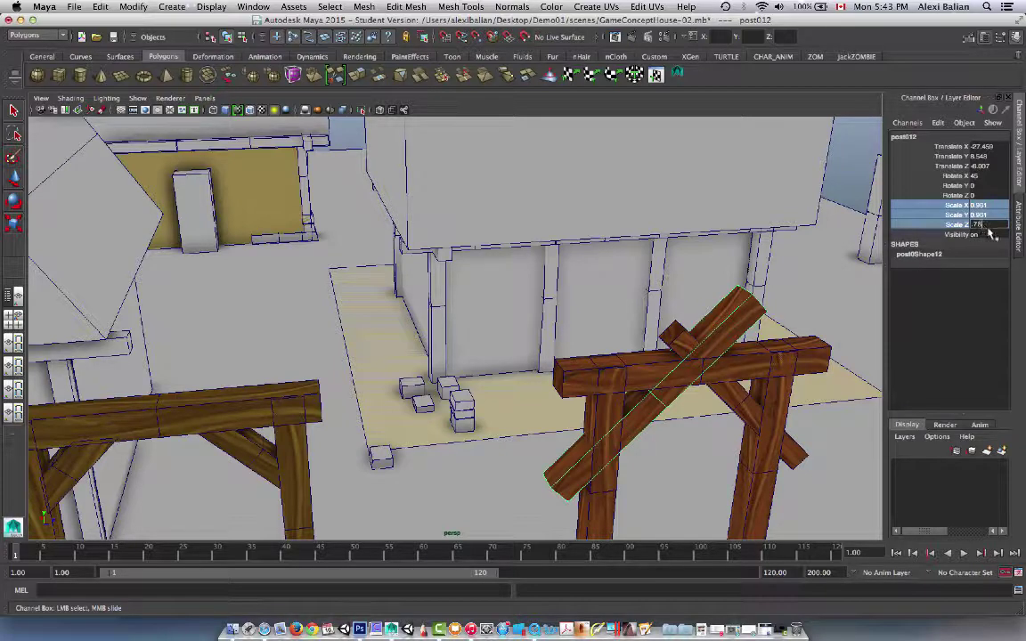
type(".78")
key("Return")
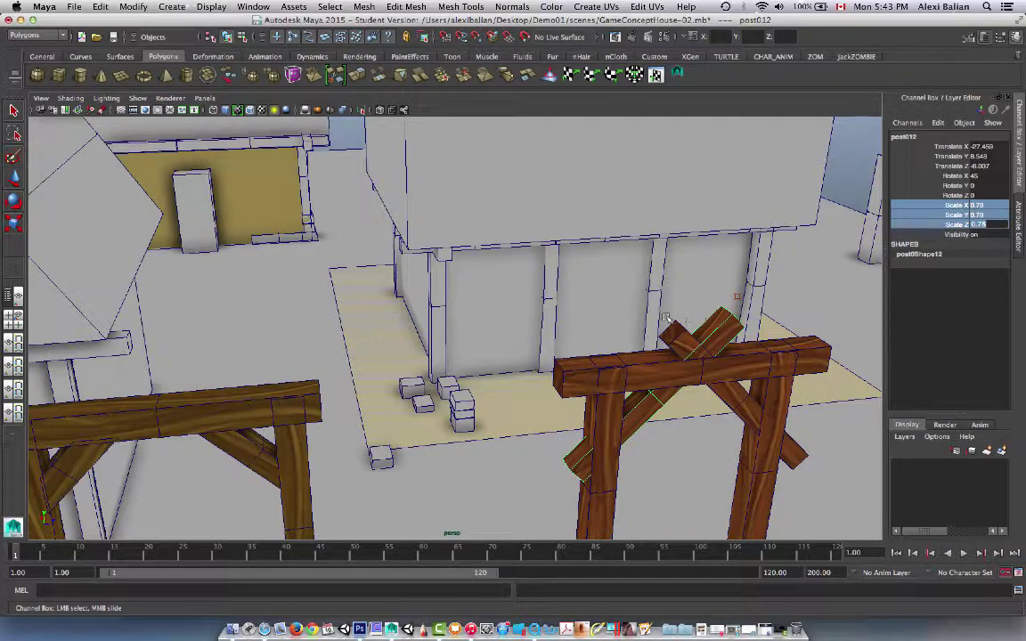
Shift the first diagonal brace slightly outward in negative Z and lower it a little in Y.
left_click_drag(666, 317, 638, 293, "alt")
middle_click_drag(540, 229, 557, 267, "alt")
right_click_drag(557, 267, 555, 269, "alt")
key("w")
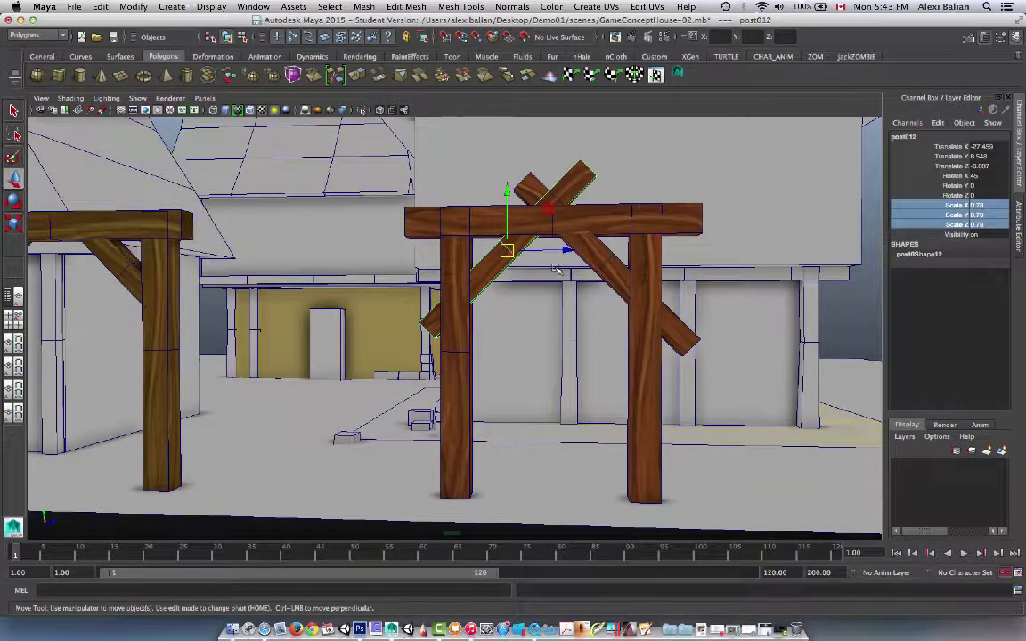
left_click_drag(558, 250, 545, 249)
left_click_drag(494, 190, 495, 198)
Raise the second diagonal brace to 8.33 in Translate Y so it meets the beam and upright, keeping it selected.
left_click(604, 262)
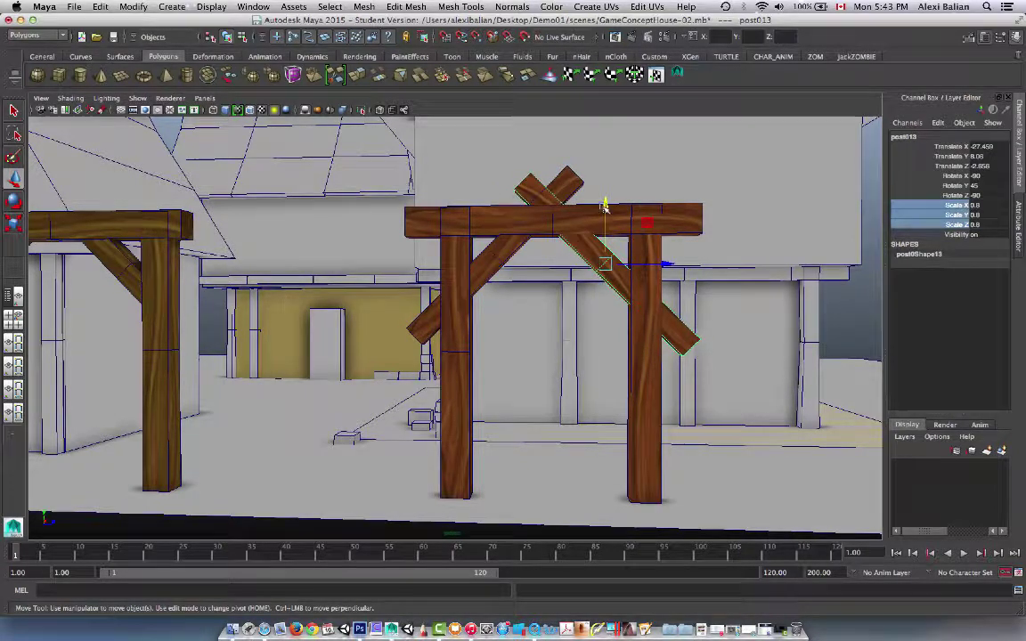
left_click(603, 215)
left_click(599, 258)
left_click_drag(604, 218, 606, 202)
scroll(580, 239, "up", 3)
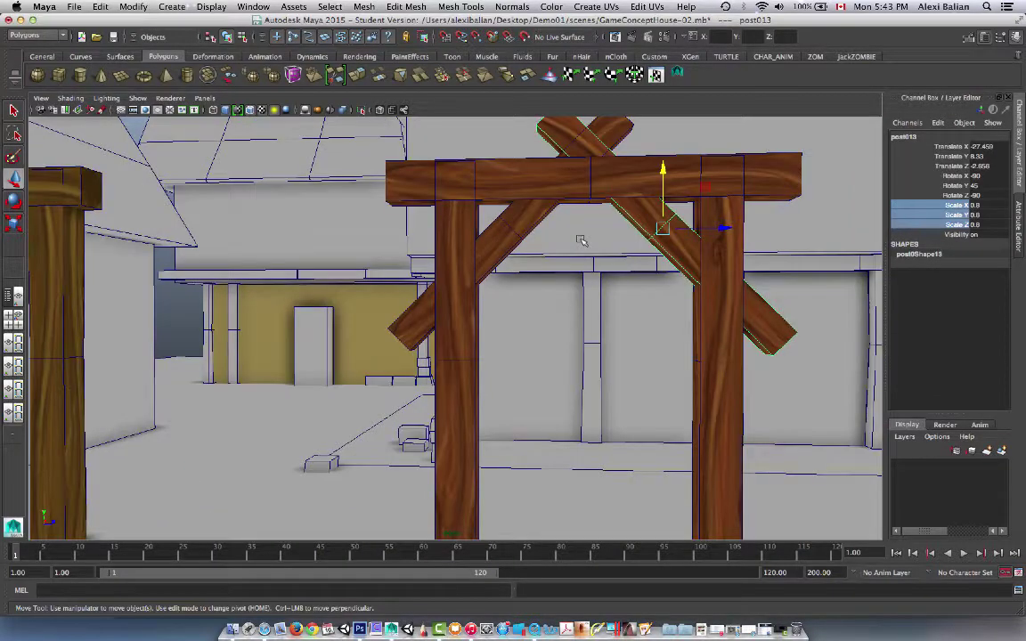
middle_click_drag(582, 240, 547, 245, "alt")
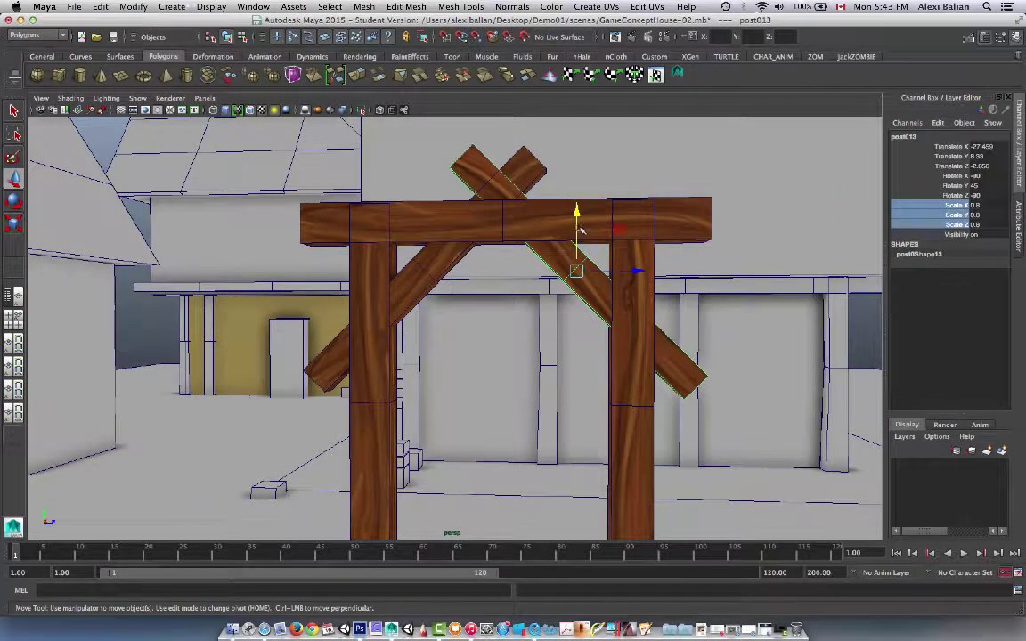
left_click(578, 221)
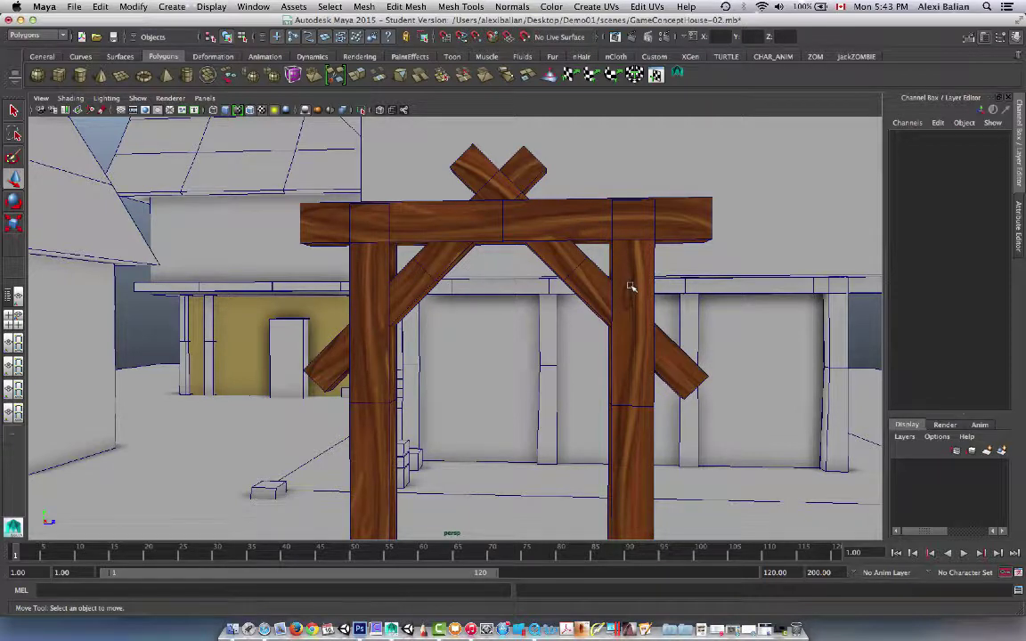
left_click(586, 277)
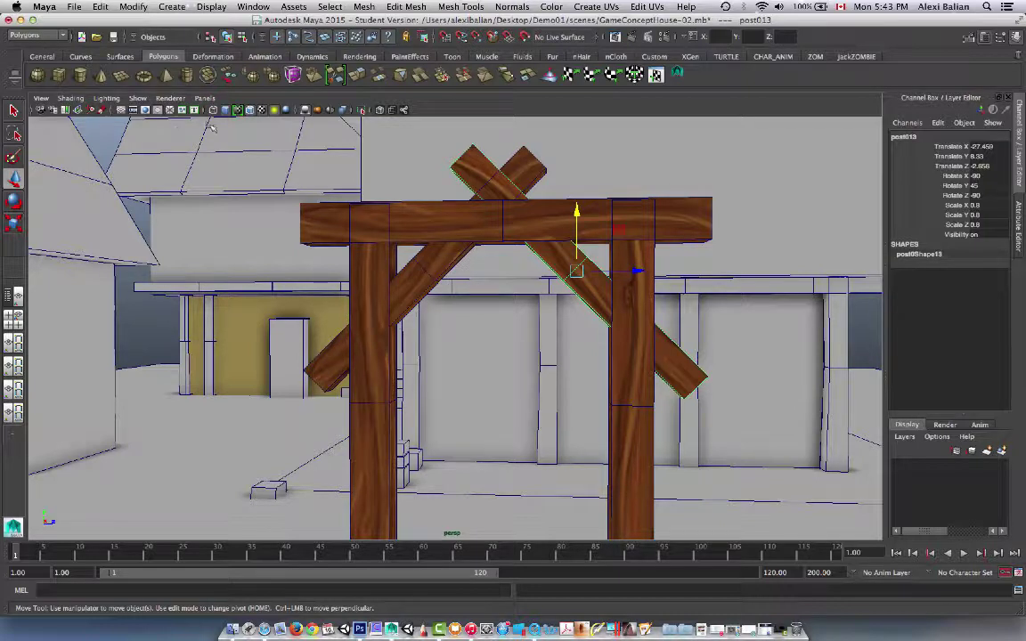
Try interactive Cut Faces cuts across the second diagonal brace at the beam's edges in the perspective view, undoing each cut.
double_click(424, 76)
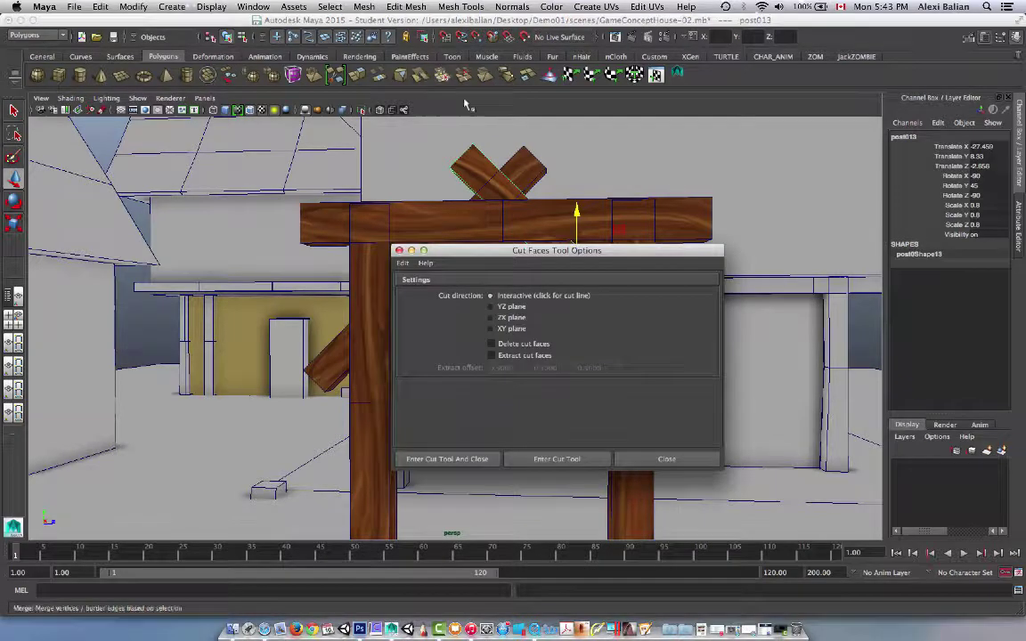
left_click_drag(495, 248, 729, 61)
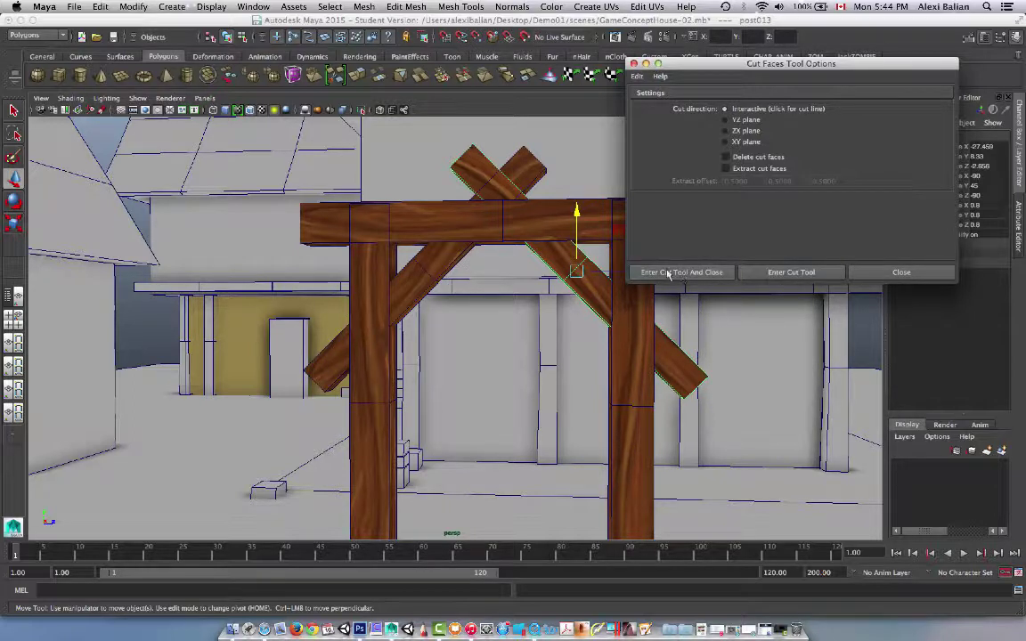
left_click(791, 272)
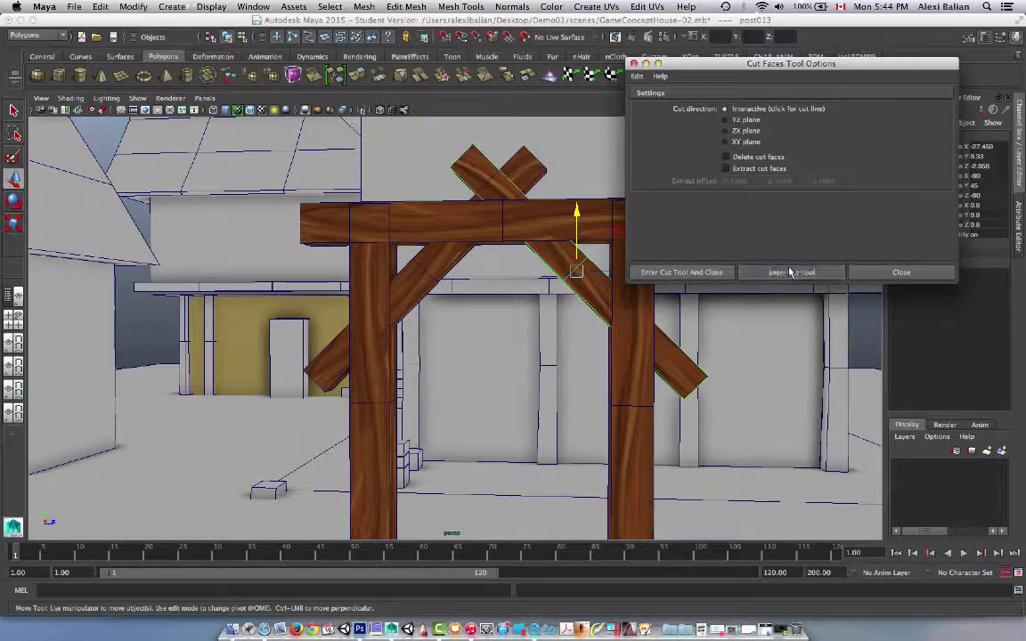
left_click(532, 248)
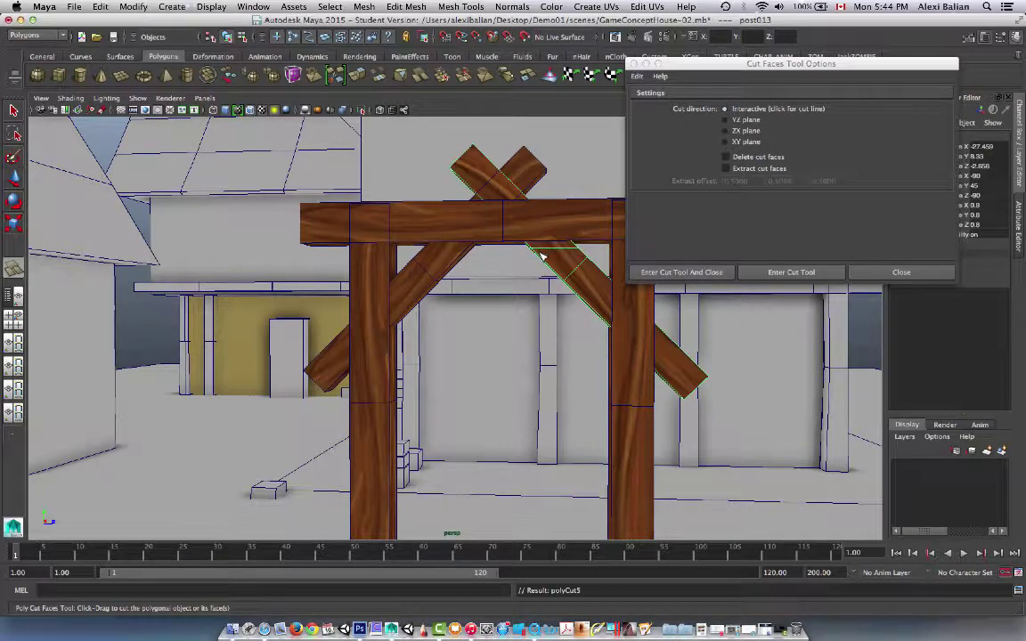
key("ctrl+z")
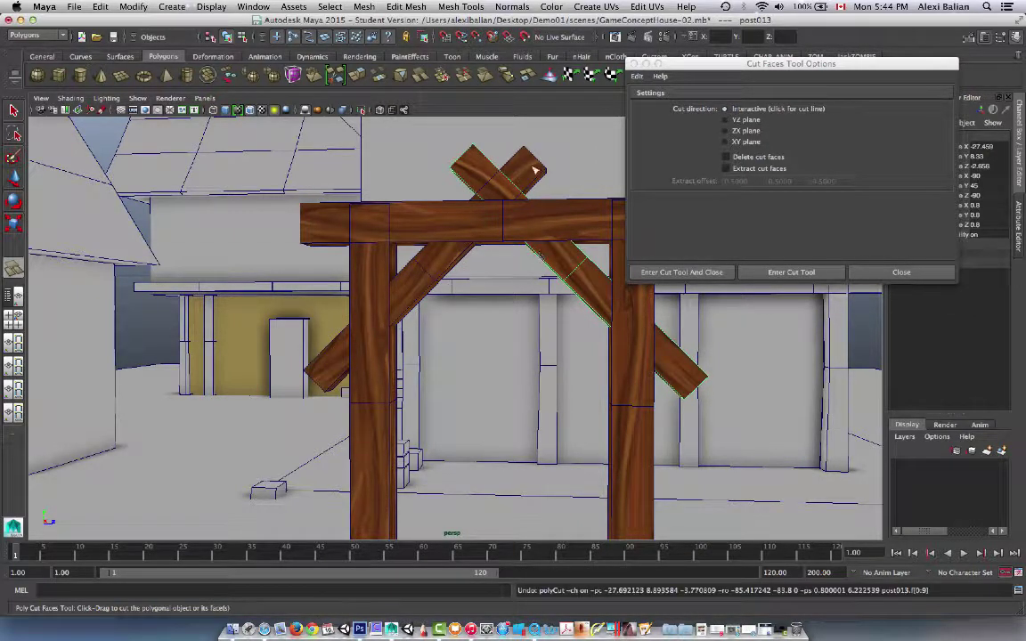
mouse_move(527, 200)
left_mouse_down()
mouse_move(481, 207)
mouse_move(539, 258)
mouse_move(481, 238)
mouse_move(470, 200)
left_mouse_up()
key("ctrl+z")
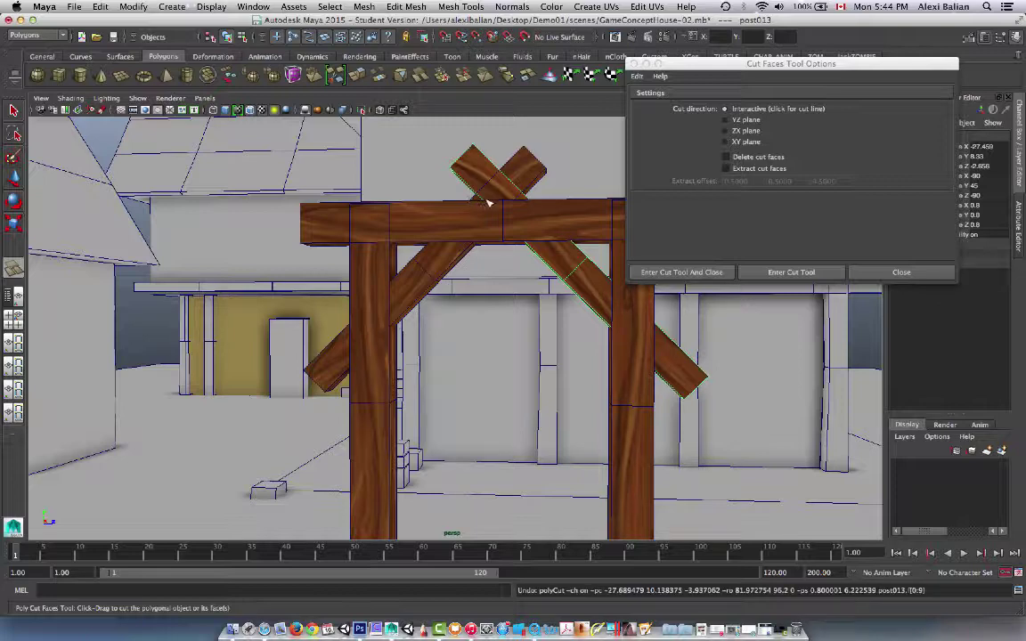
scroll(552, 291, "up", 3)
left_click_drag(570, 183, 485, 223, "alt")
left_click(899, 272)
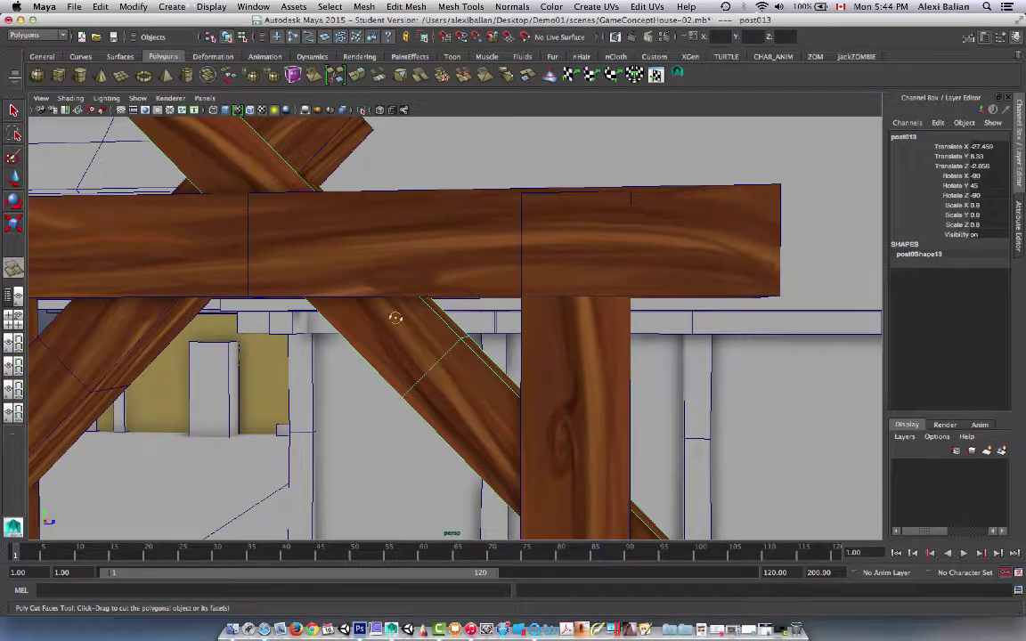
Switch to the orthographic left view with the second brace selected and frame the new archway closely.
left_click_drag(396, 316, 413, 338, "alt")
scroll(405, 316, "down", 5)
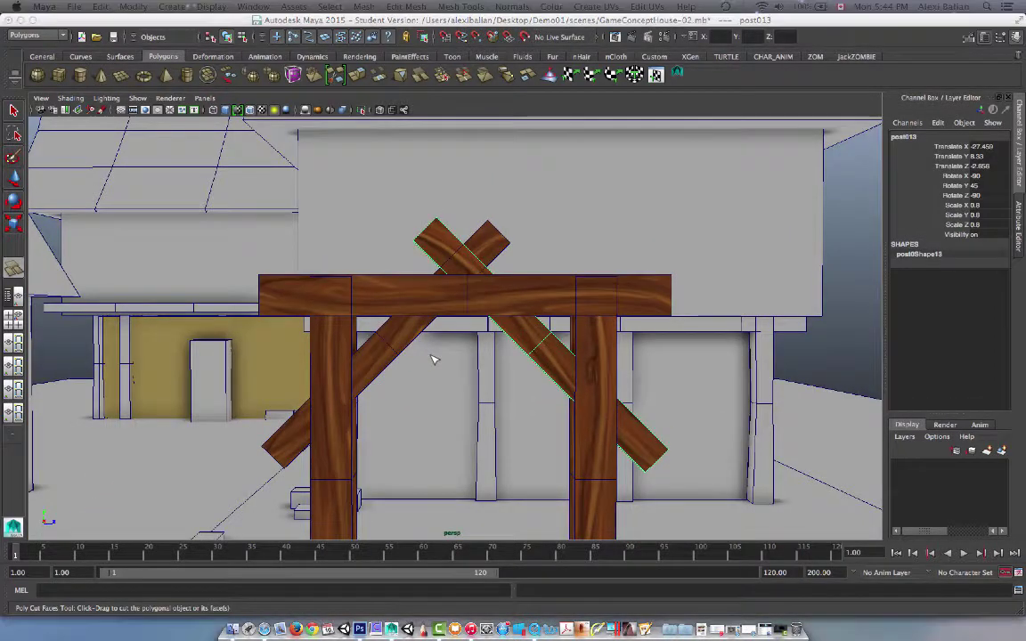
right_click(430, 351)
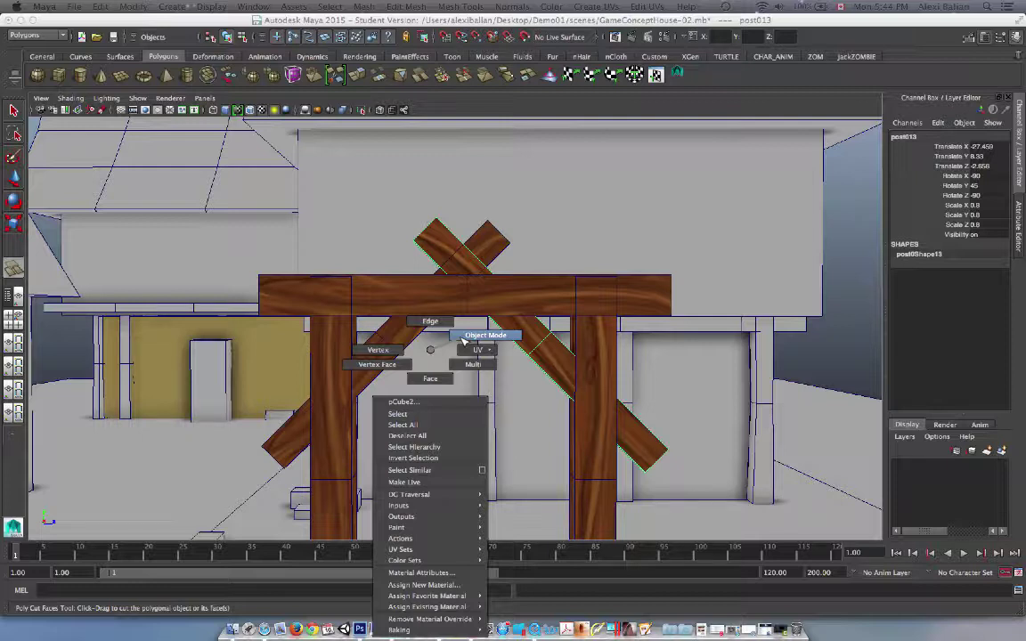
right_click_drag(462, 341, 376, 348)
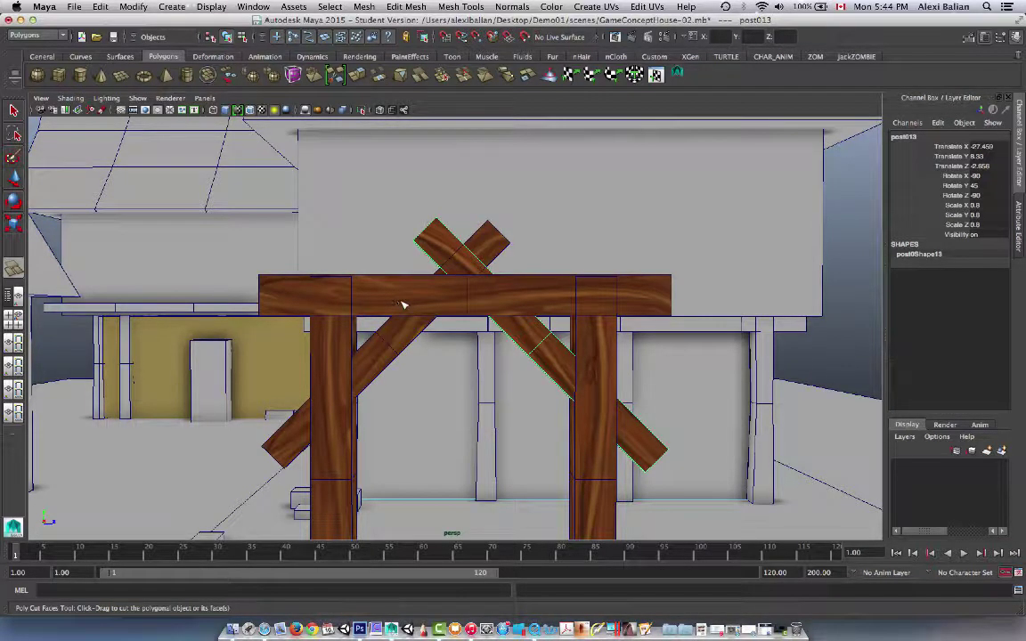
key("w")
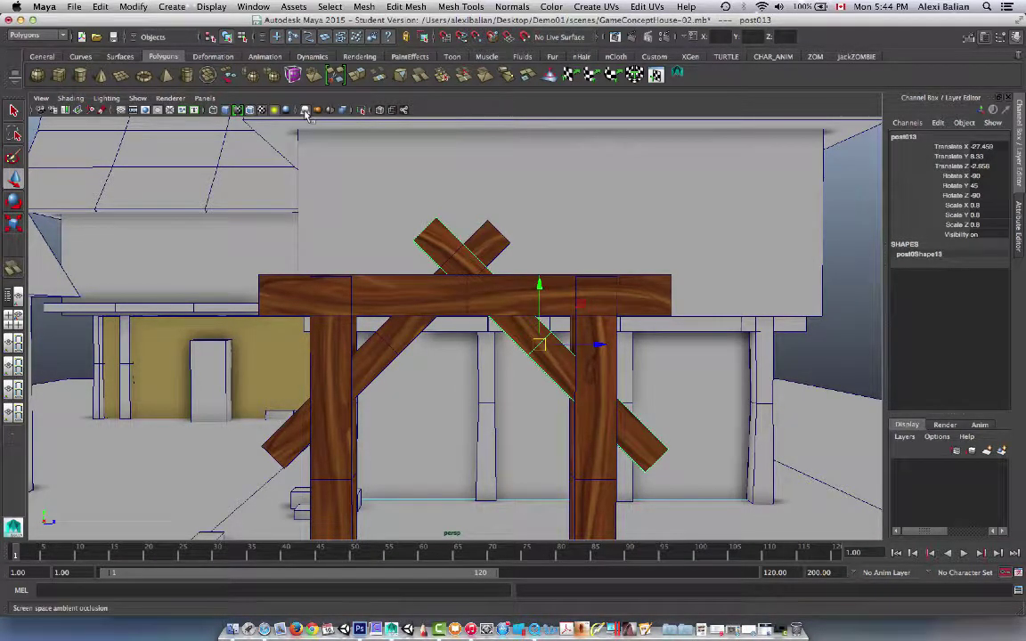
left_click(204, 98)
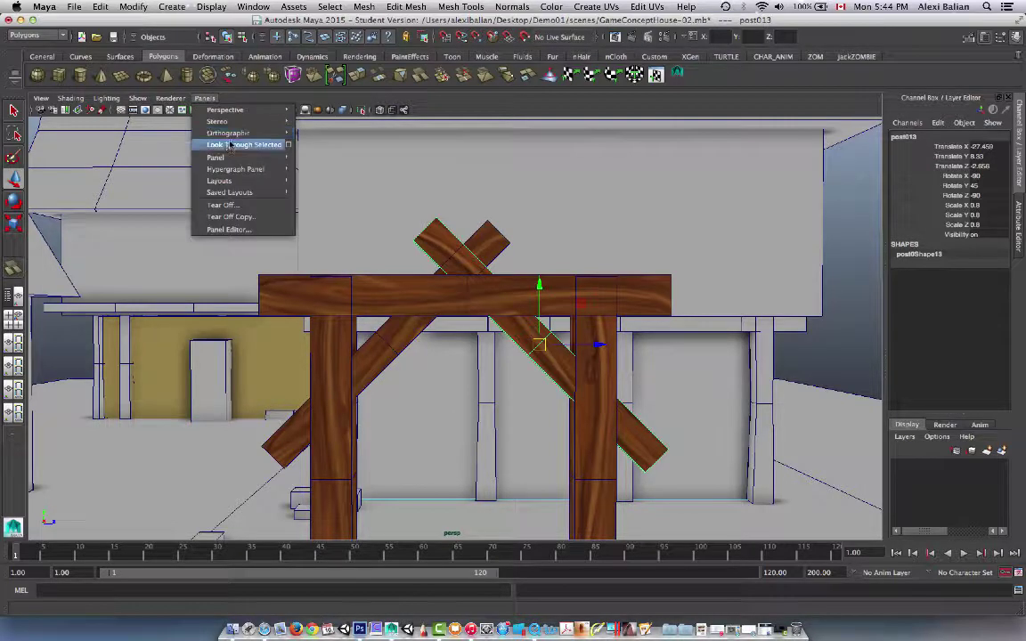
mouse_move(228, 132)
left_click(312, 133)
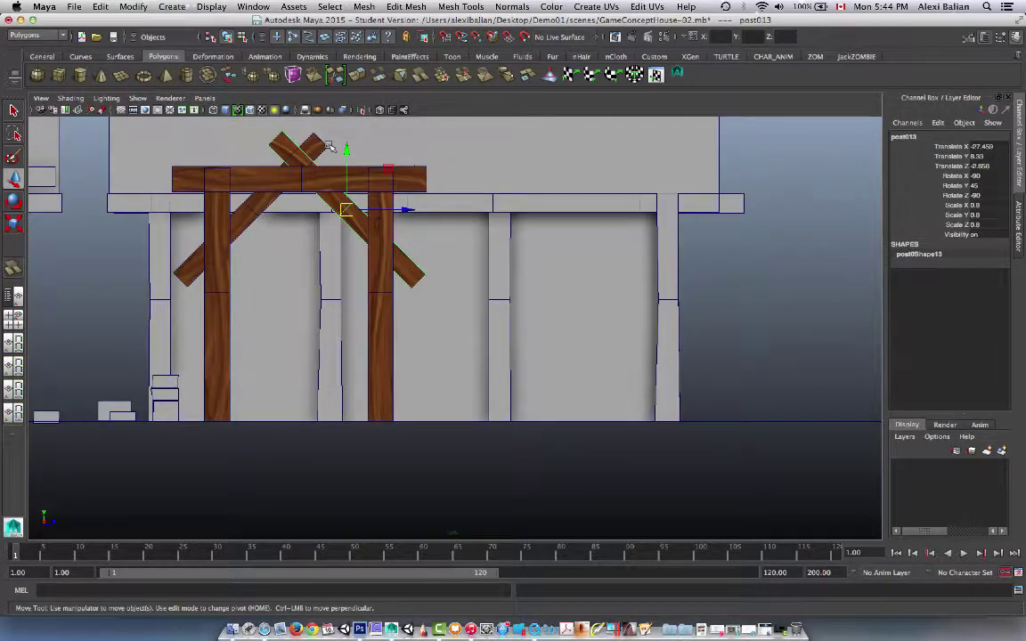
scroll(384, 254, "up", 2)
middle_click_drag(247, 234, 414, 282, "alt")
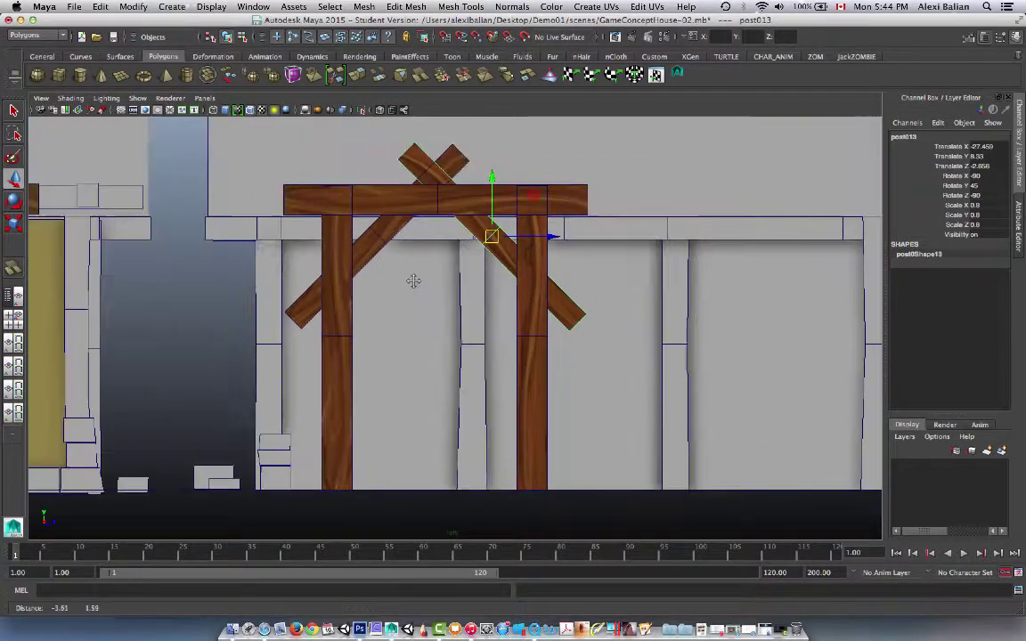
scroll(479, 243, "up", 3)
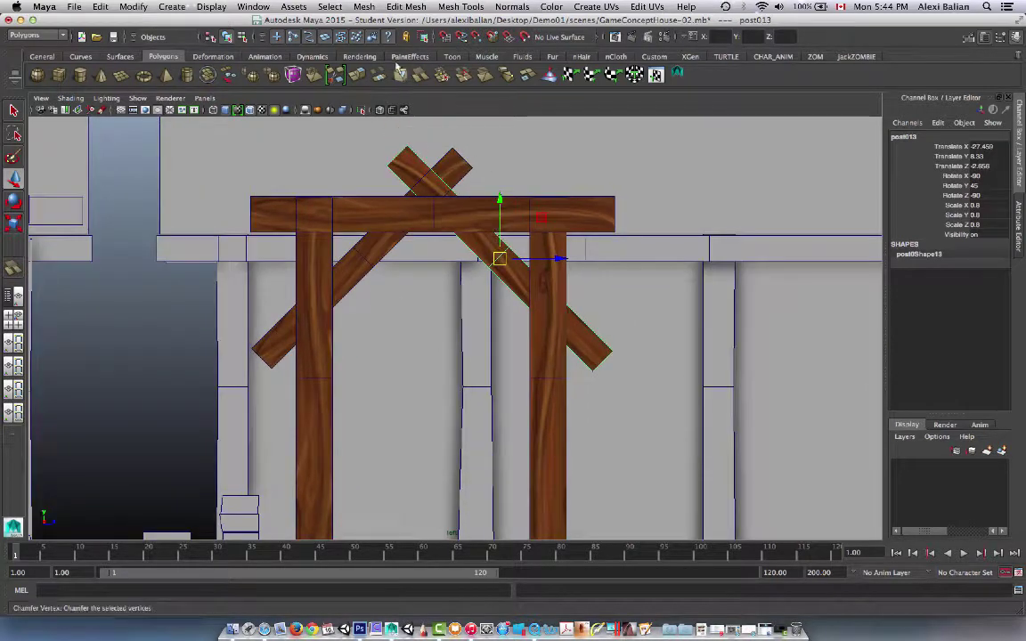
Cut the second brace's faces horizontally along the beam's underside and vertically along the adjoining upright's inner edge.
left_click(418, 76)
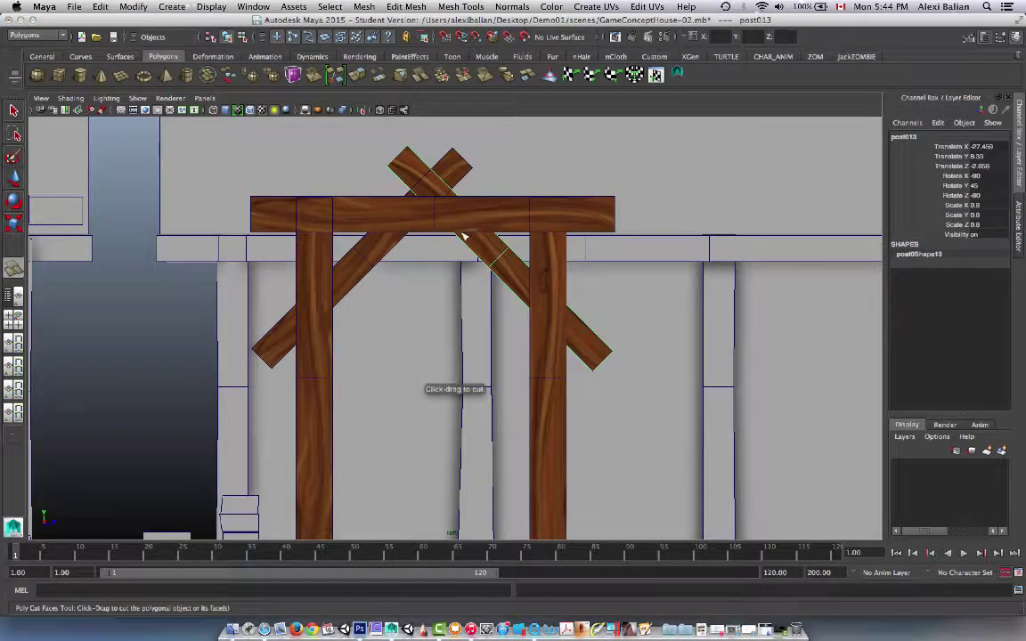
left_click_drag(459, 236, 479, 236)
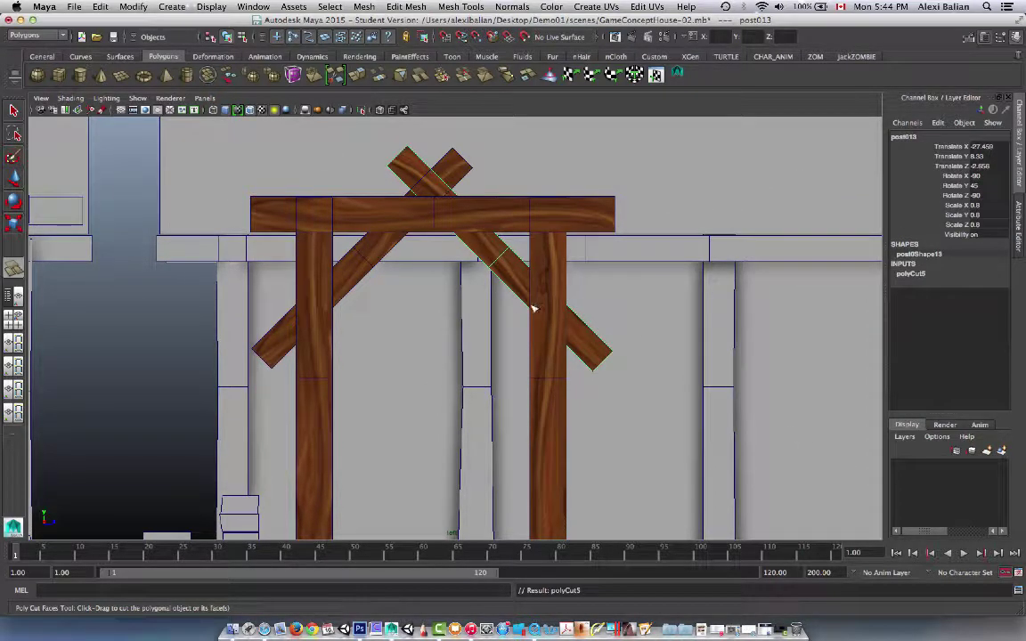
left_click_drag(531, 305, 531, 262)
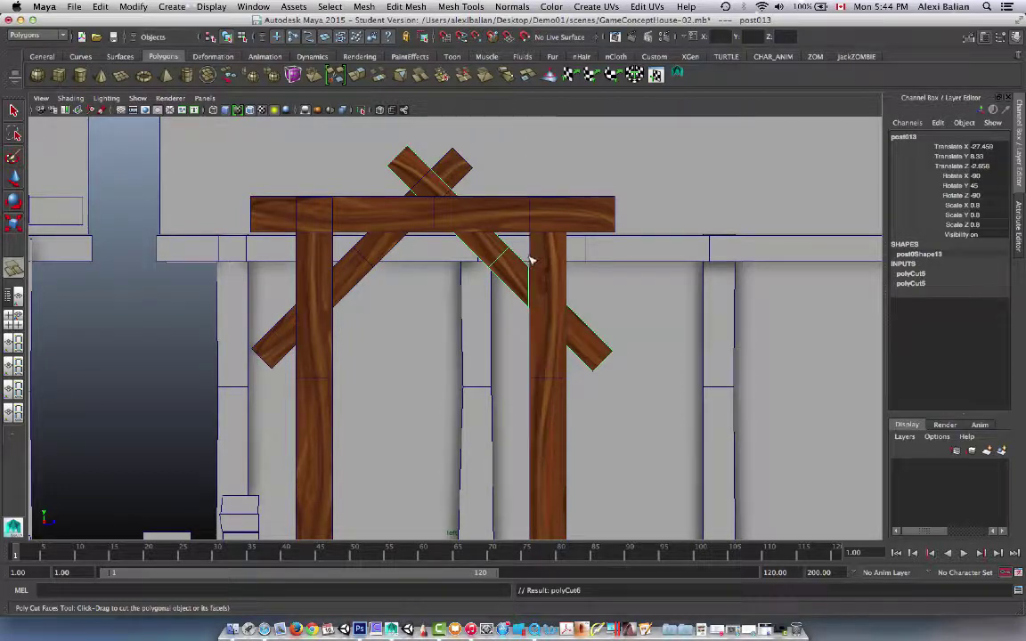
key("w")
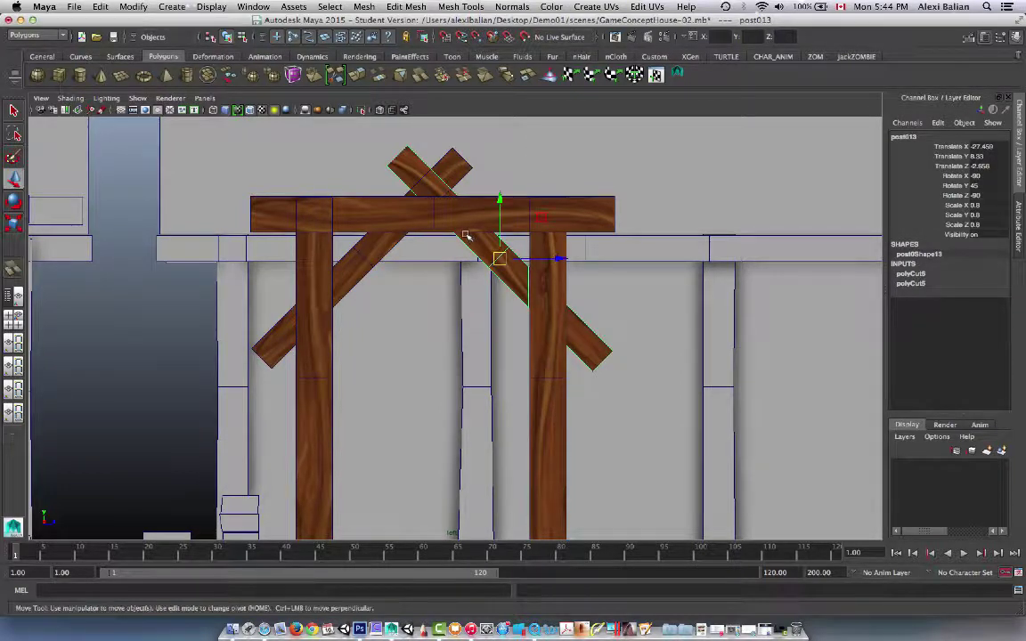
left_click_drag(499, 217, 499, 212)
key("ctrl+z")
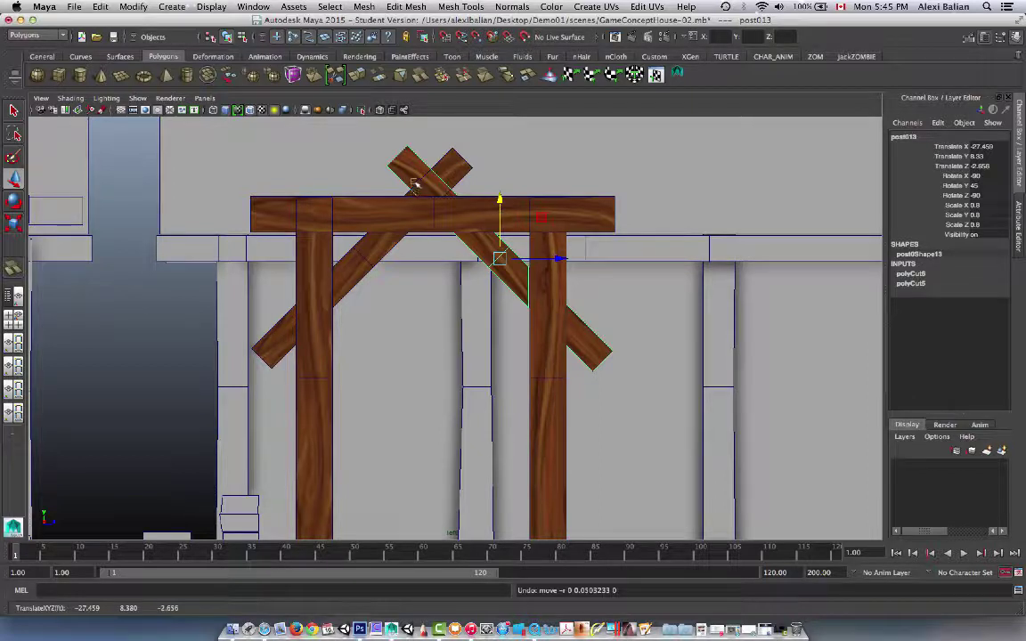
Delete the second brace's faces that extend above the beam and outside the adjoining upright.
right_click_drag(414, 178, 410, 201)
left_click_drag(356, 123, 447, 197)
key("Delete")
left_click_drag(674, 337, 548, 414)
key("Delete")
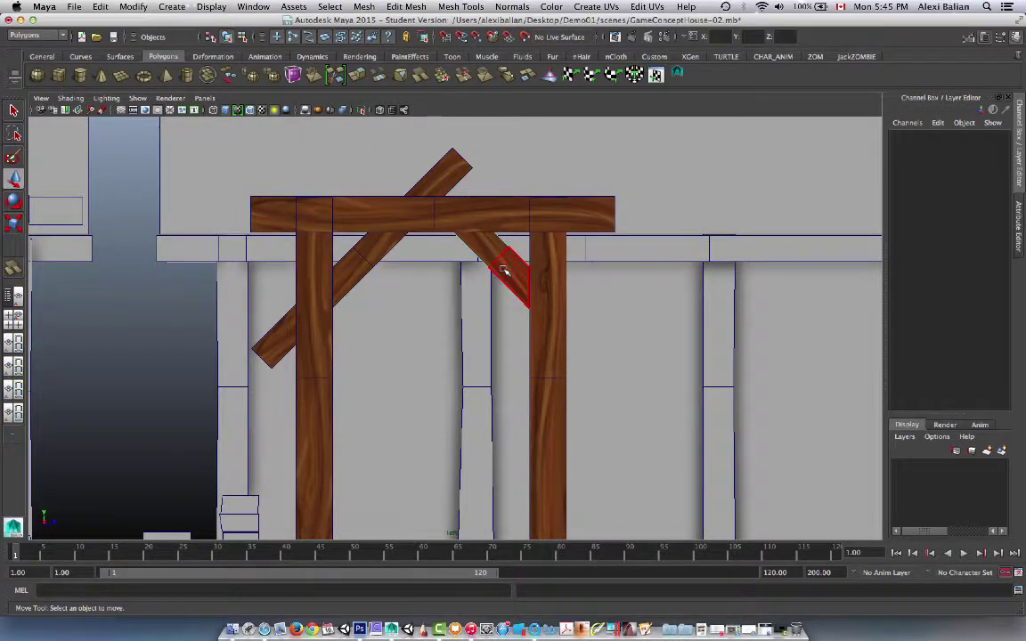
Return the trimmed second brace to object mode and move it against the upright, to -2.623 in Translate Z.
right_click(504, 268)
left_click(552, 255)
left_click(506, 266)
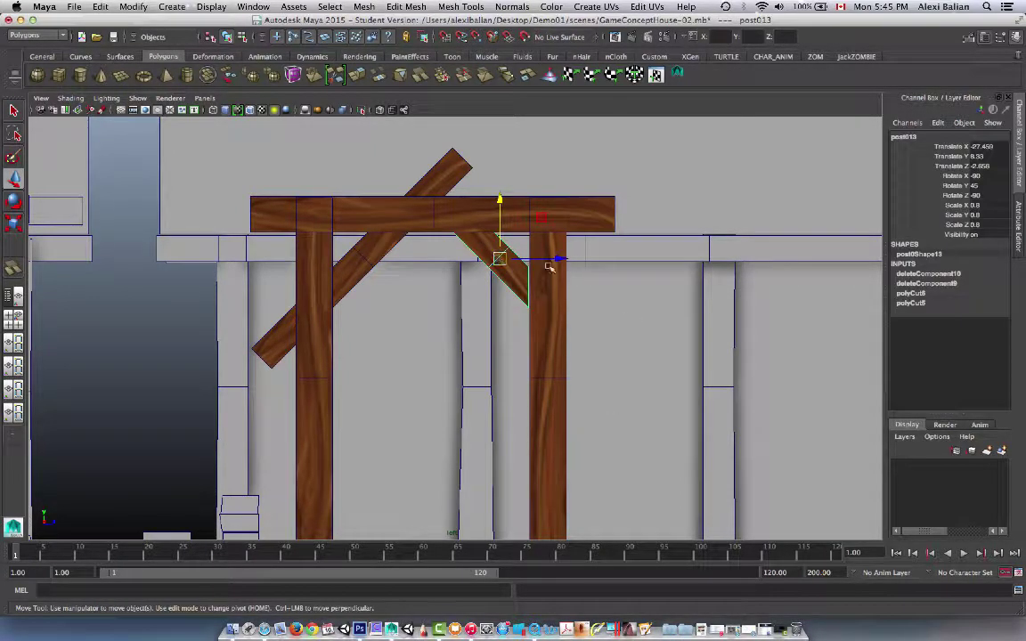
left_click_drag(558, 258, 560, 259)
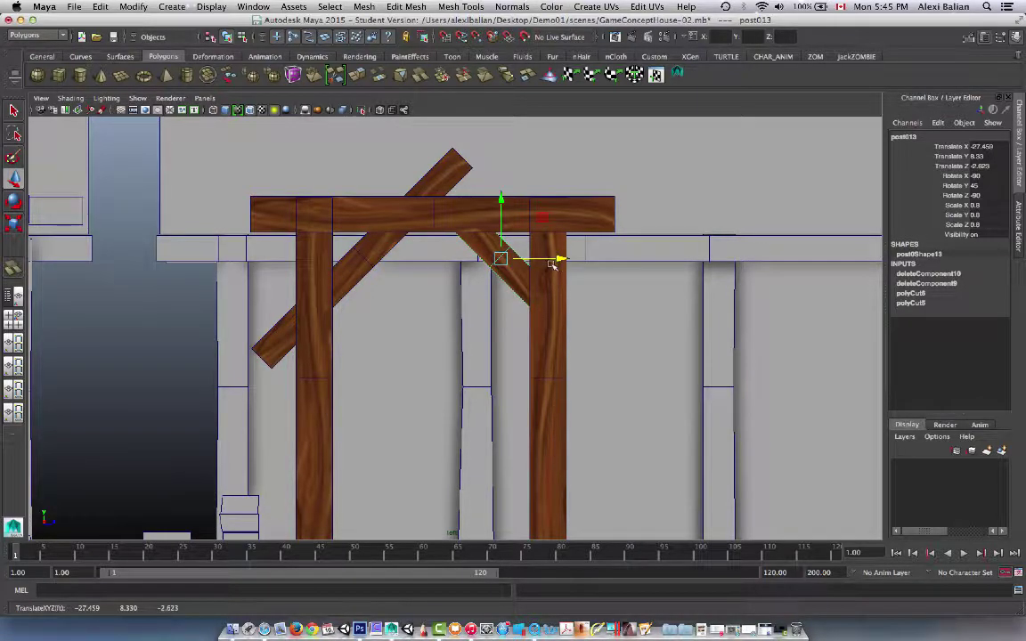
scroll(481, 268, "up", 4)
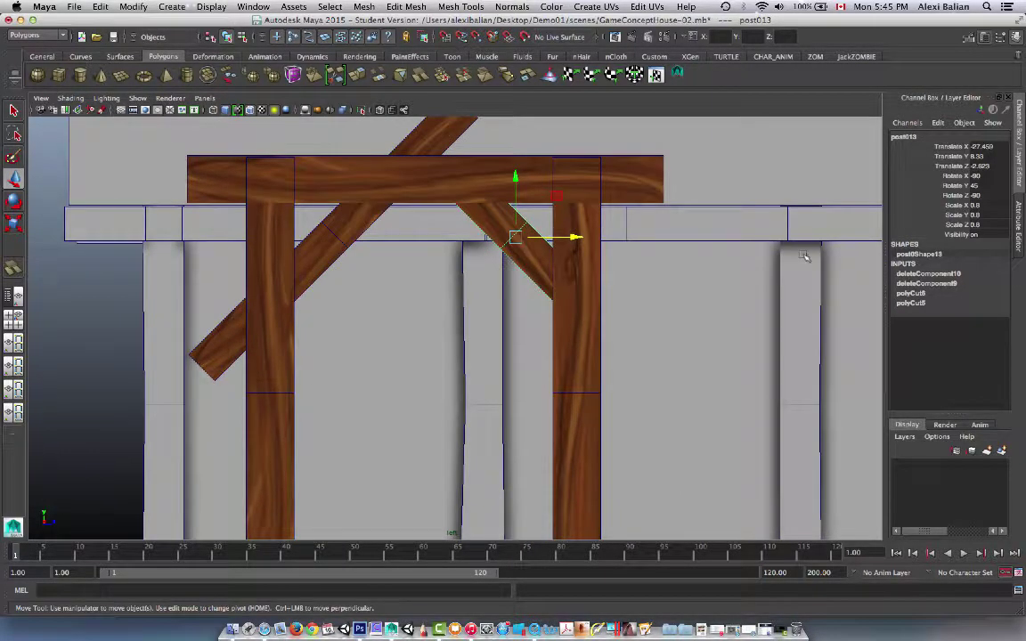
left_click(712, 277)
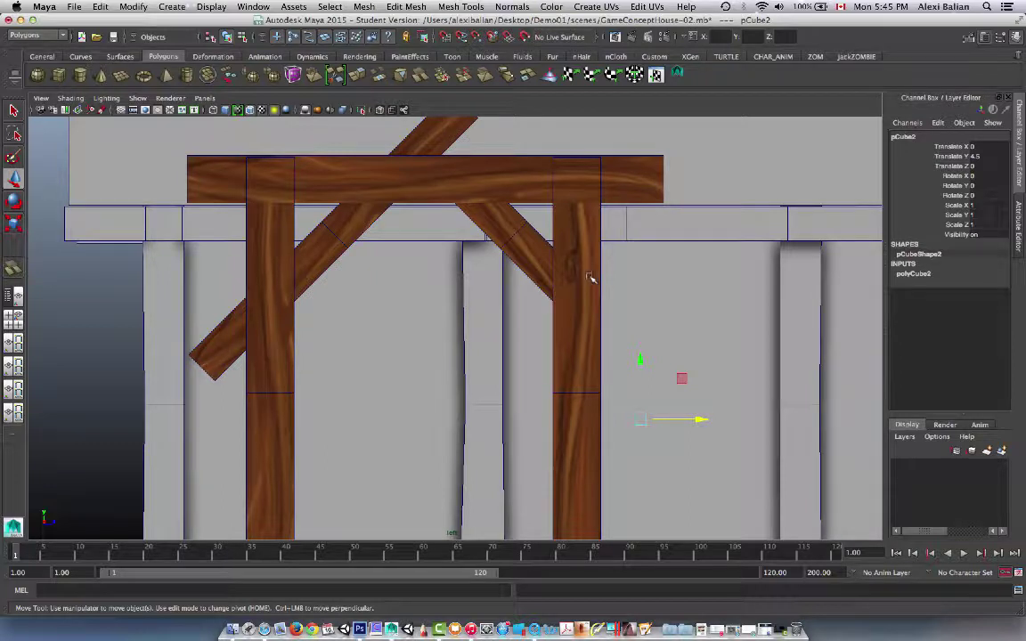
left_click(565, 214)
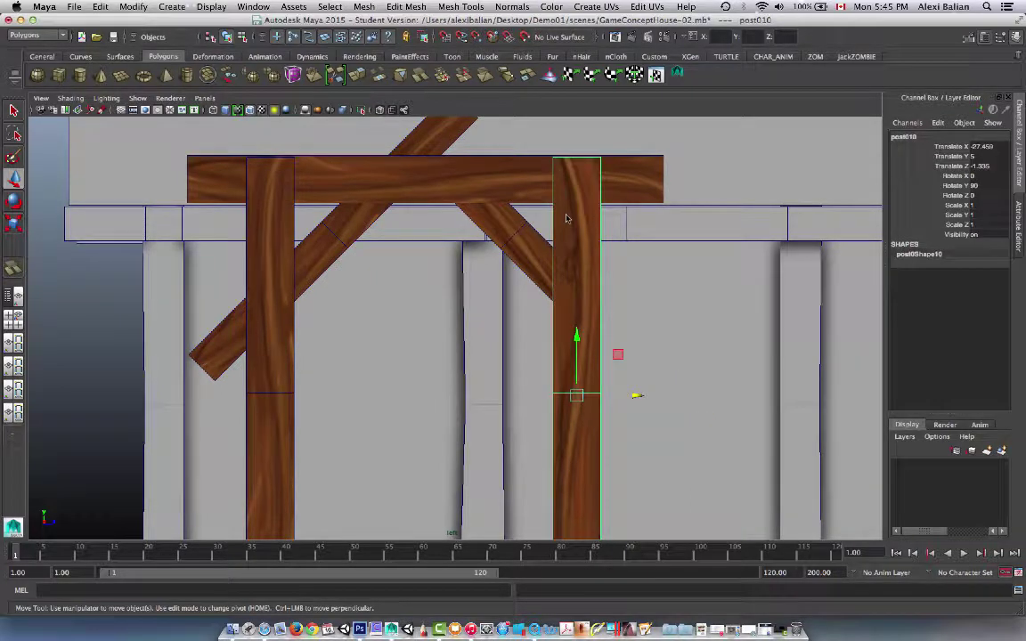
left_click(530, 259)
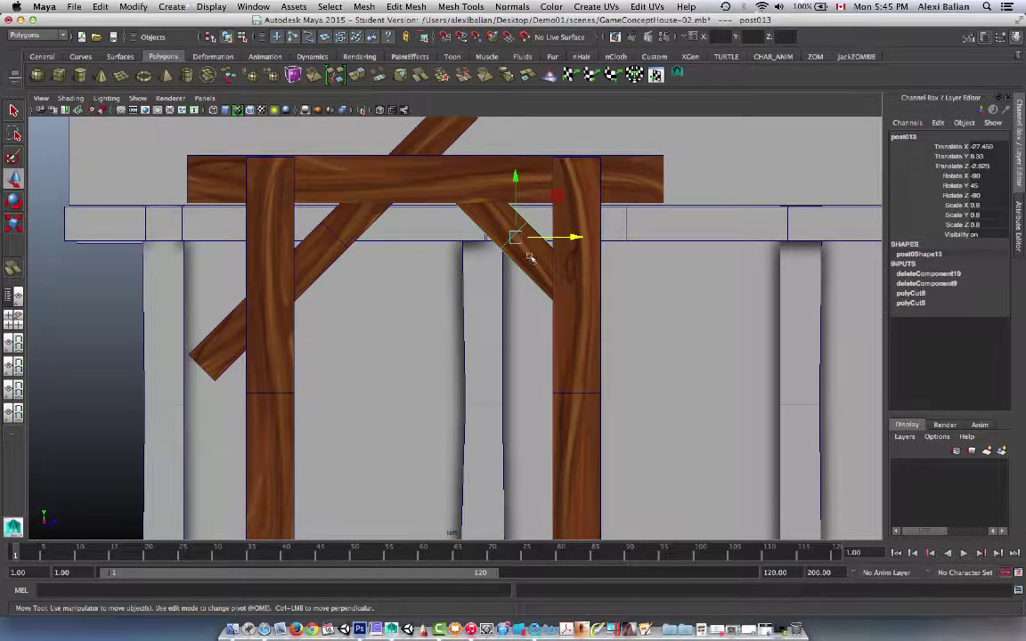
Cut the first diagonal brace's faces horizontally along the beam's underside and vertically along its upright's inner edge.
left_click(332, 234)
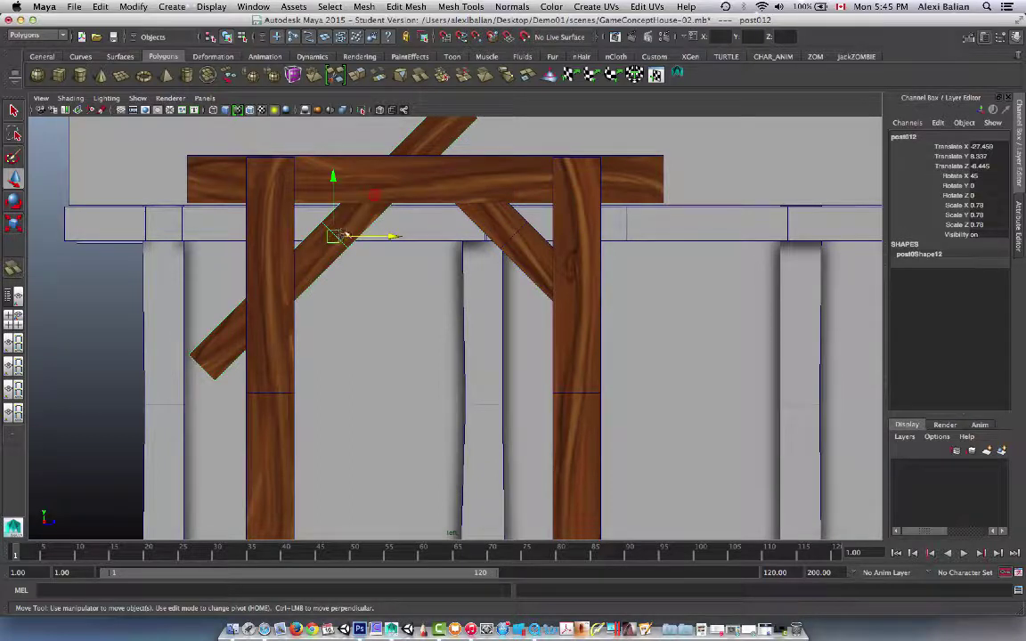
left_click(419, 77)
left_click_drag(346, 207, 394, 209)
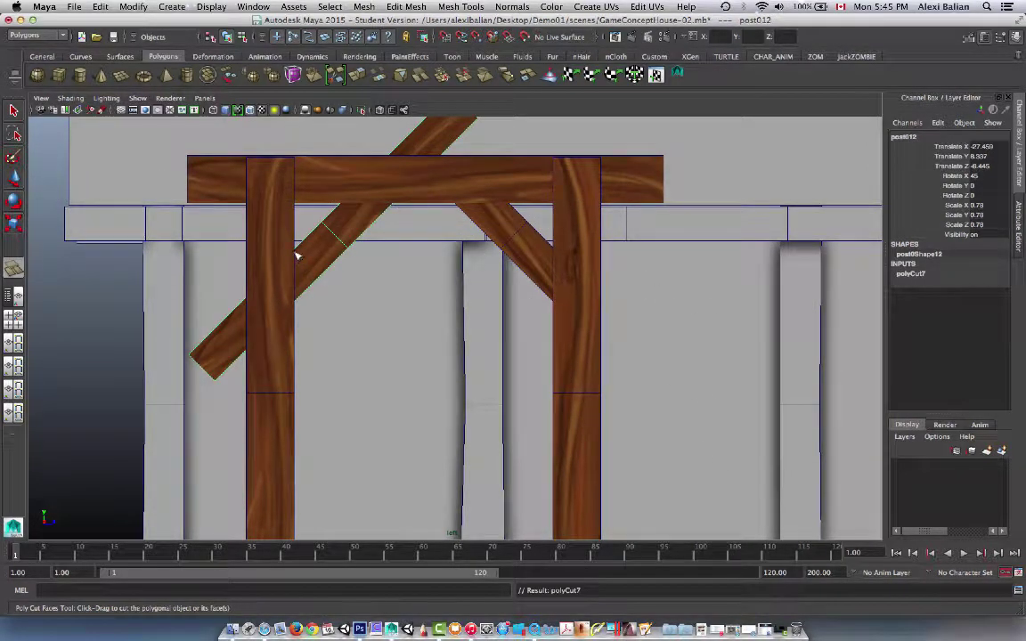
left_click_drag(297, 255, 298, 309)
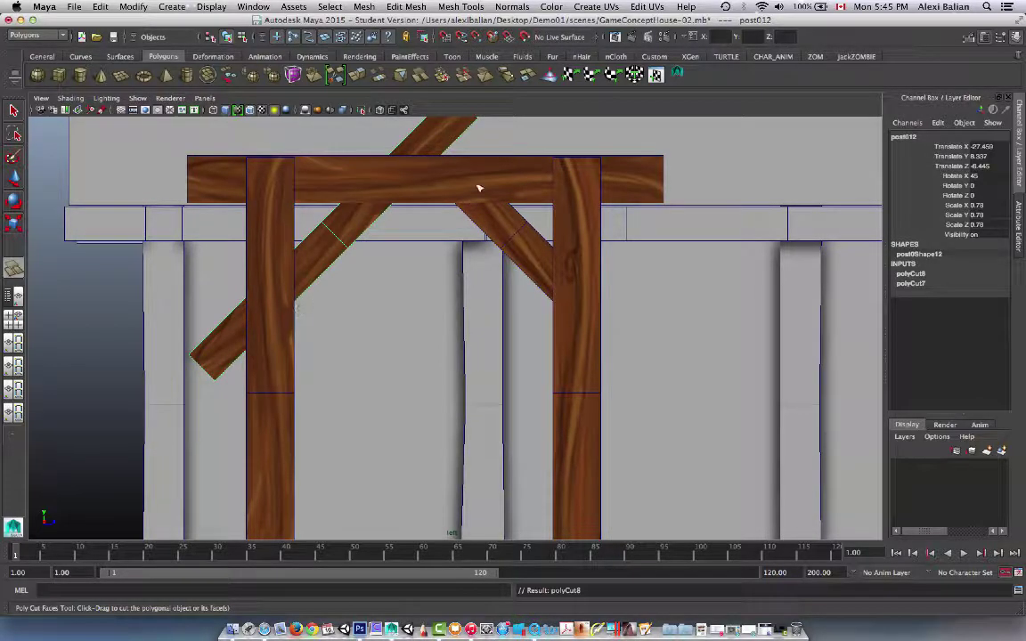
Delete the first diagonal brace's faces that extend above the beam and outside its upright.
key("w")
scroll(452, 152, "down", 4)
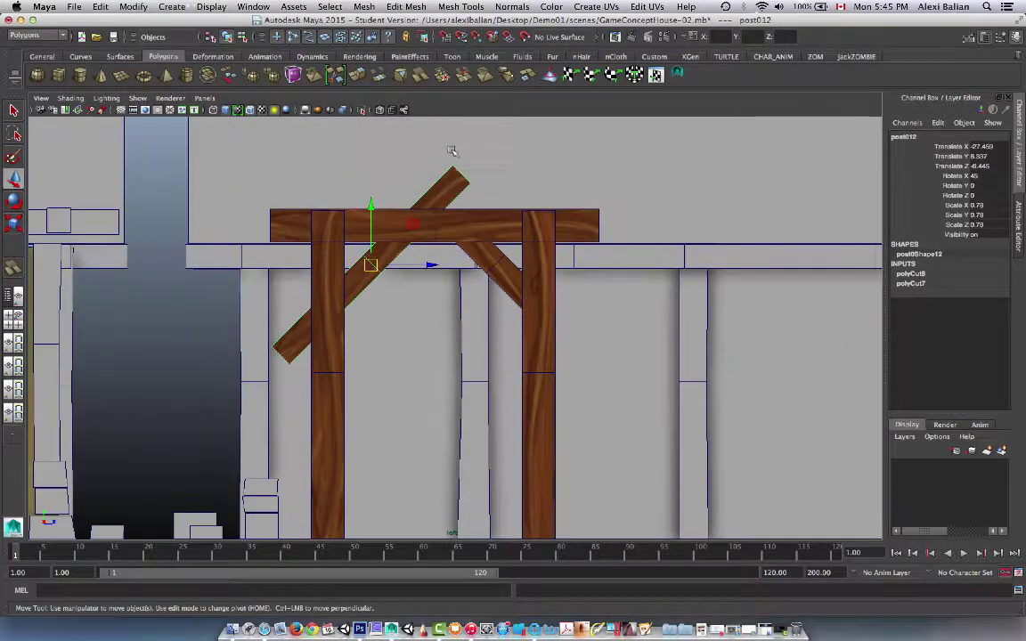
right_click_drag(448, 188, 450, 218)
left_click_drag(430, 156, 498, 200)
key("Delete")
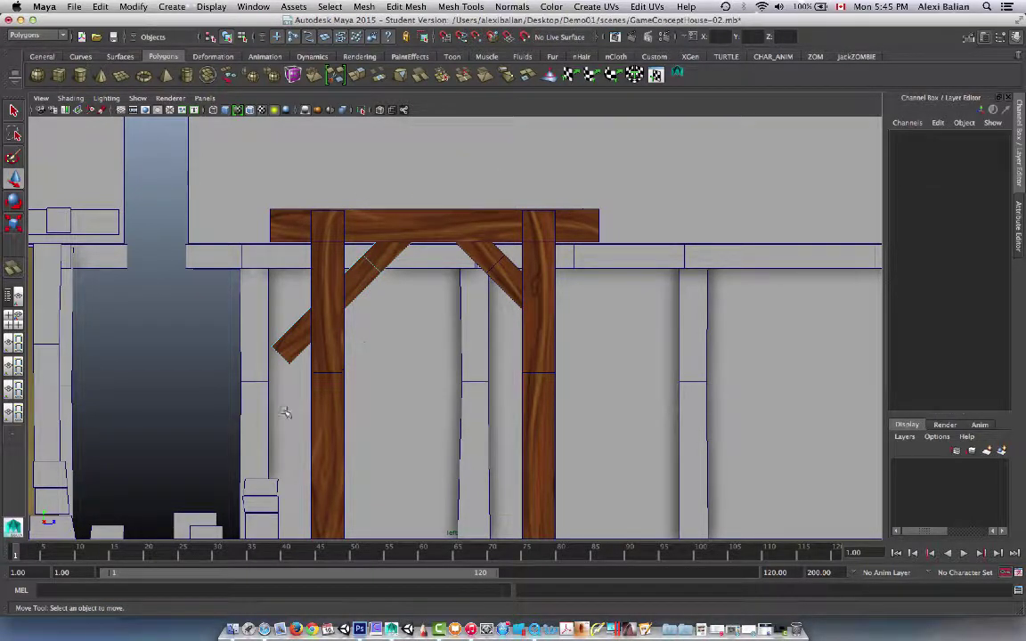
left_click(294, 334)
key("Delete")
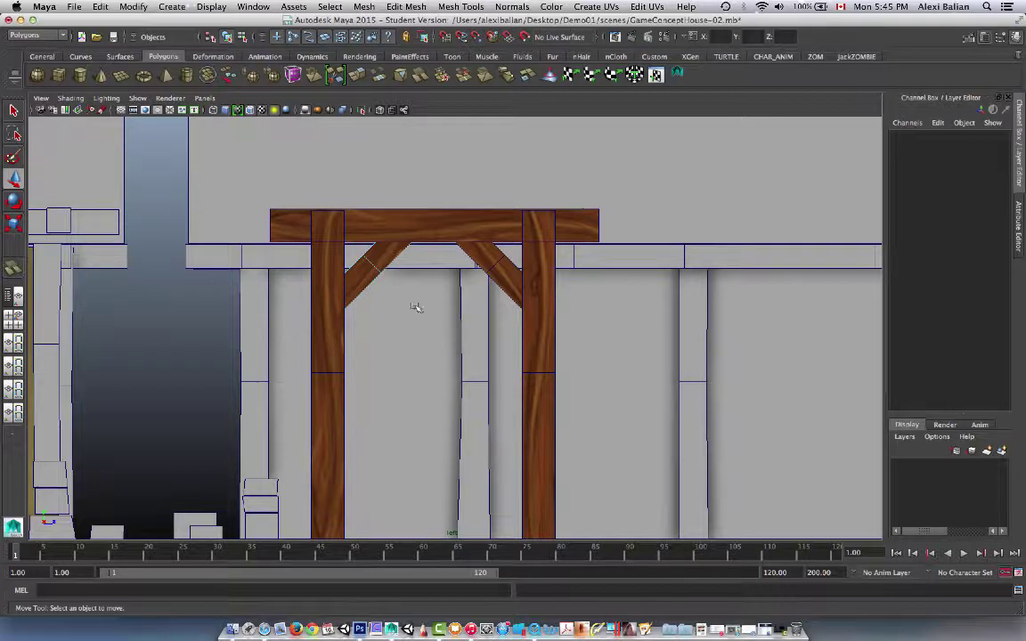
Rename the archway's left upright as post_Entrance_L.
left_click(413, 233)
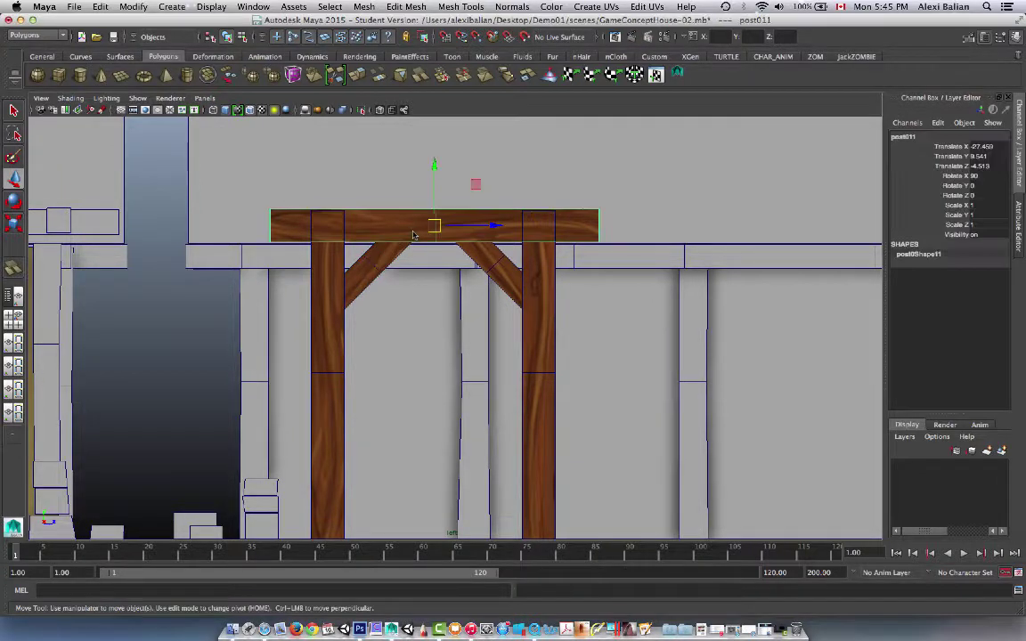
left_click(342, 279)
scroll(496, 324, "up", 2)
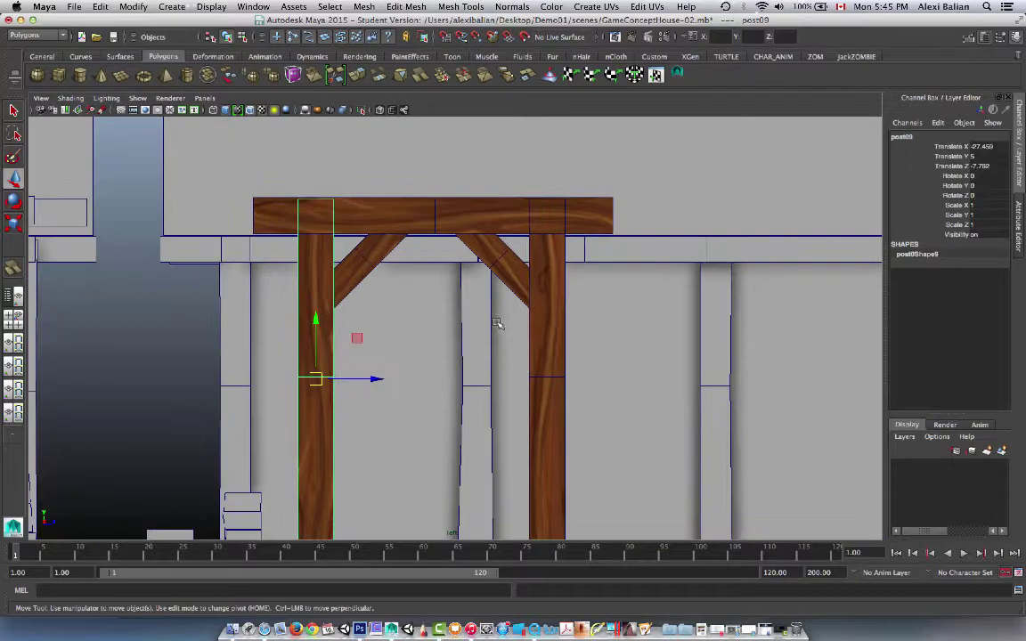
middle_click_drag(468, 321, 465, 269, "alt")
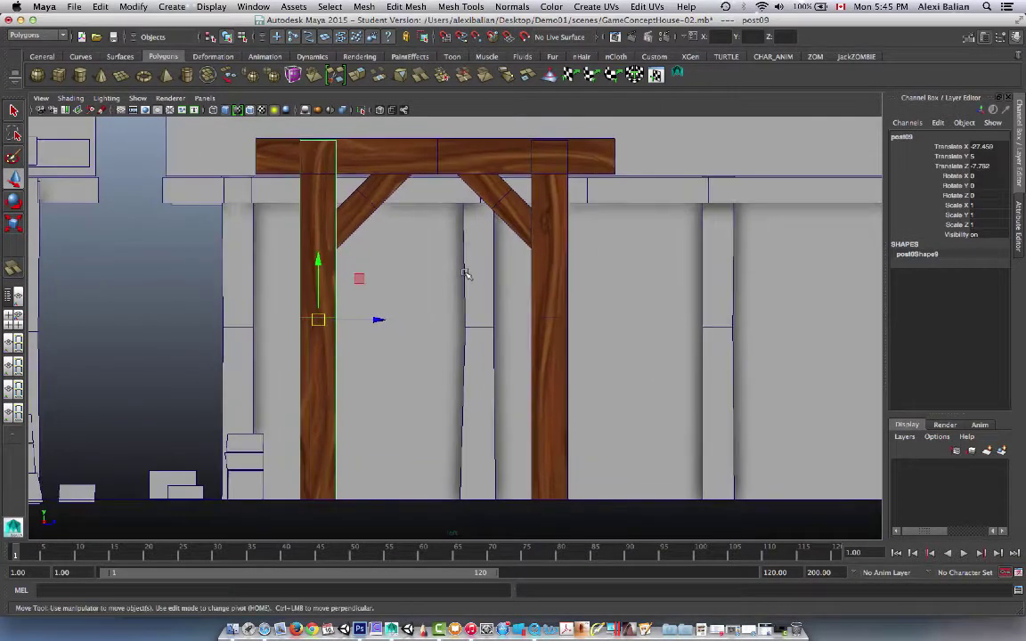
double_click(903, 137)
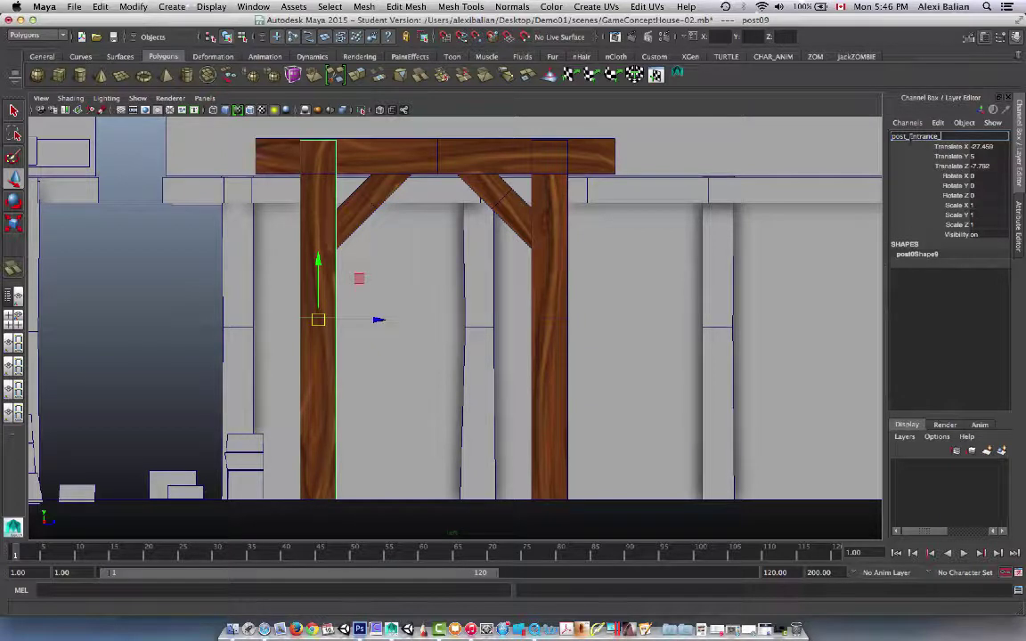
key("Return")
Reuse the left upright's name for the archway's right upright, changing its suffix to make it post_Entrance_R.
left_click(547, 210)
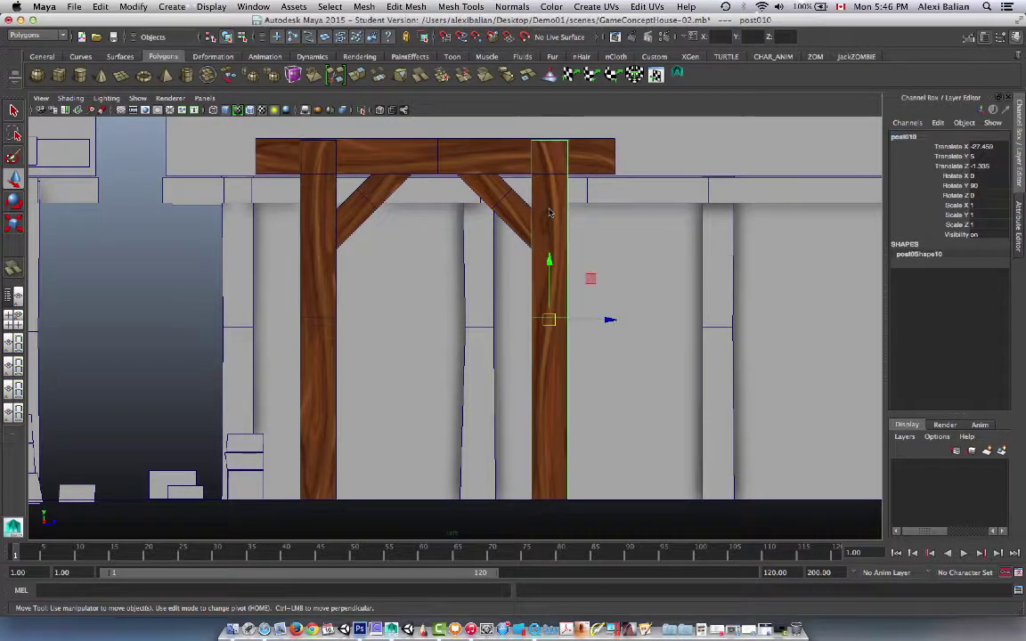
left_click(316, 211)
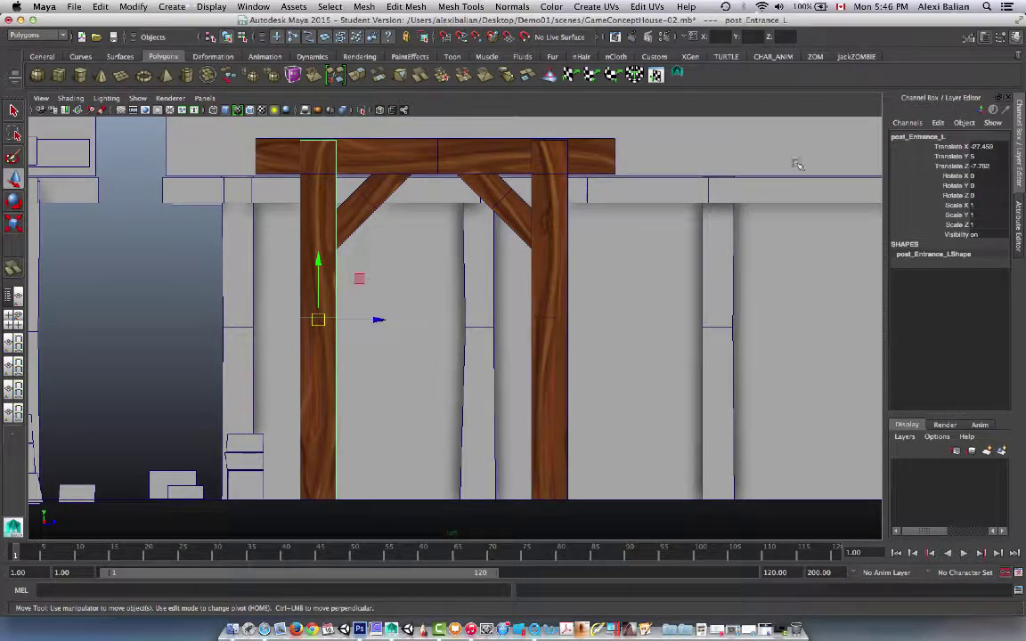
left_click(899, 135)
key("super+c")
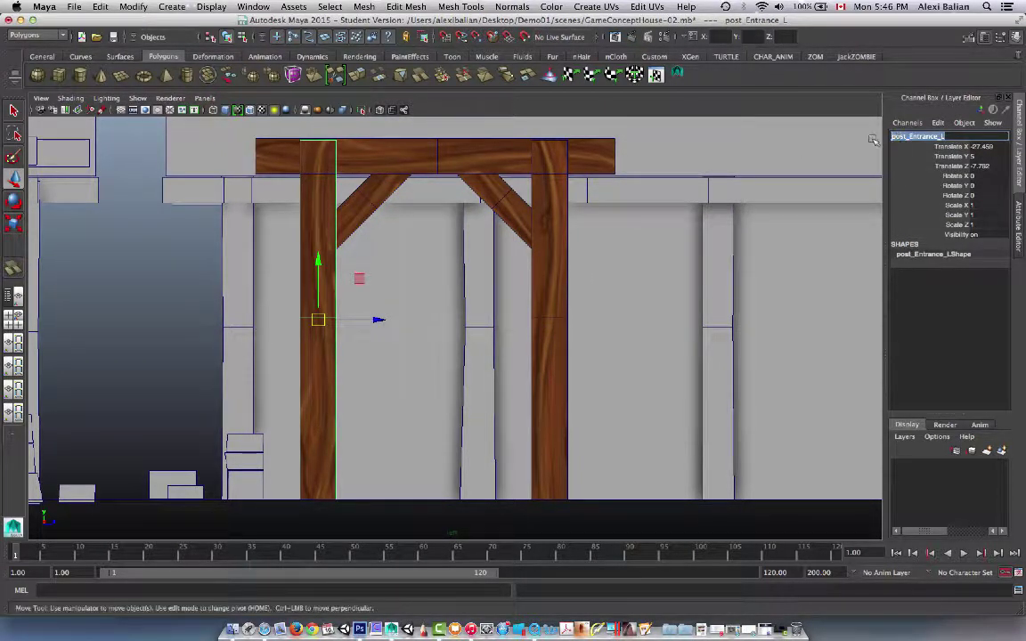
left_click(536, 236)
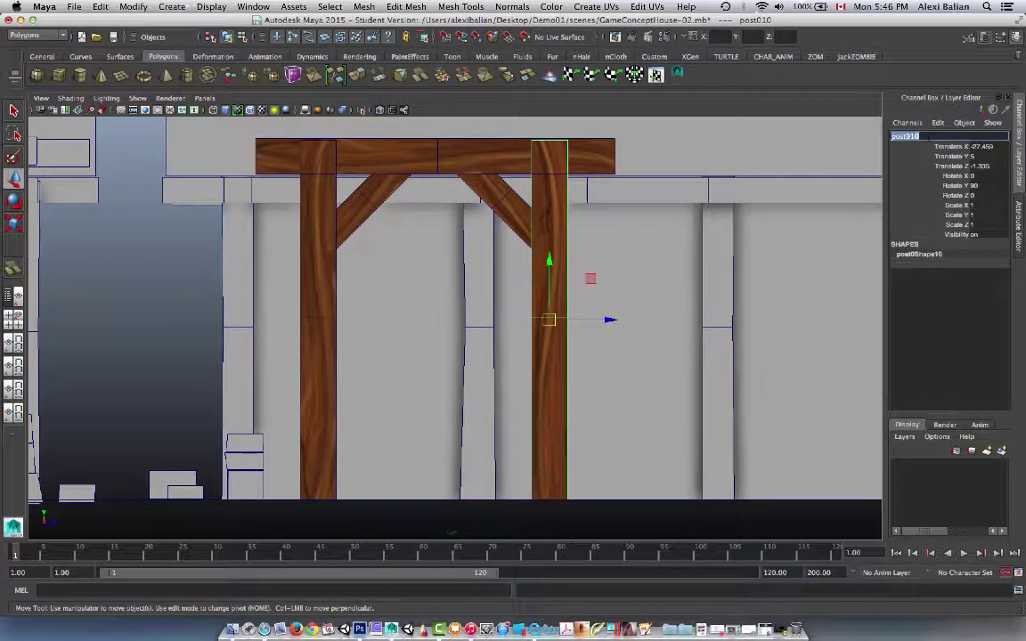
type("post_Entrance_L")
key("BackSpace")
type("R")
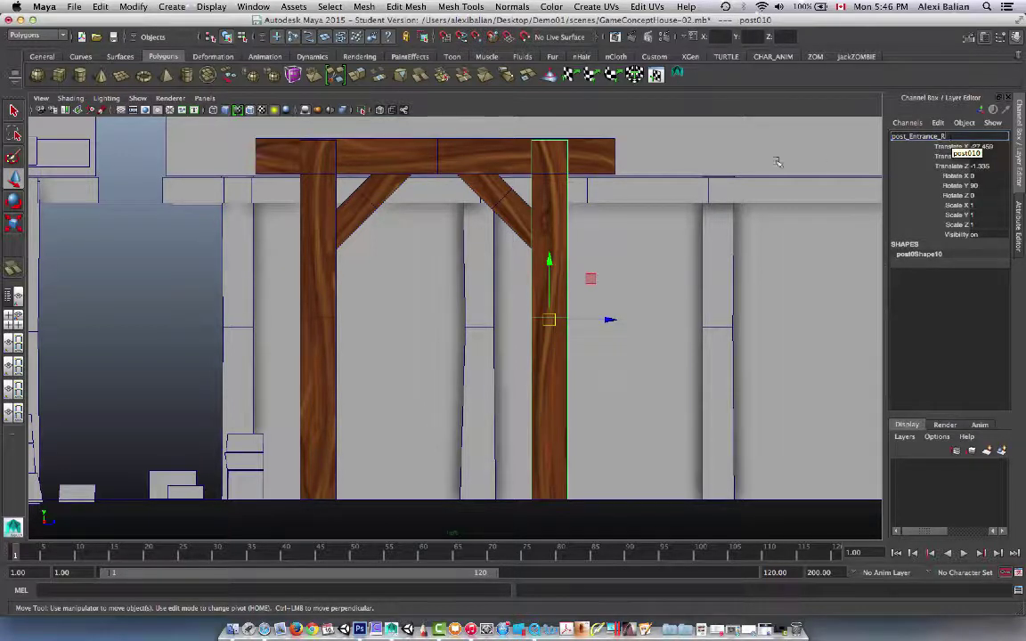
key("Return")
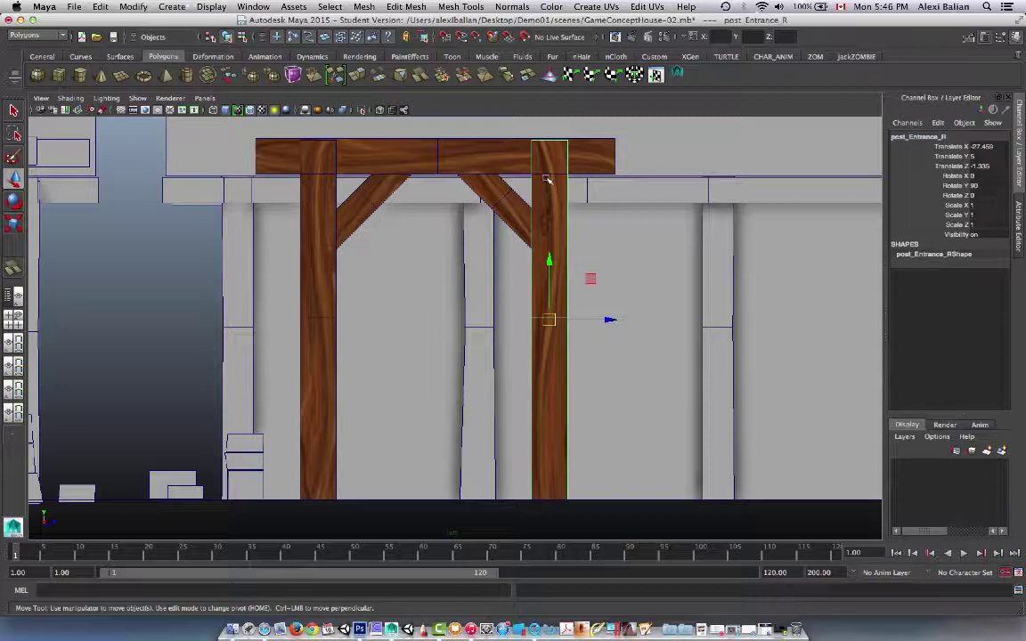
Rename the archway's horizontal beam as post_Entrance_Hor.
left_click(472, 165)
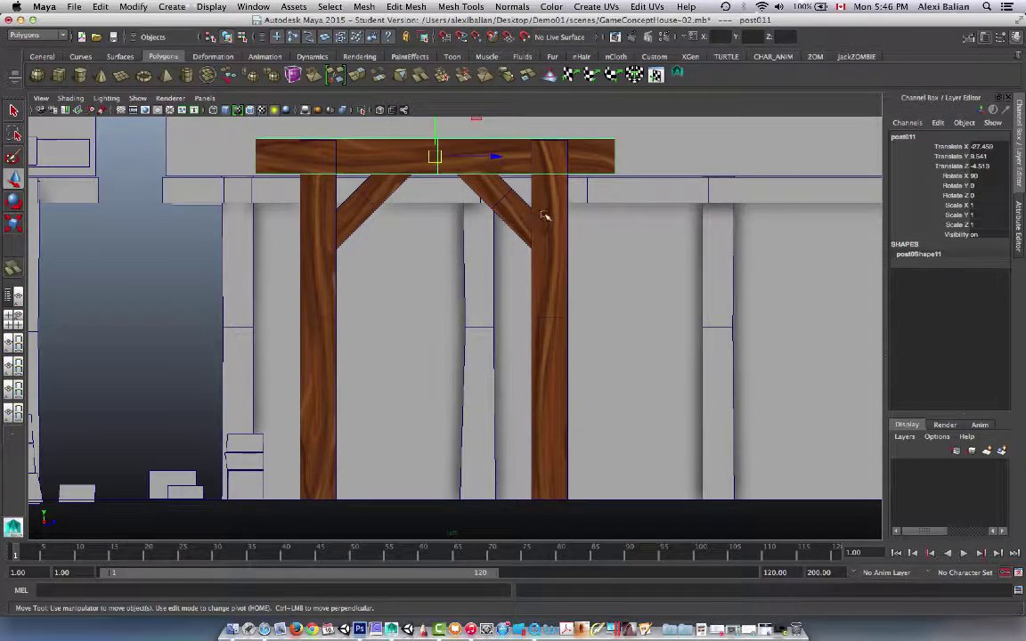
left_click(916, 136)
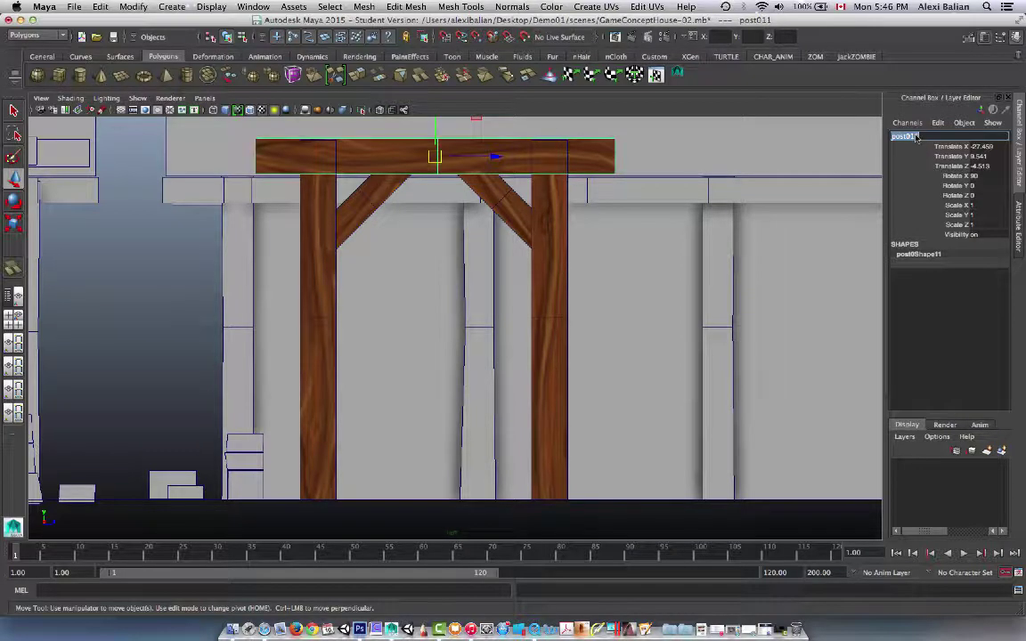
key("super+v")
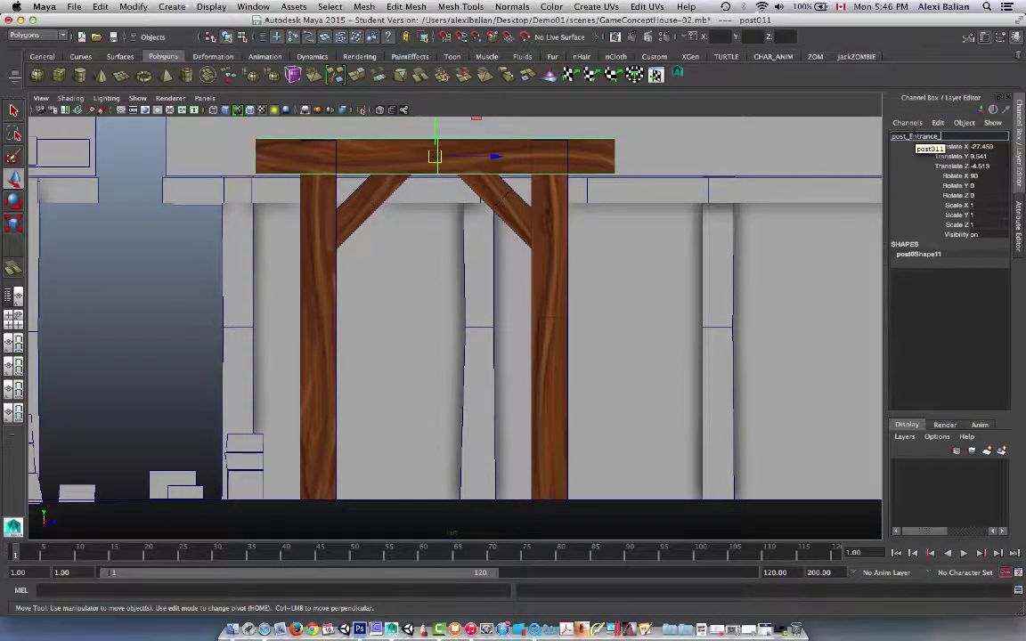
key("BackSpace")
type("Hor")
key("Return")
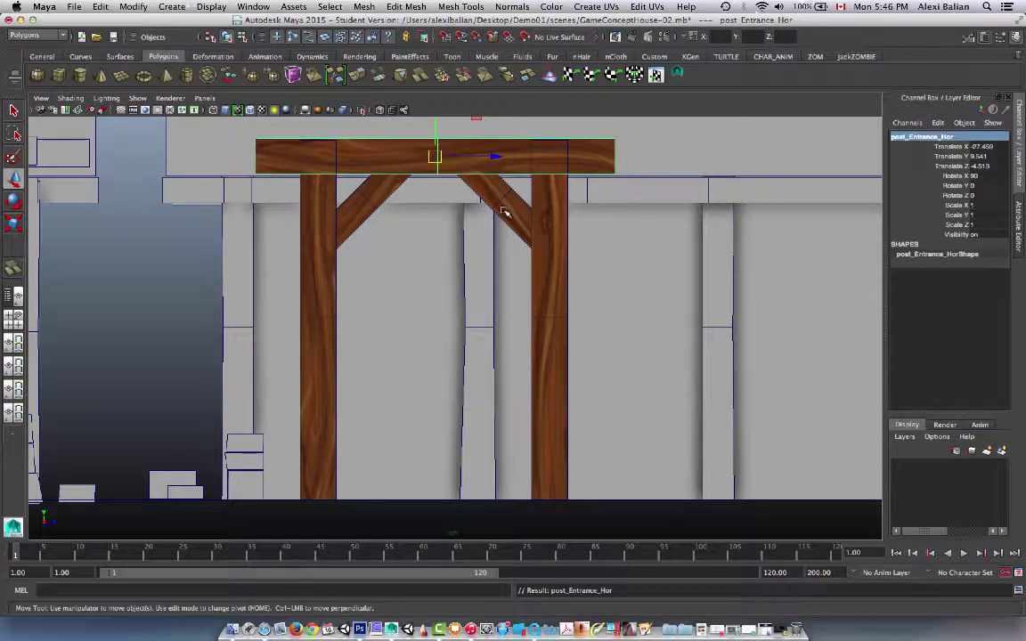
Rename the archway's right diagonal brace as post_Entrance_AngleR and its left diagonal brace as post_Entrance_AngleL.
left_click(504, 208)
double_click(906, 136)
type("post_Entrance_")
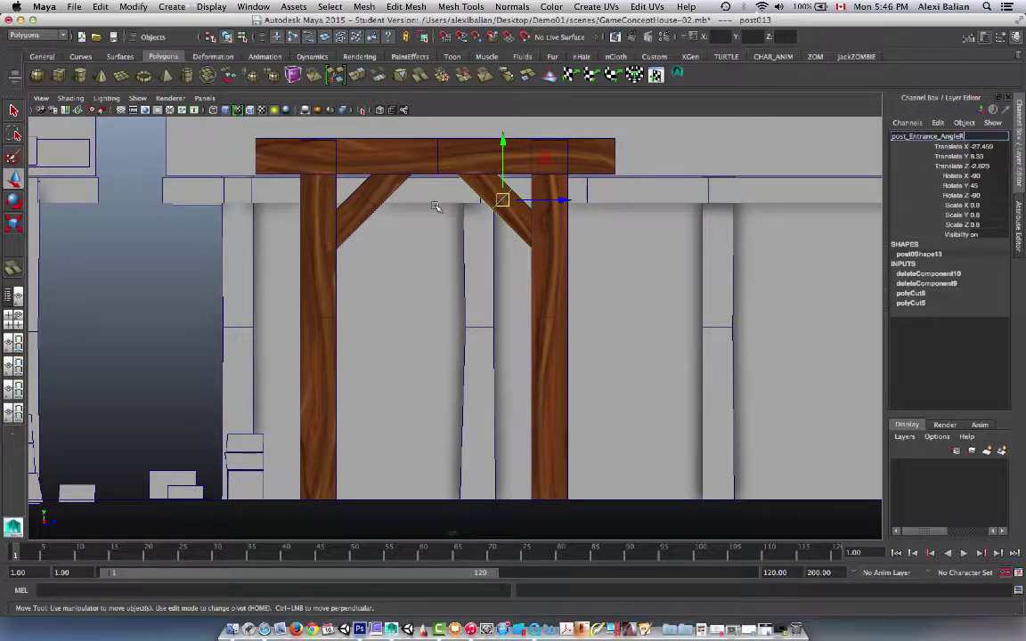
left_click(373, 200)
double_click(906, 136)
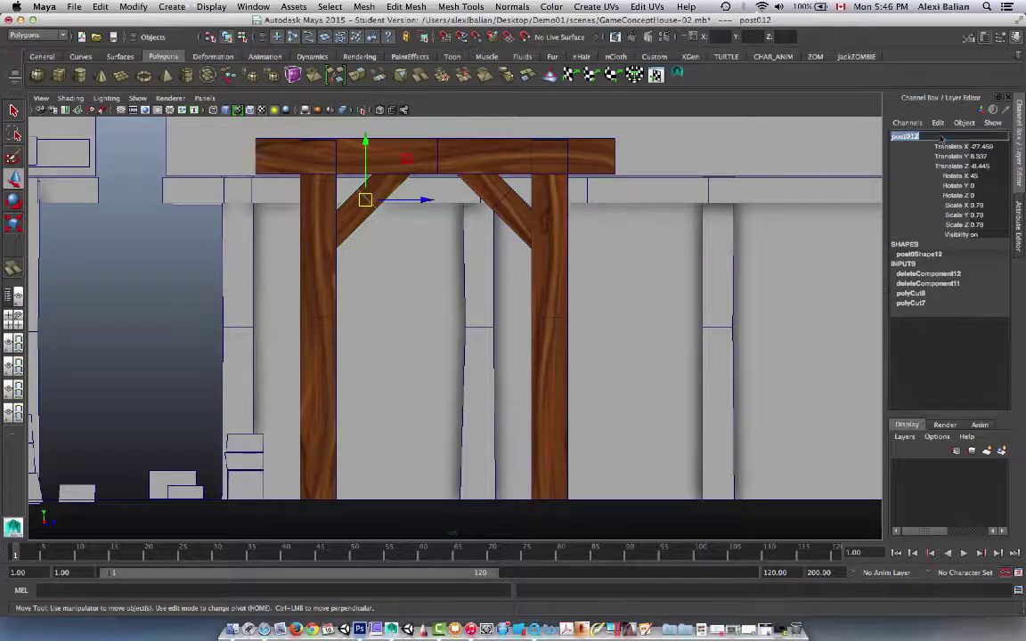
type("post_Entrance_")
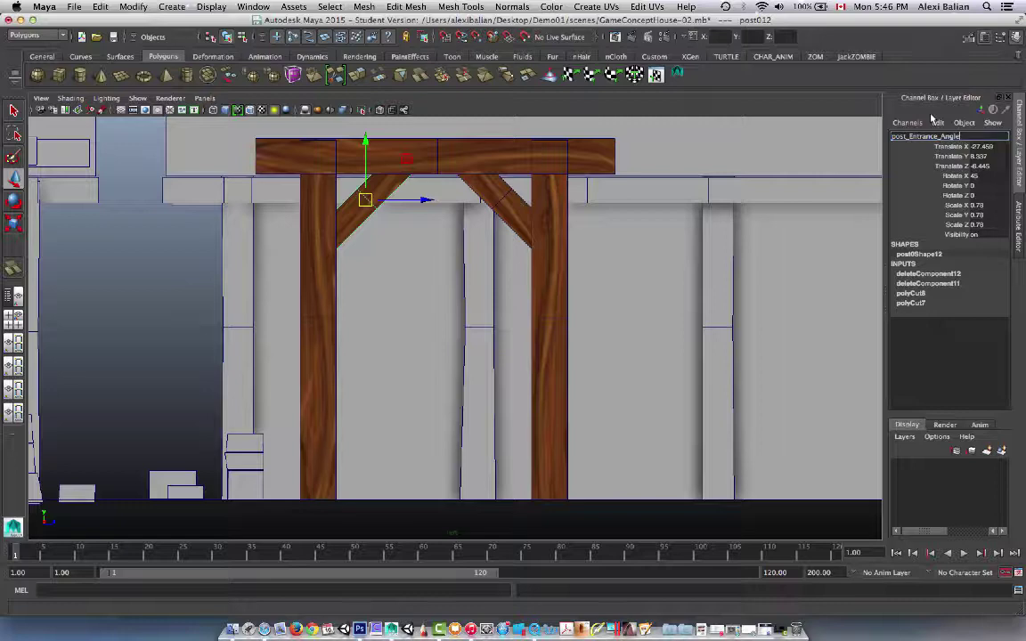
key("Return")
scroll(420, 268, "down", 3)
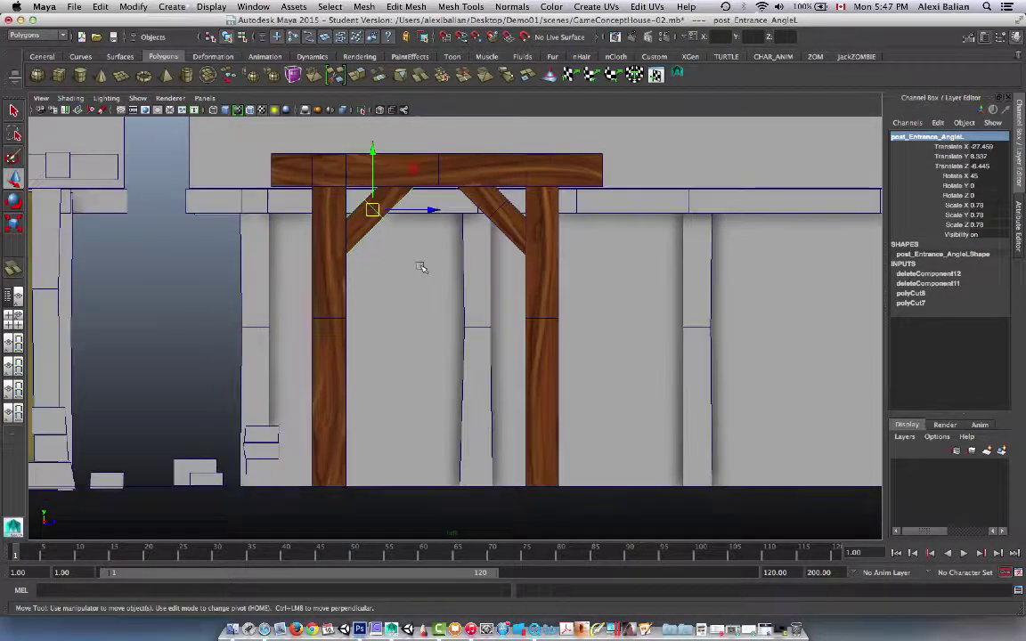
scroll(416, 268, "up", 3)
left_click(426, 284, "alt")
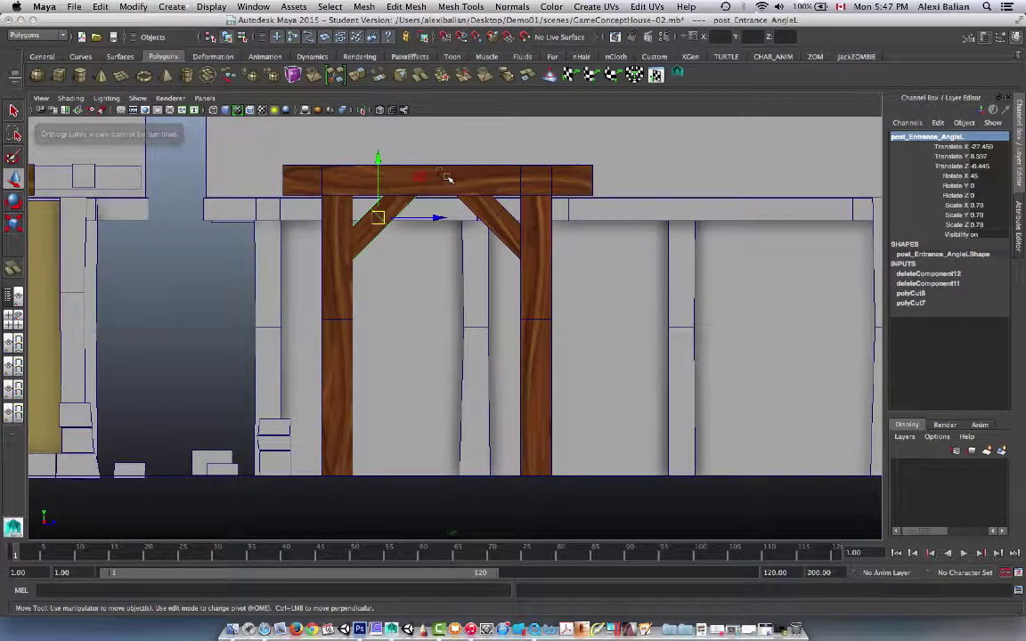
left_click(537, 180)
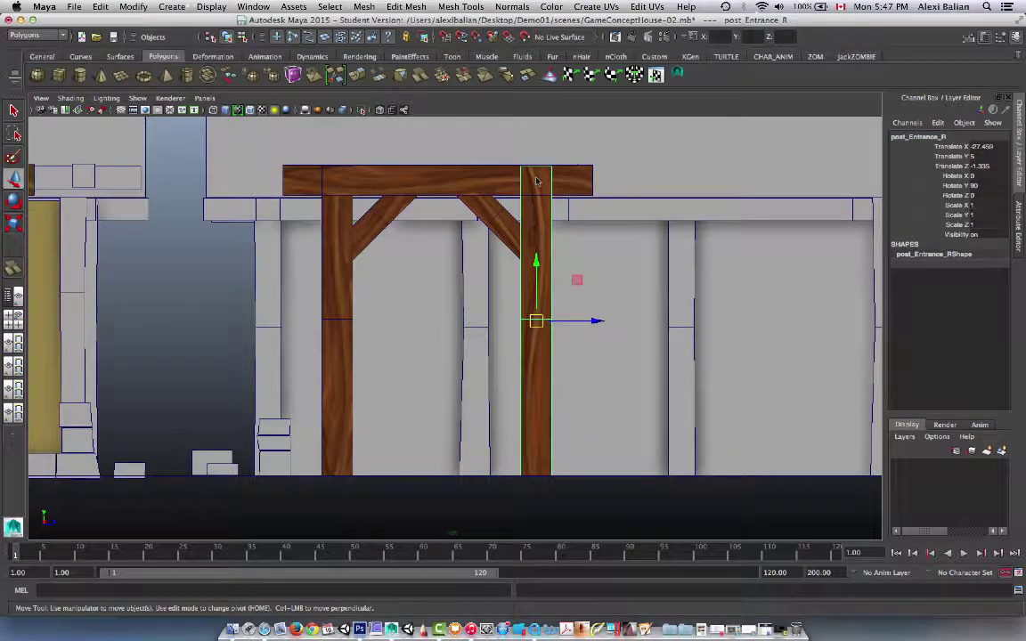
left_click(477, 180)
scroll(445, 195, "down", 4)
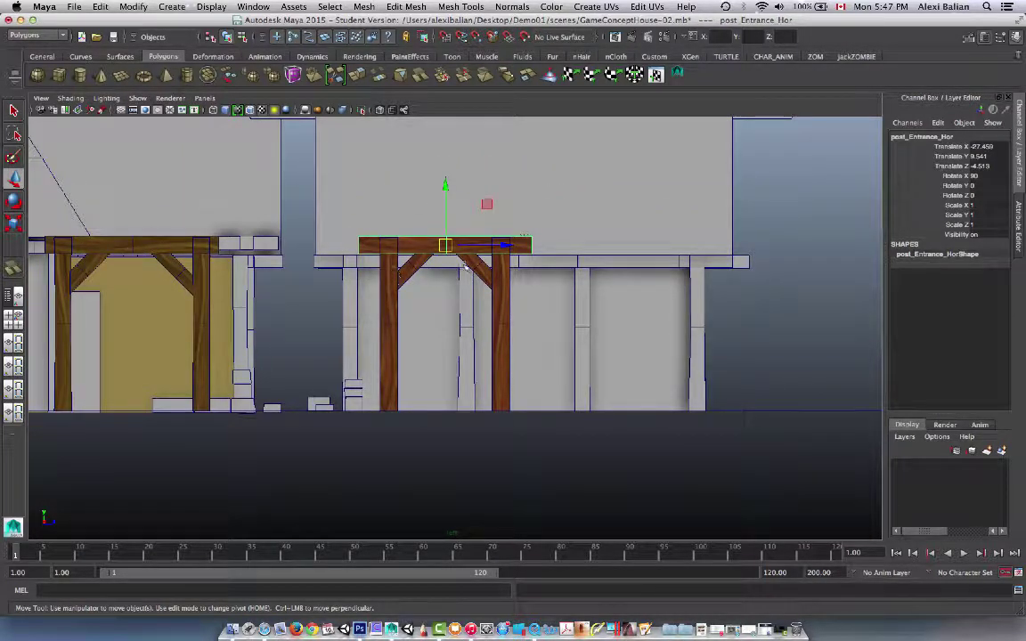
left_click(771, 245)
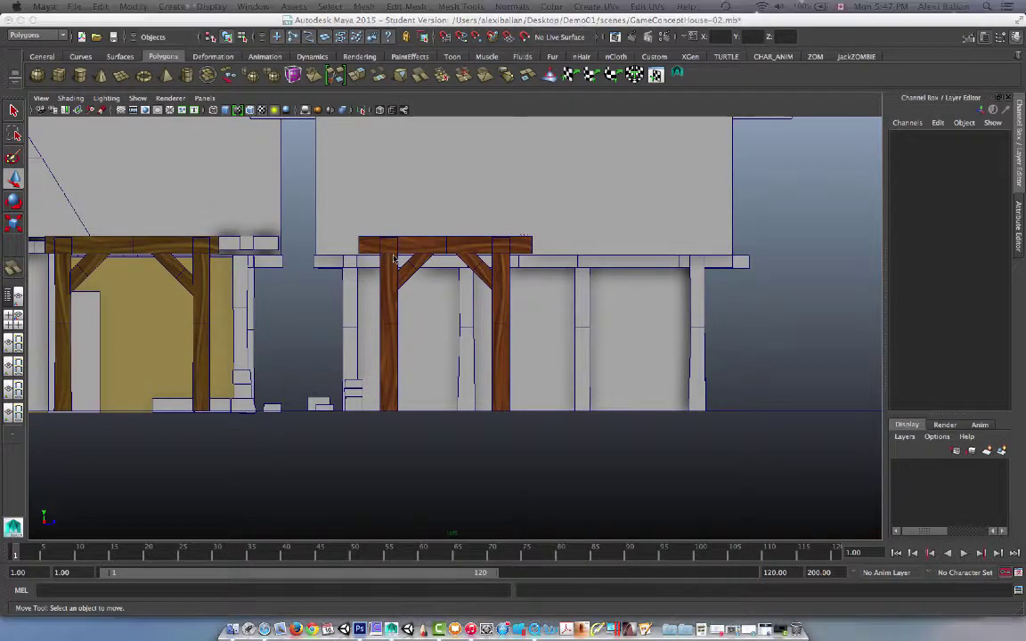
left_click(410, 175)
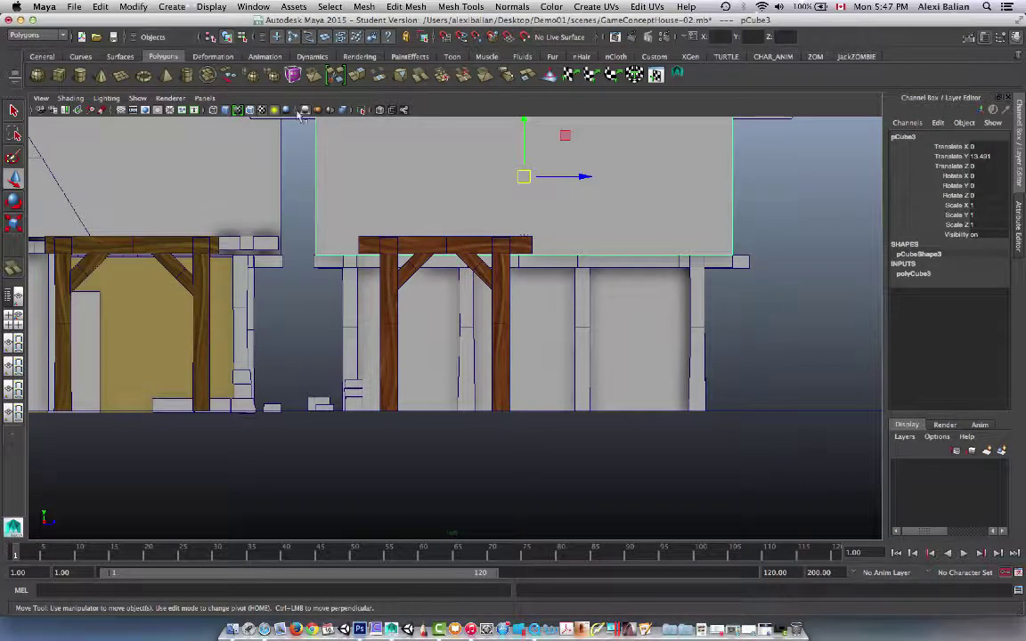
Switch the viewport from the orthographic side view to the persp camera.
left_click(206, 99)
mouse_move(227, 136)
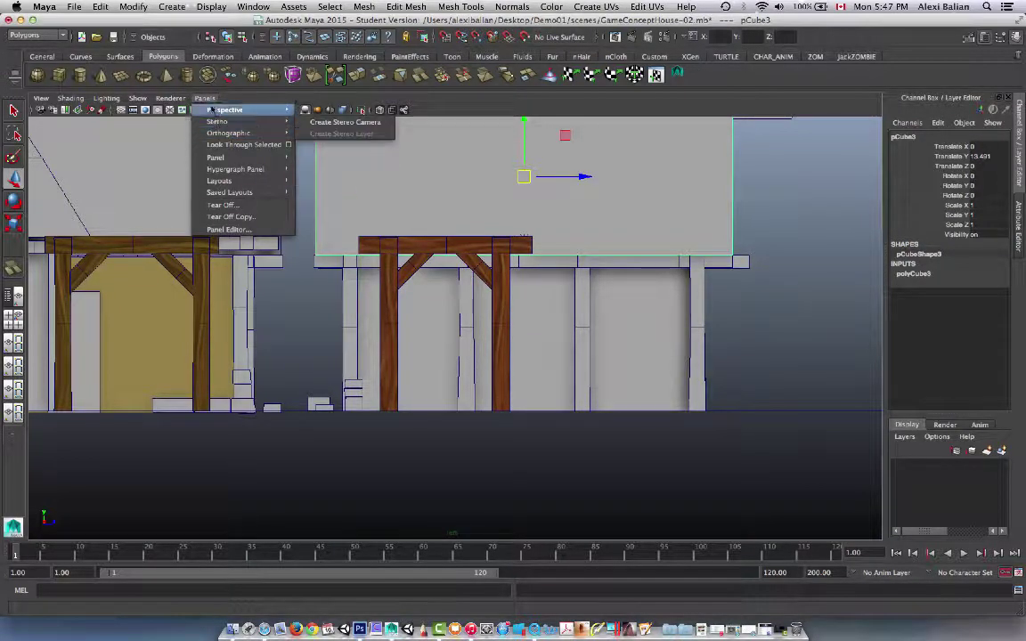
mouse_move(170, 99)
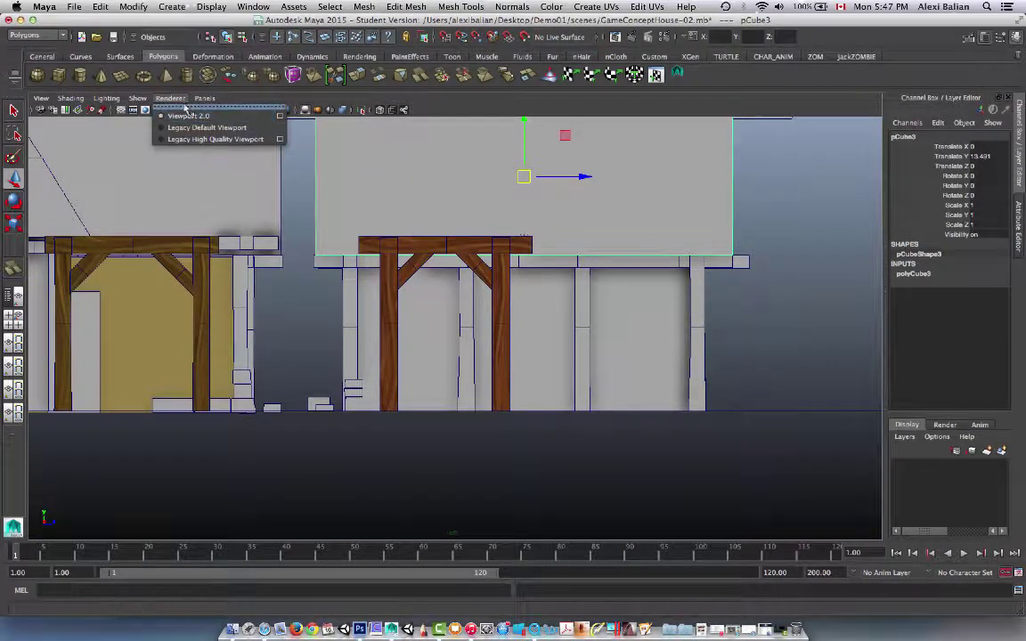
mouse_move(205, 98)
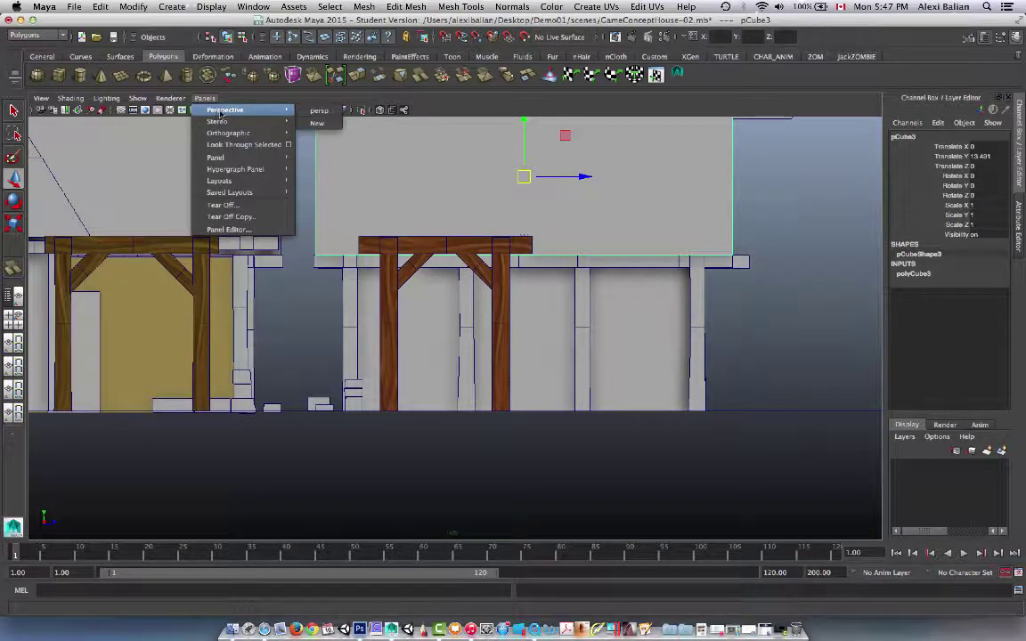
left_click(318, 111)
Examine the second archway's beam, uprights and braces from several angles and its placement beside the house.
scroll(489, 302, "down", 8)
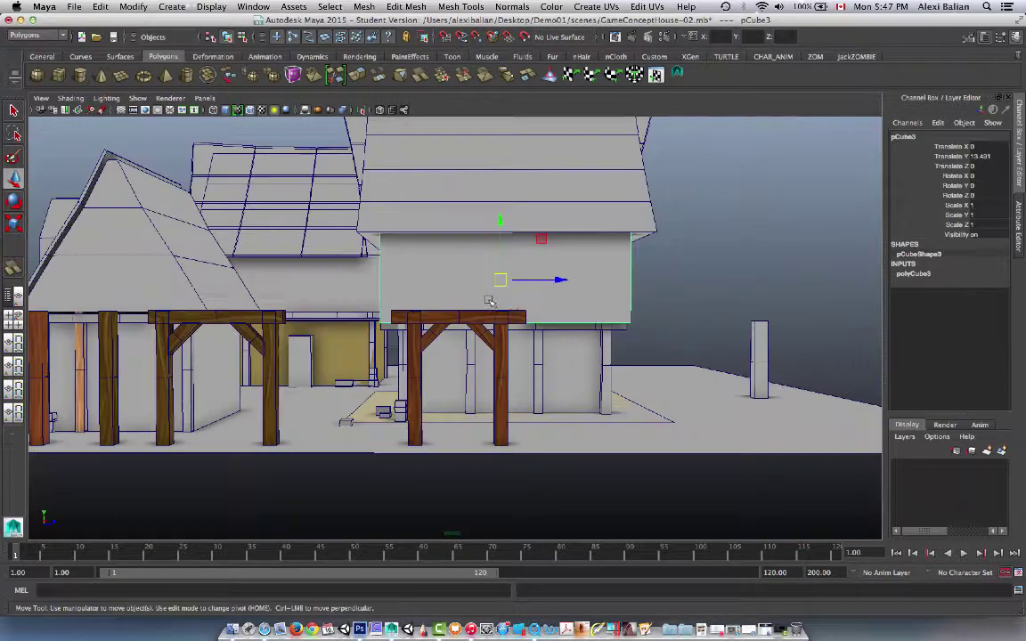
left_click_drag(412, 313, 465, 371, "alt")
scroll(458, 355, "up", 3)
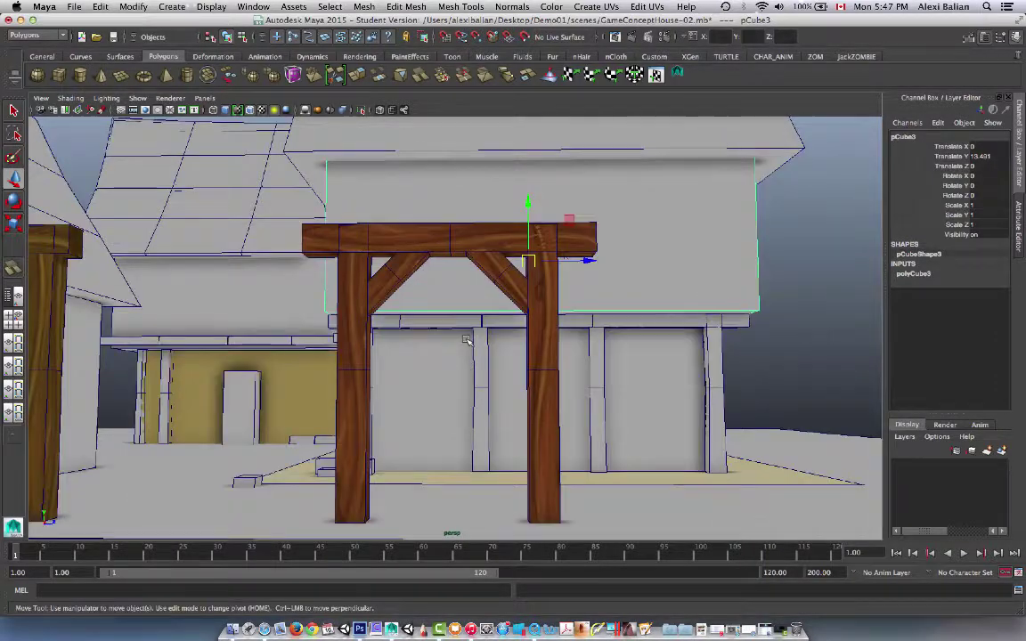
scroll(467, 340, "up", 5)
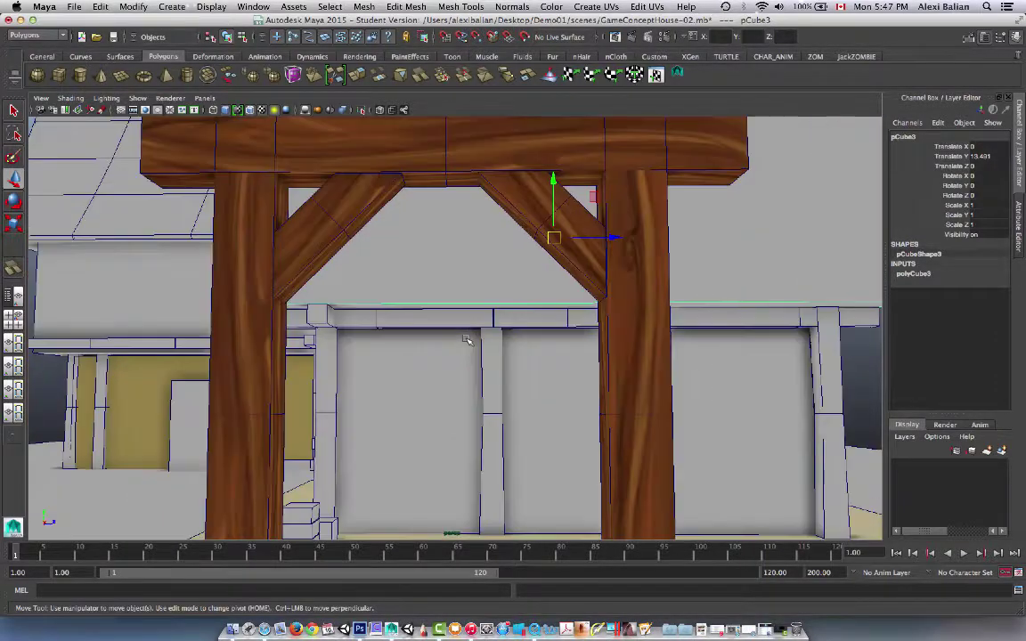
left_click_drag(474, 286, 484, 289, "alt")
left_click_drag(612, 384, 449, 348, "alt")
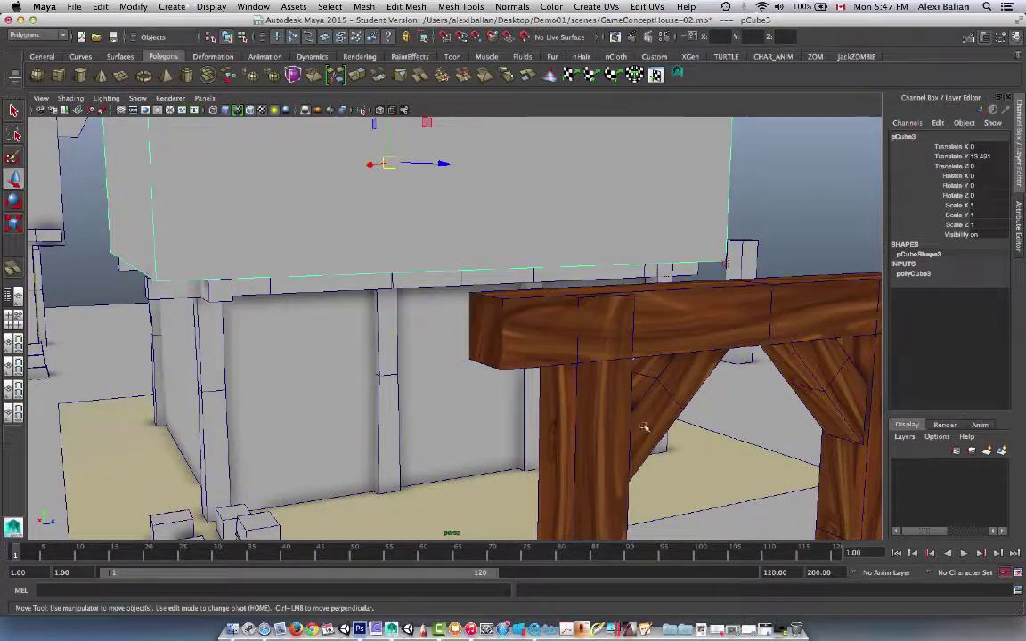
middle_click_drag(643, 426, 561, 407, "alt")
scroll(545, 375, "down", 5)
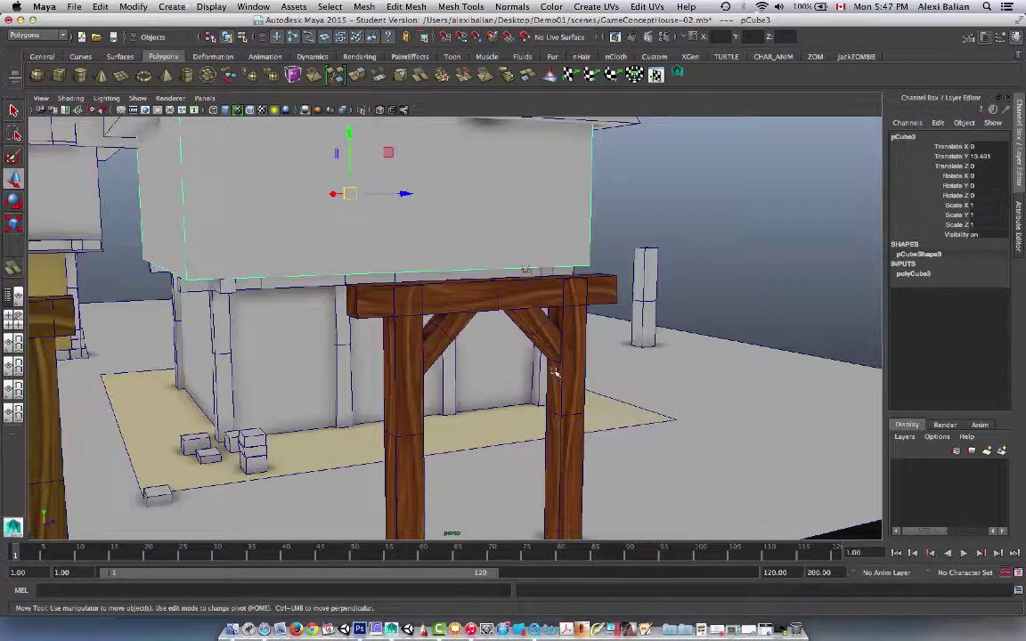
left_click_drag(545, 376, 523, 372, "alt")
left_click(716, 252)
scroll(442, 255, "down", 10)
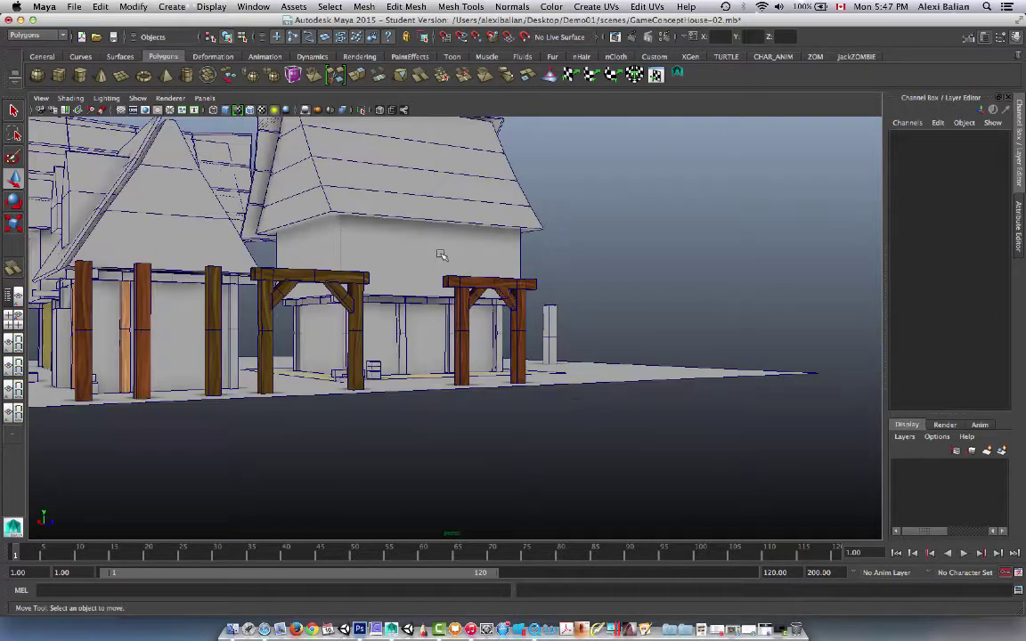
Select the beveled stone block at the foot of the small house's corner post and inspect its UV layout in the UV Texture Editor.
scroll(443, 257, "up", 5)
left_click_drag(378, 281, 409, 277, "alt")
middle_click_drag(298, 360, 463, 322, "alt")
left_click(434, 401)
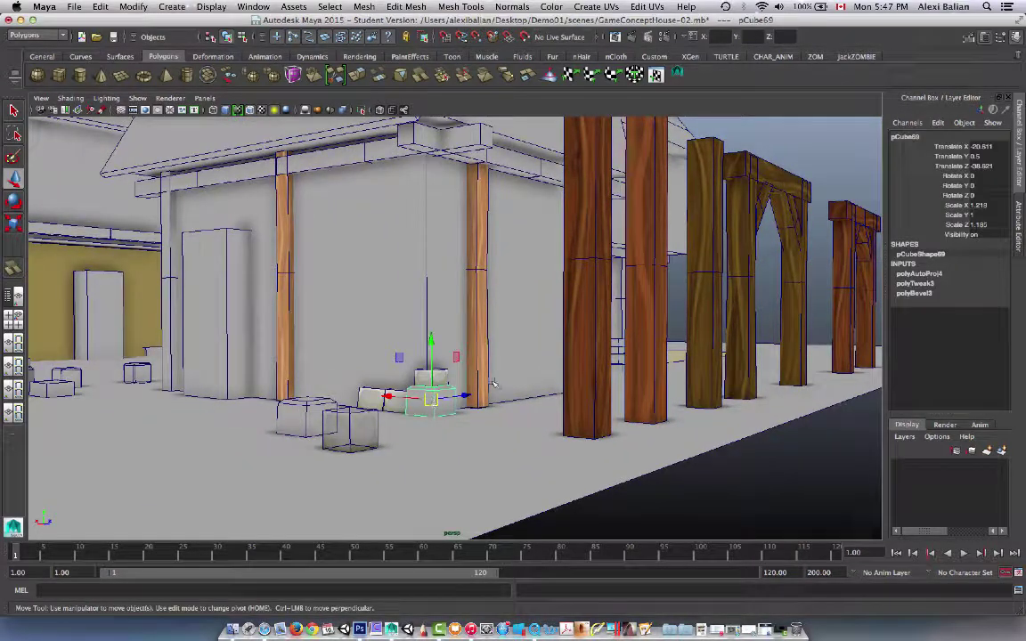
scroll(597, 257, "down", 3)
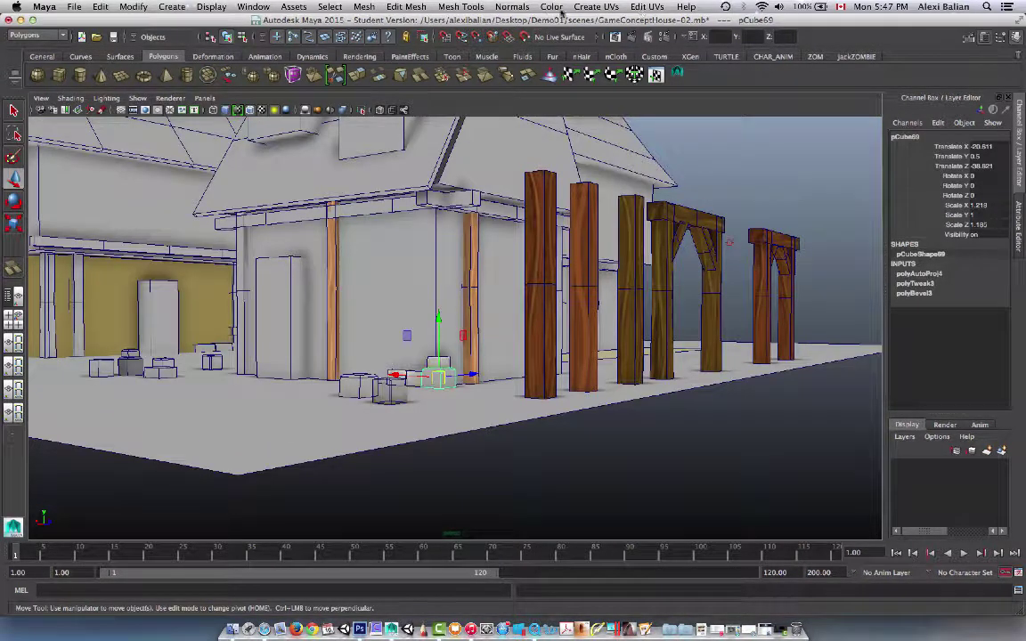
left_click(595, 7)
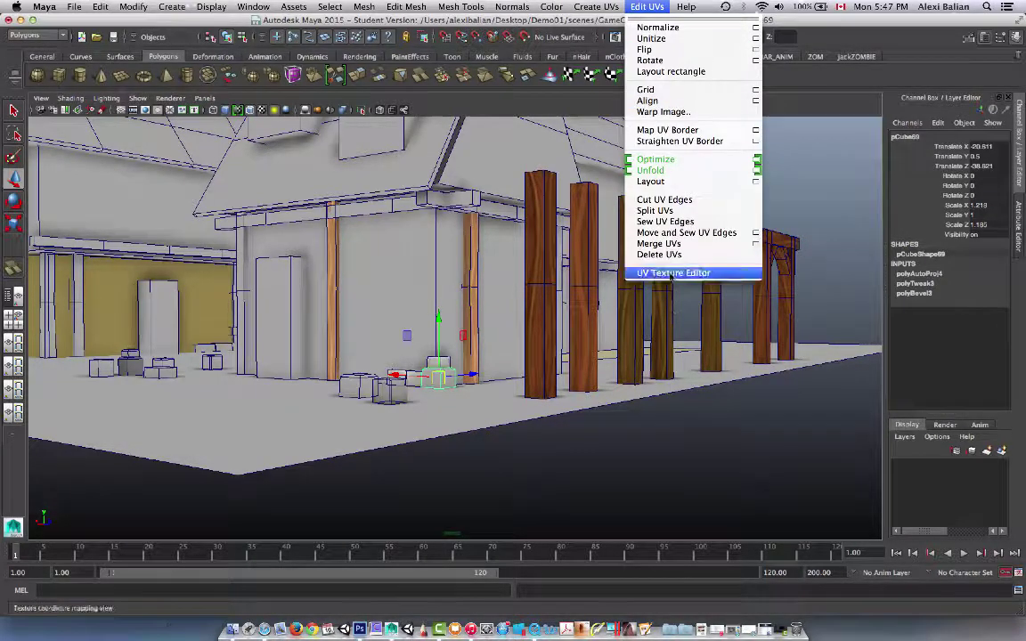
left_click(673, 274)
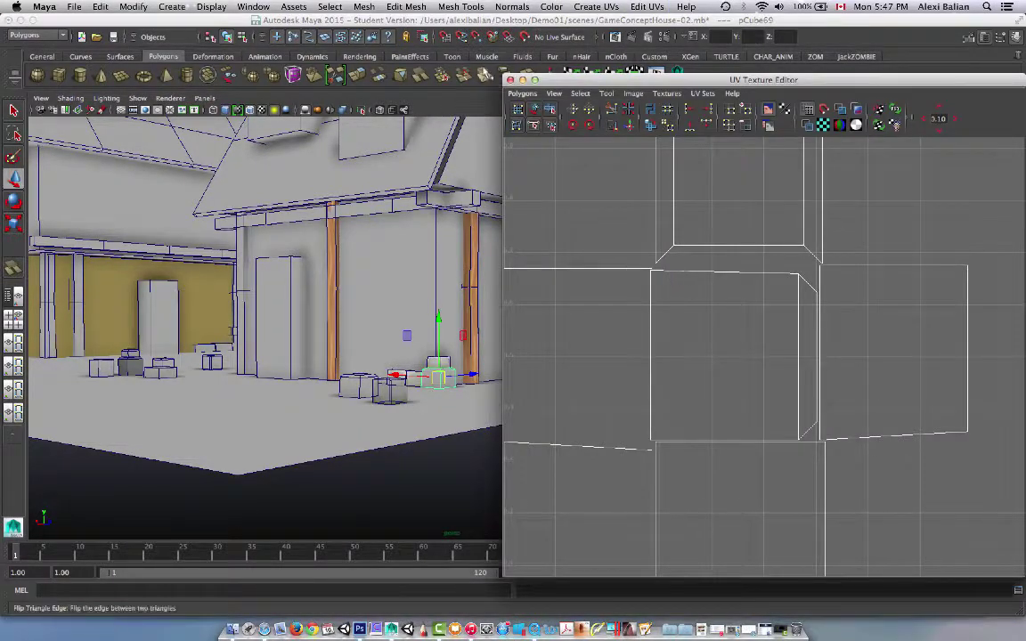
left_click(510, 80)
Duplicate the second archway's left upright and move the copy back to the house wall beside its grey corner post.
scroll(549, 261, "down", 5)
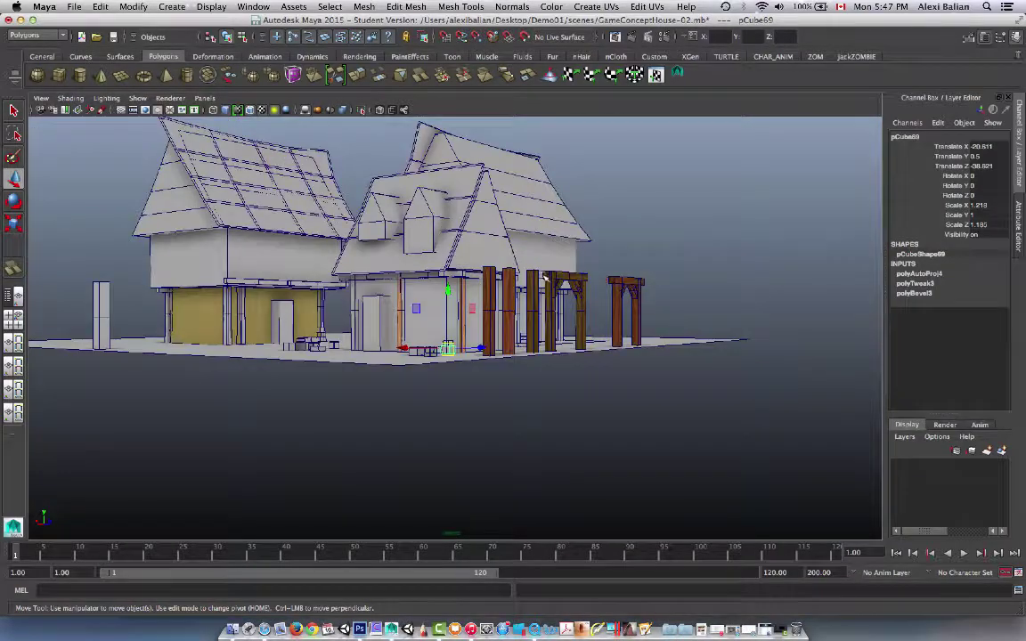
left_click_drag(541, 273, 525, 288, "alt")
scroll(552, 296, "up", 8)
left_click_drag(586, 370, 499, 367, "alt")
key("w")
left_click(472, 365)
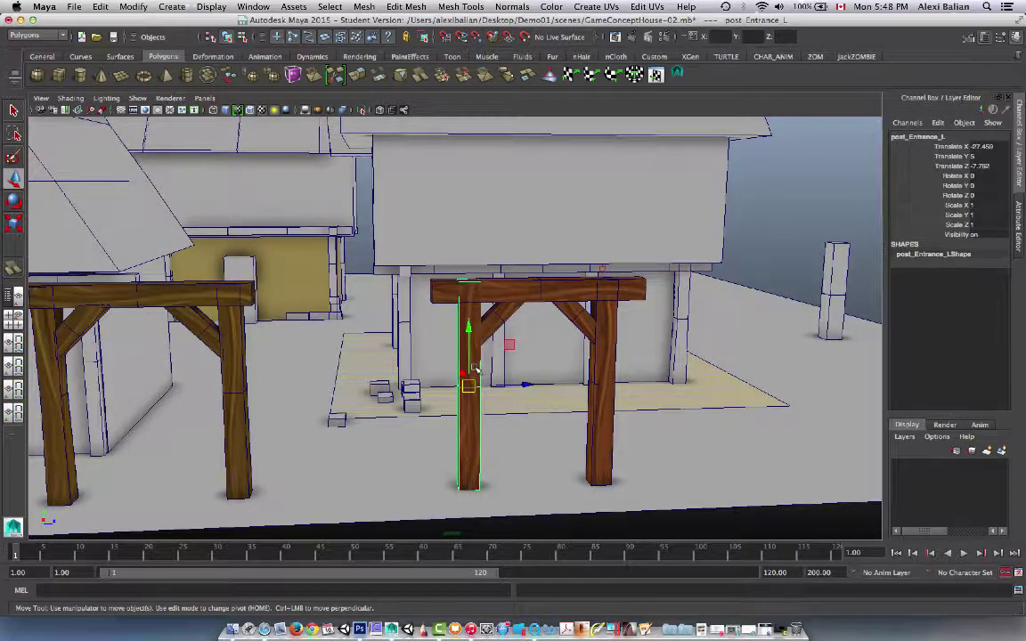
key("super+d")
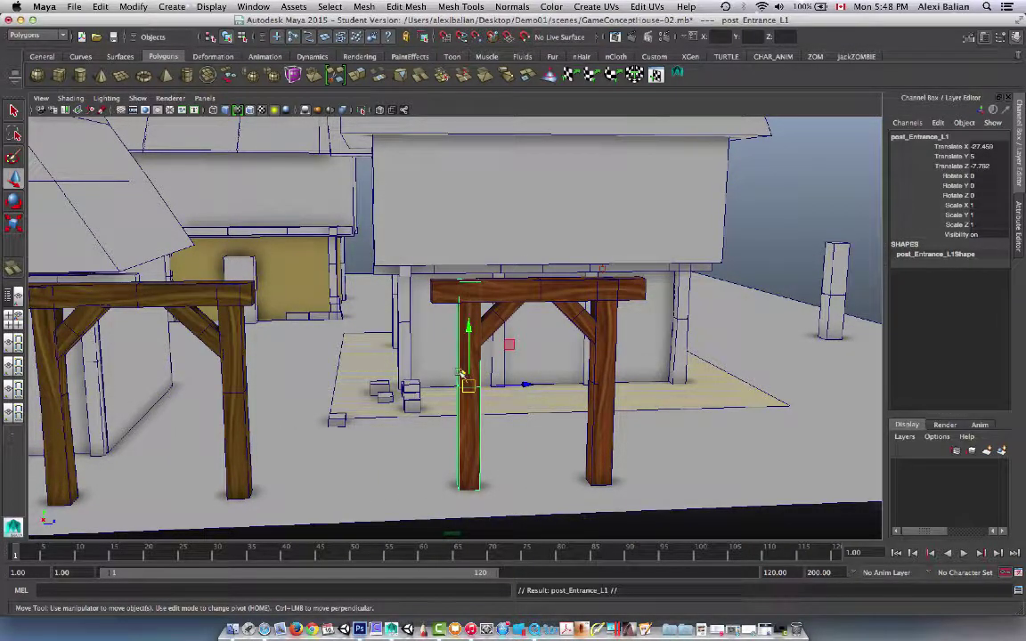
left_click_drag(463, 374, 398, 321)
left_click_drag(355, 354, 401, 360, "alt")
scroll(436, 329, "up", 8)
Edit the duplicated post at edge level, adjusting its mid-height edges in front of the house wall.
left_click(432, 313)
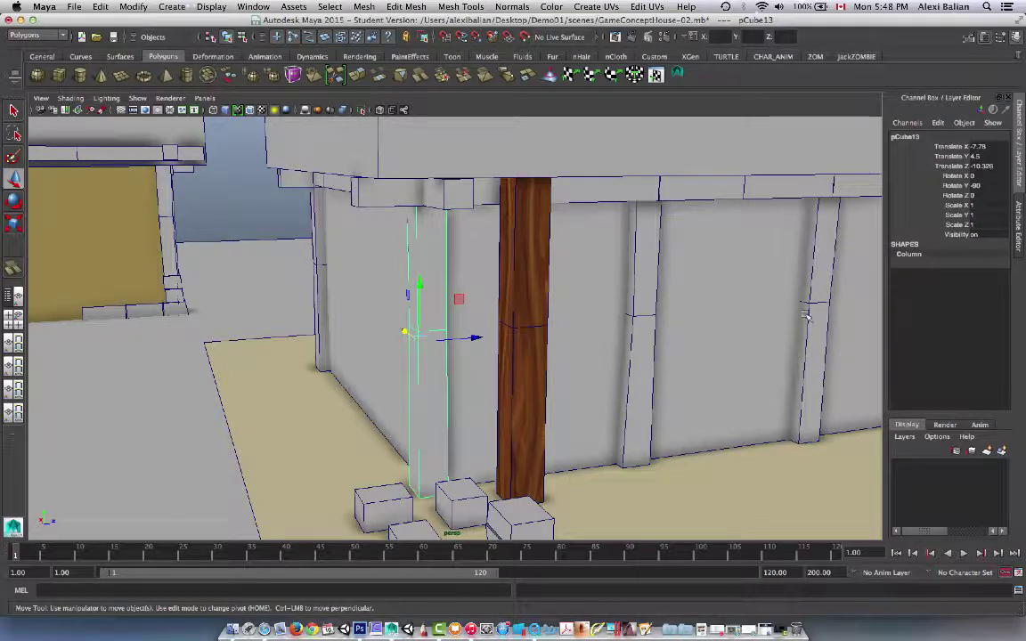
left_click(539, 324)
right_click_drag(526, 332, 506, 317)
left_click(507, 323)
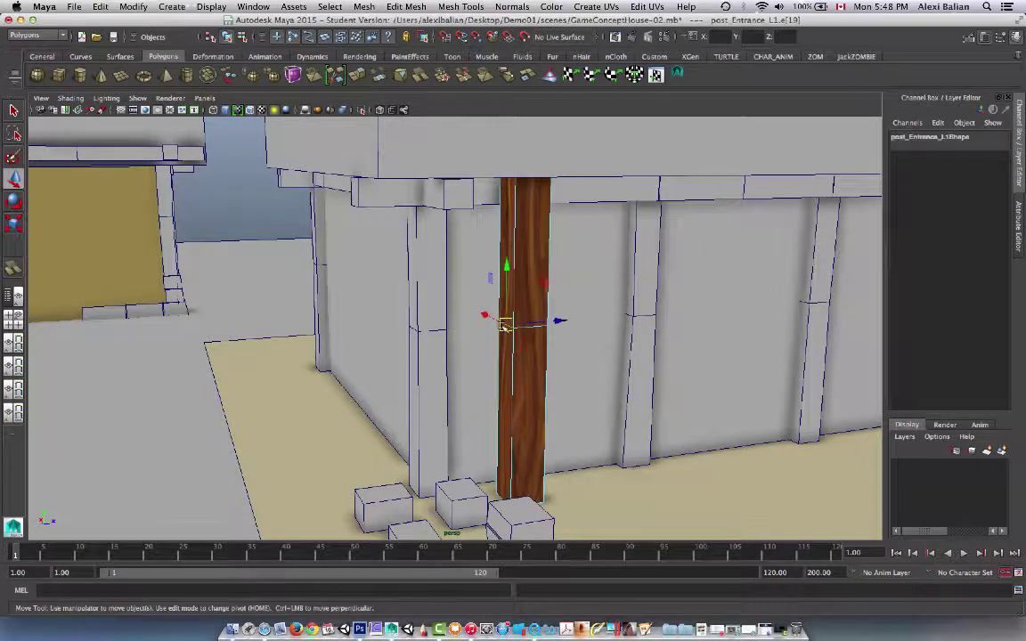
left_click_drag(543, 322, 474, 319)
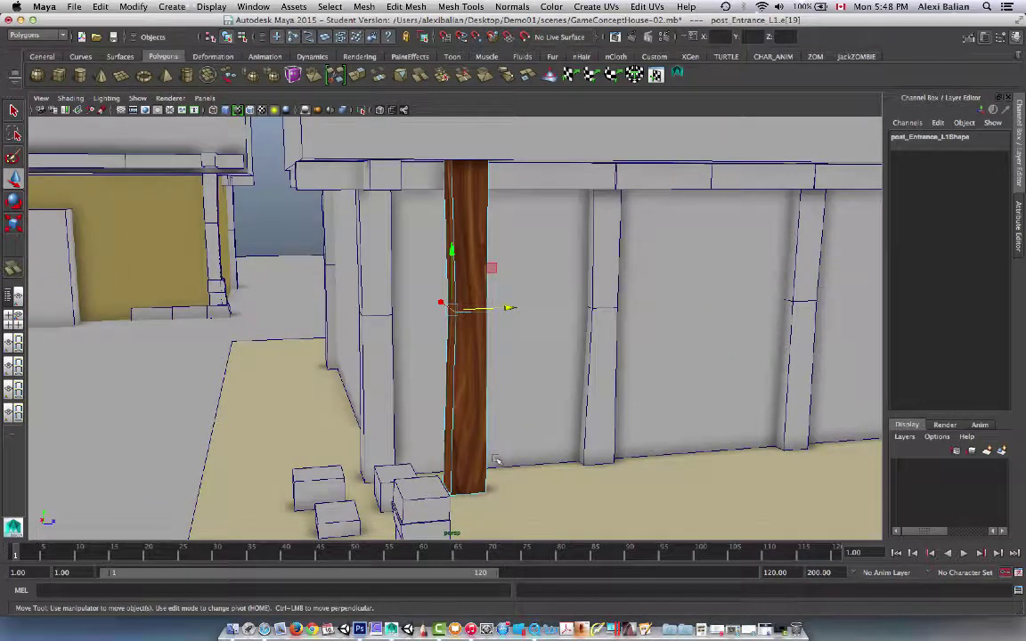
left_click(478, 314)
left_click_drag(443, 306, 468, 326, "alt")
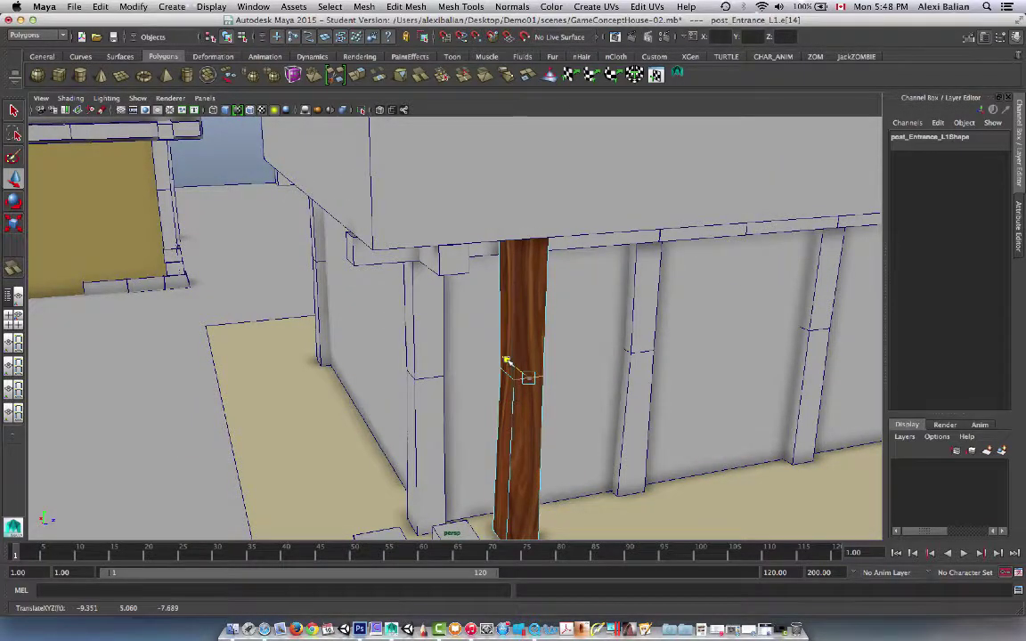
left_click_drag(456, 323, 485, 378, "alt")
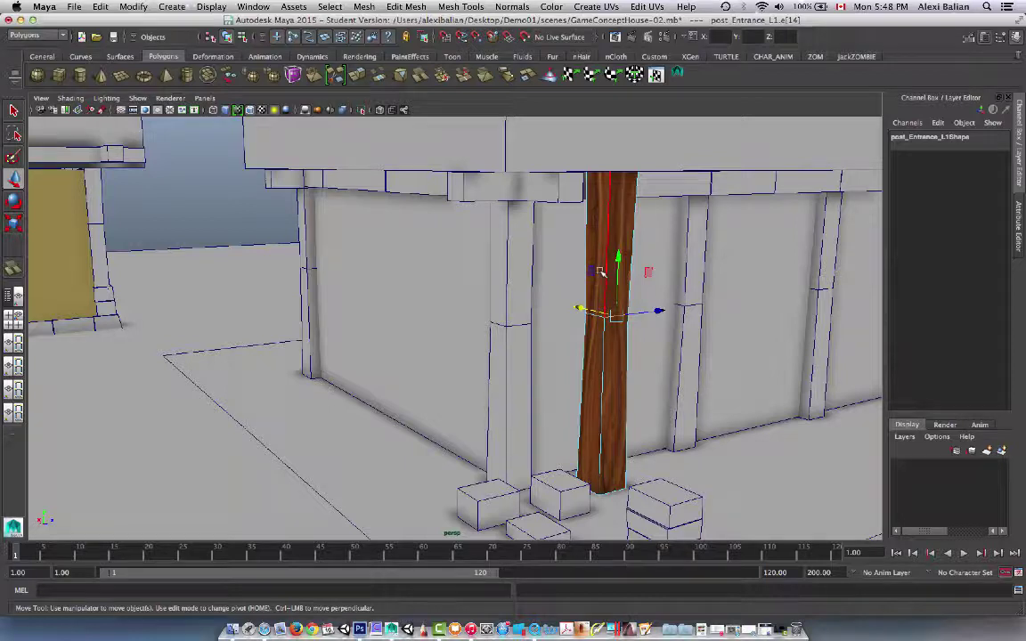
Return the duplicated post to object mode and move it closer to the house wall, to Translate X -7.851.
right_click_drag(613, 233, 606, 225)
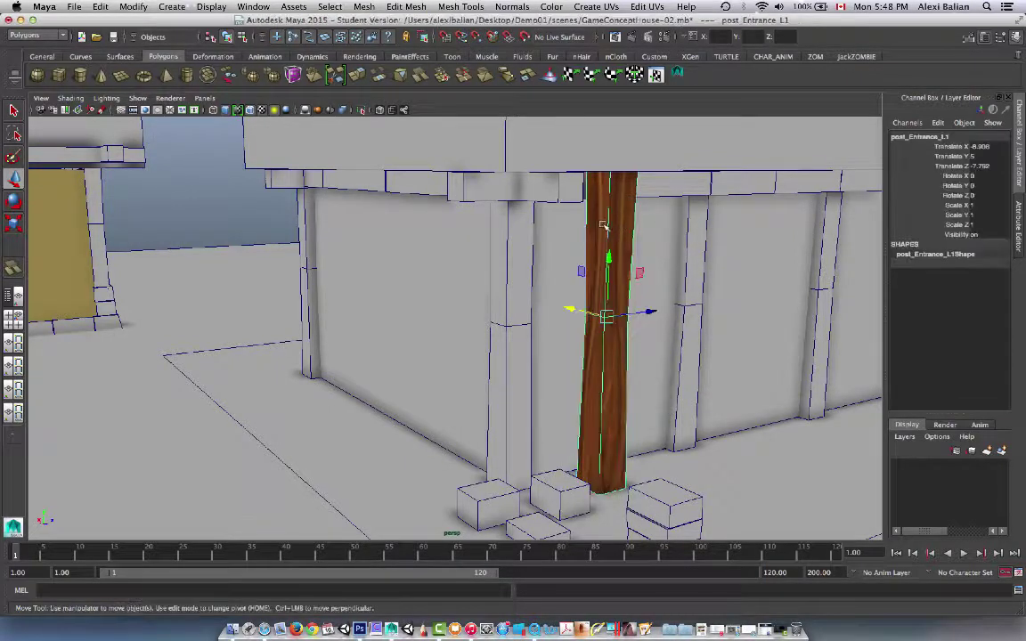
left_click_drag(575, 309, 595, 299)
scroll(607, 307, "down", 2)
scroll(608, 307, "up", 2)
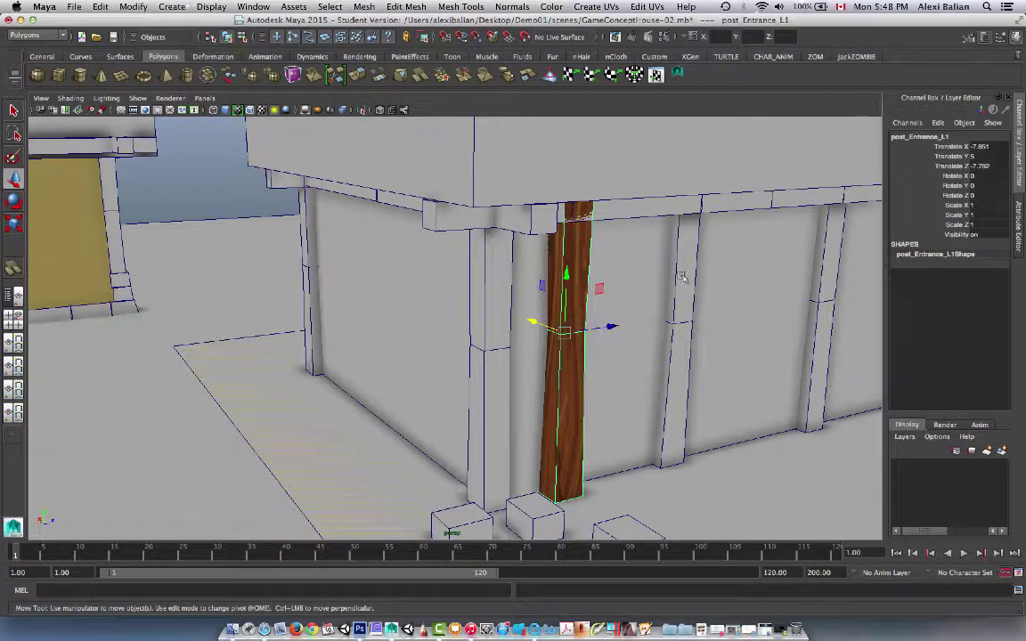
Examine the duplicated post's fit against the wall, both archways and the stone blocks by the small house from several angles.
scroll(597, 289, "down", 10)
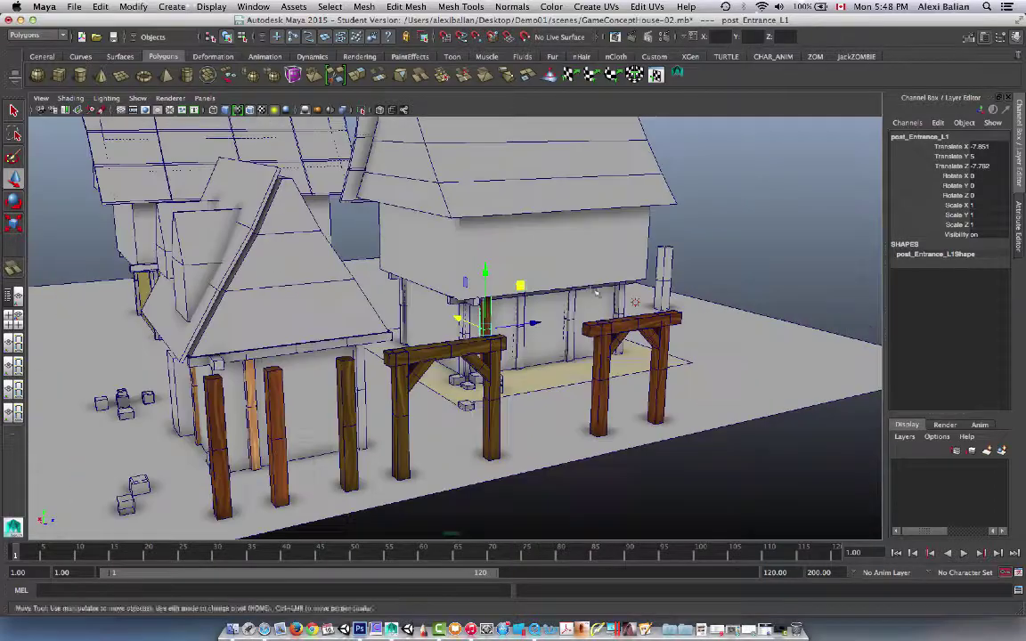
left_click_drag(592, 378, 542, 322, "alt")
scroll(580, 289, "up", 5)
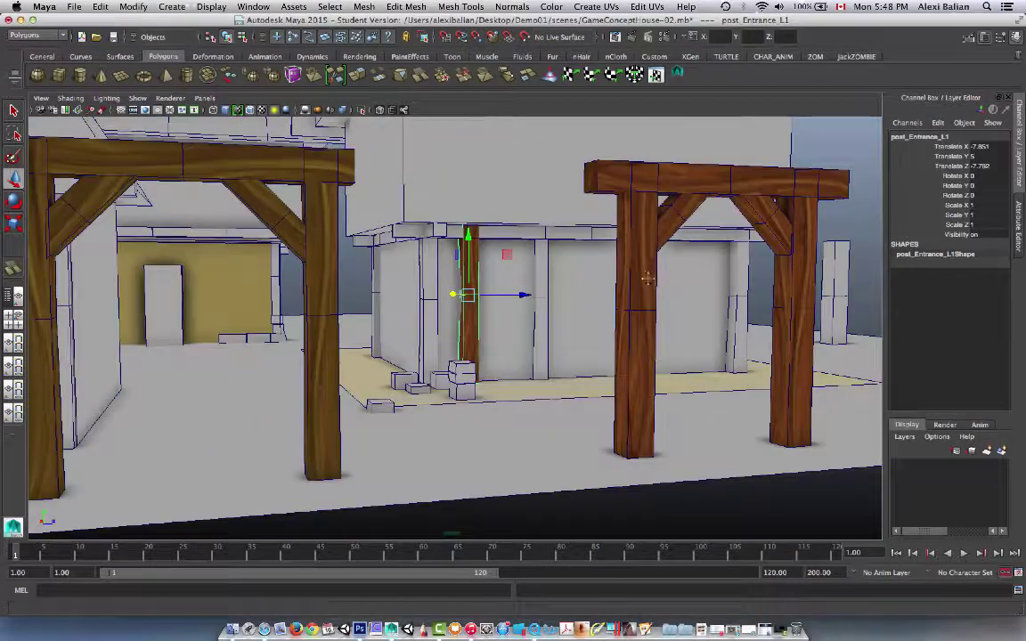
left_click_drag(643, 282, 519, 317, "alt")
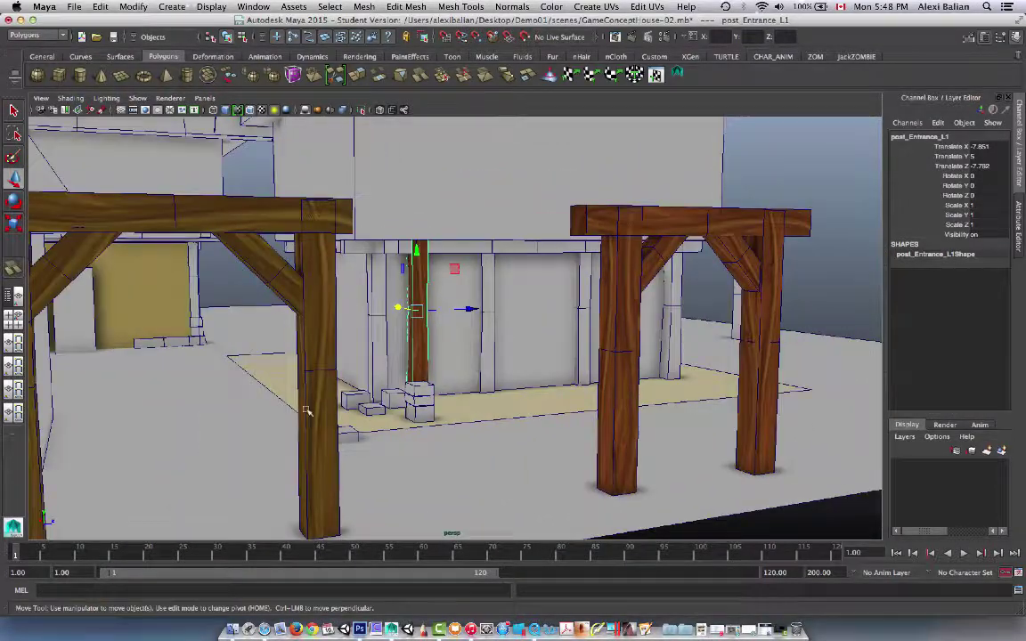
scroll(267, 411, "up", 6)
scroll(277, 410, "down", 5)
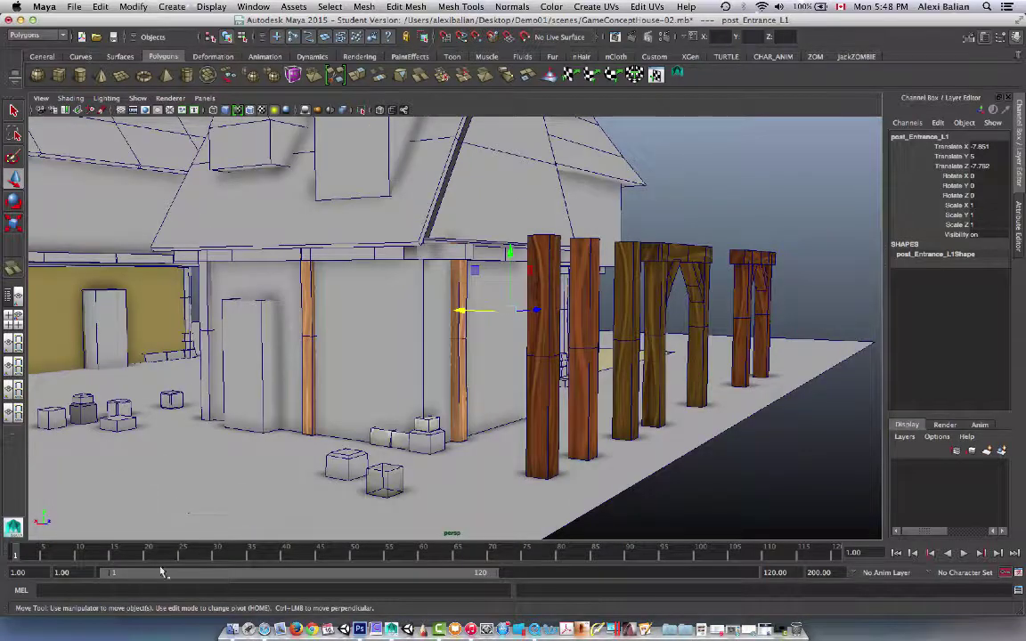
left_click(435, 446)
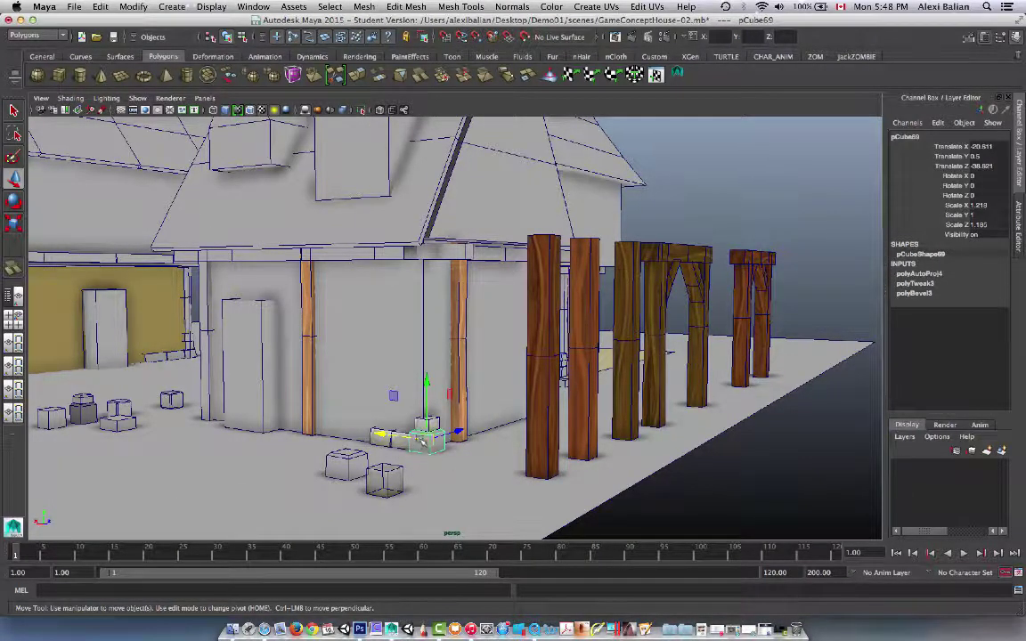
left_click_drag(422, 440, 506, 398, "alt")
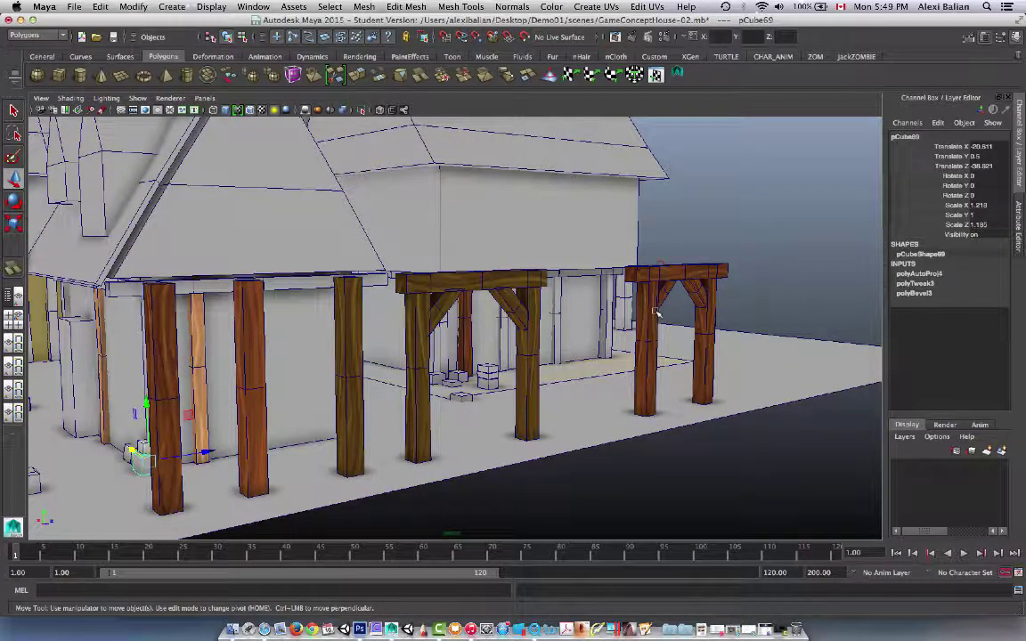
left_click(445, 630)
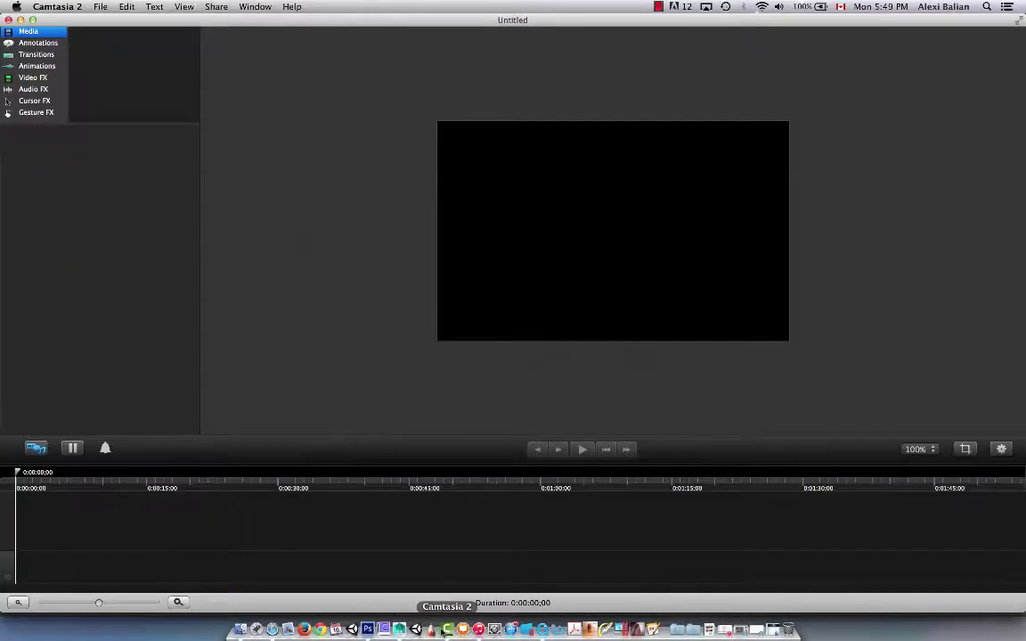
left_click(658, 7)
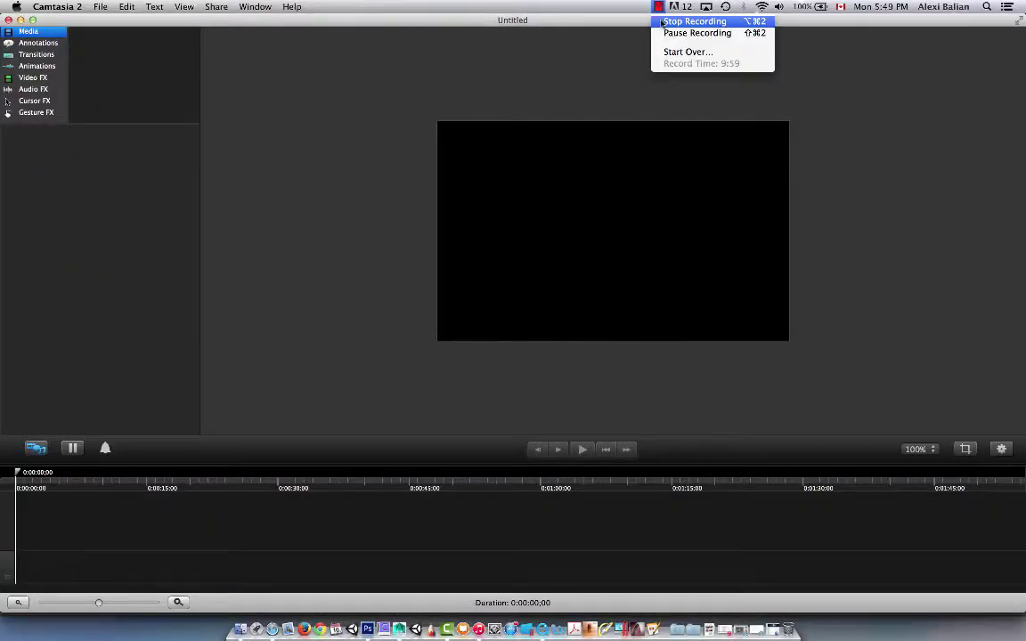